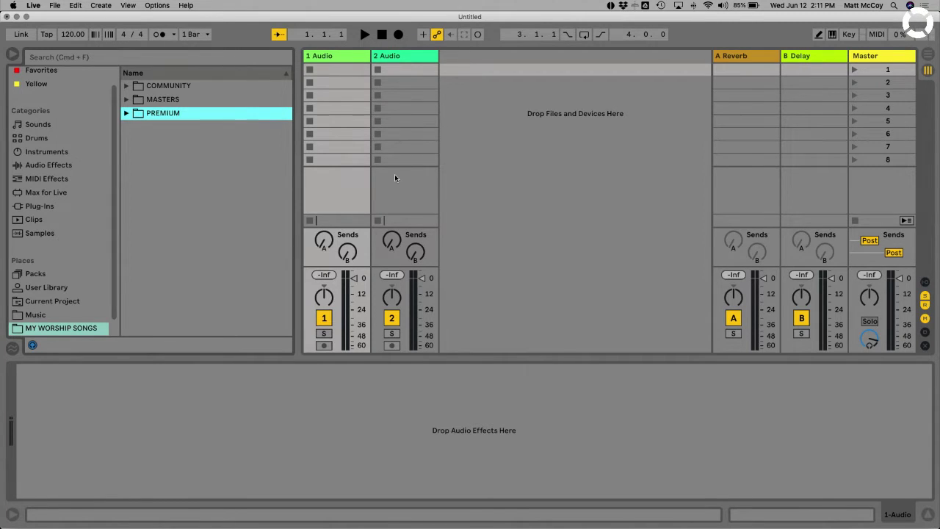
pyautogui.click(416, 146)
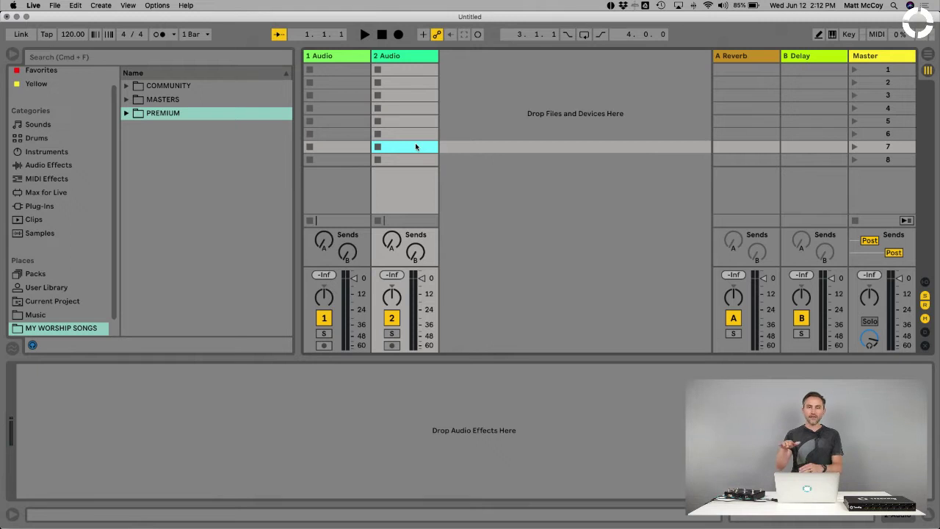
pyautogui.click(770, 121)
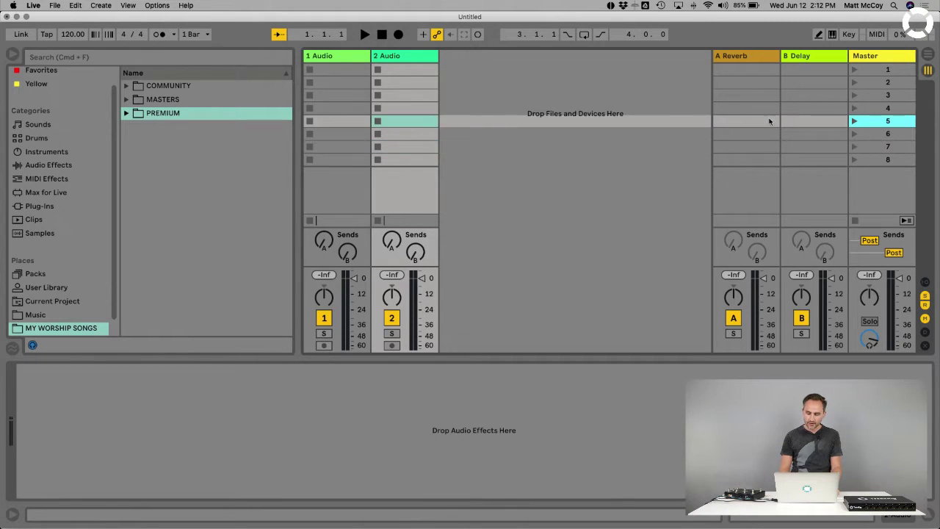
pyautogui.press('Up')
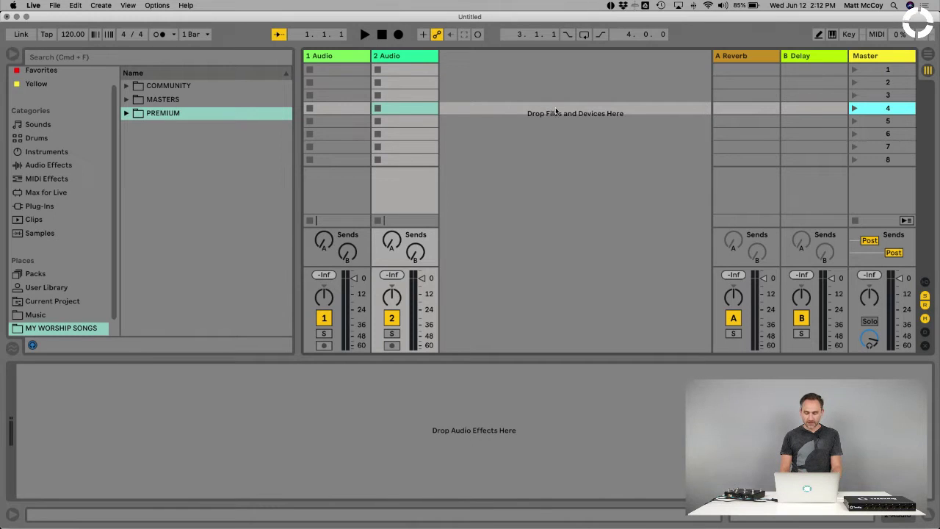
# Switch to the Arrangement View and narrow the browser to give the timeline more width.
pyautogui.press('Tab')
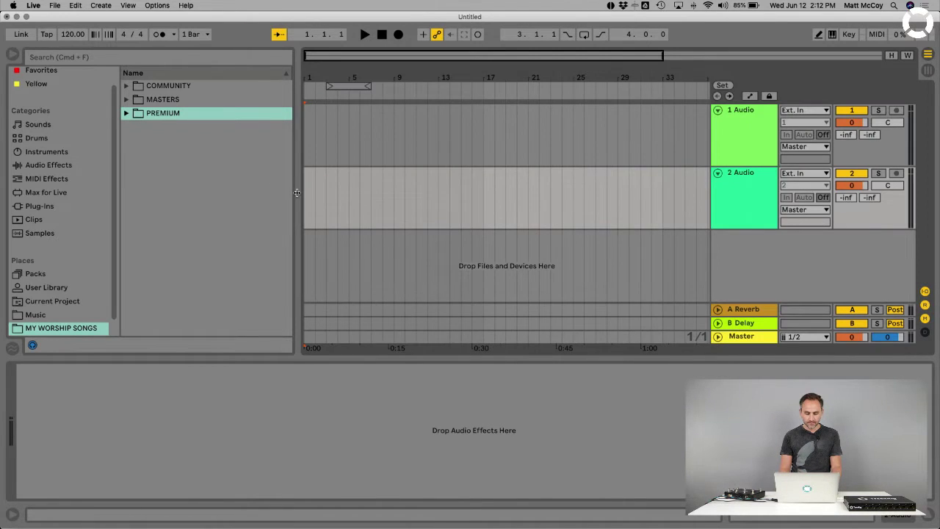
pyautogui.moveTo(296, 193); pyautogui.dragTo(212, 192)
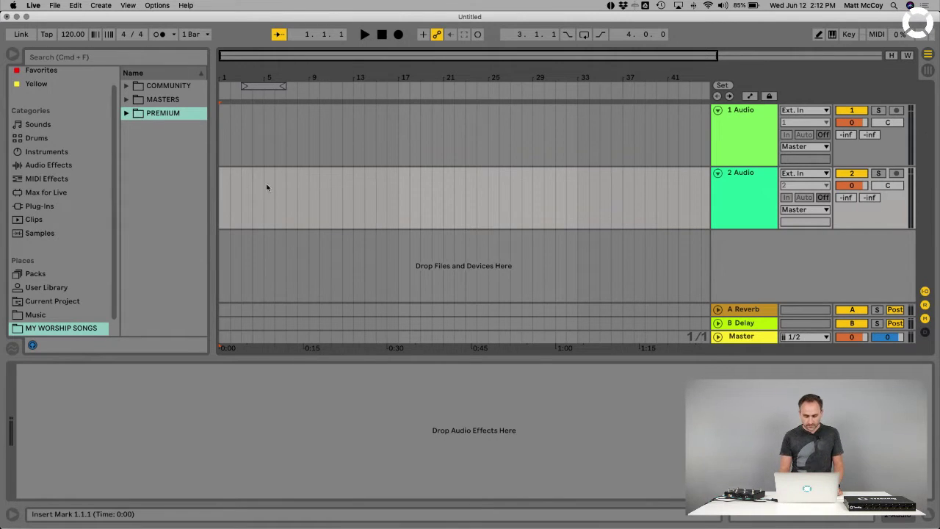
# Highlight bars 1 to 31 on the 1 Audio track and bars 10 to 38 on the 2 Audio track, then clear the selection.
pyautogui.click(756, 138)
pyautogui.click(742, 180)
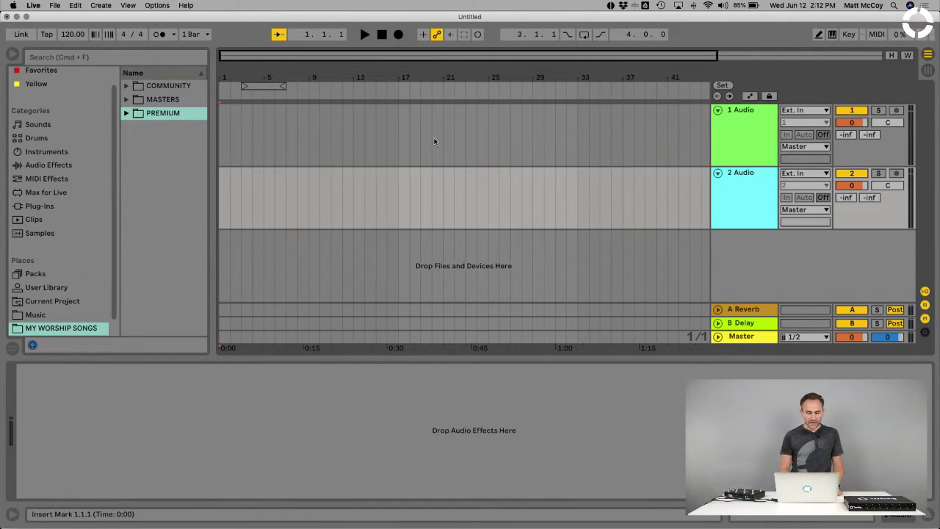
pyautogui.moveTo(224, 128); pyautogui.dragTo(551, 145)
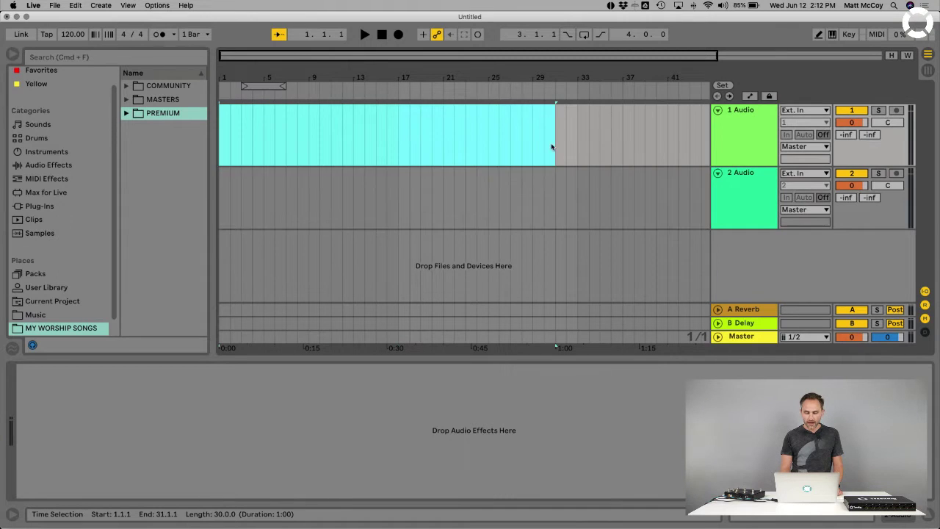
pyautogui.moveTo(323, 206); pyautogui.dragTo(629, 212)
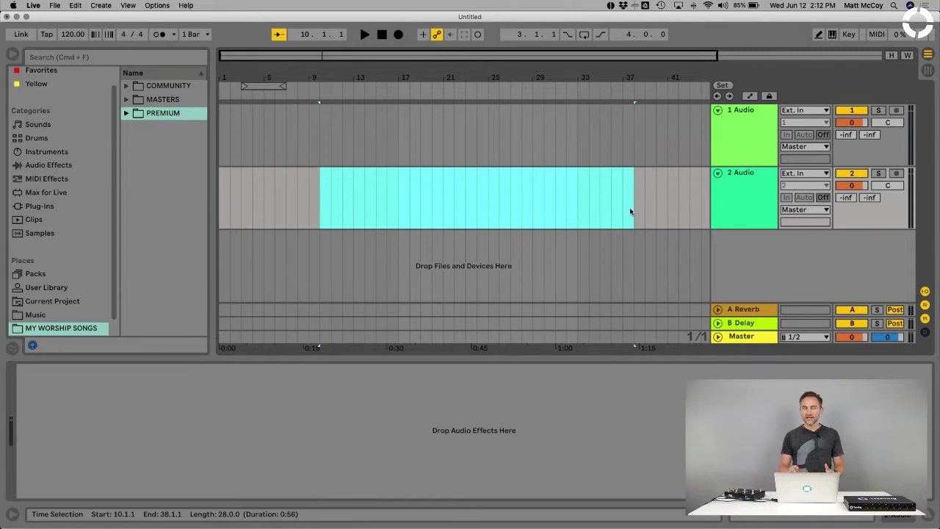
pyautogui.click(614, 210)
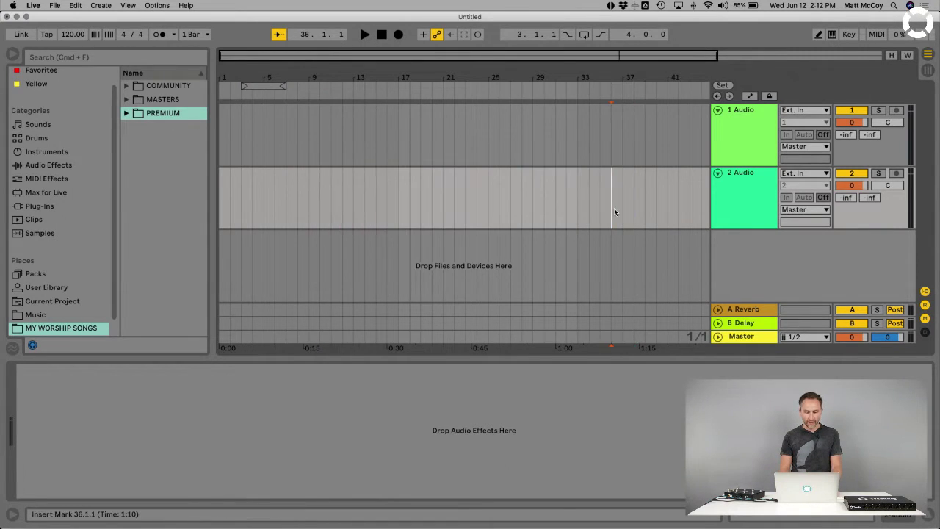
# Return to the Session View and delete the A Reverb and B Delay return tracks.
pyautogui.press('Tab')
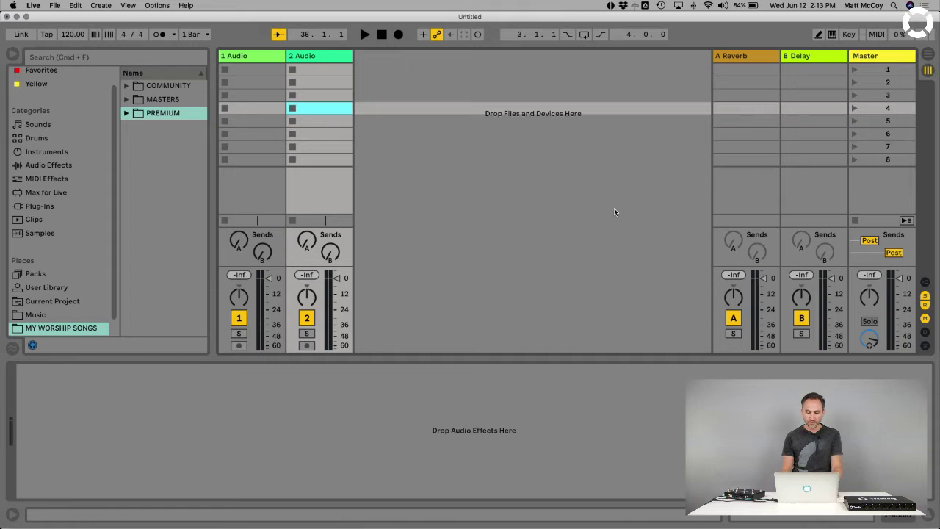
pyautogui.click(731, 59)
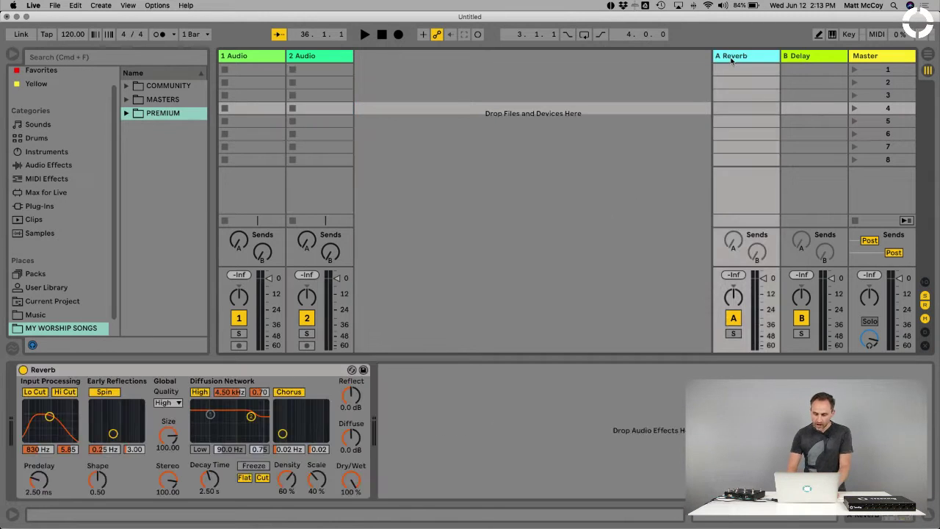
pyautogui.press('Delete')
pyautogui.press('Delete')
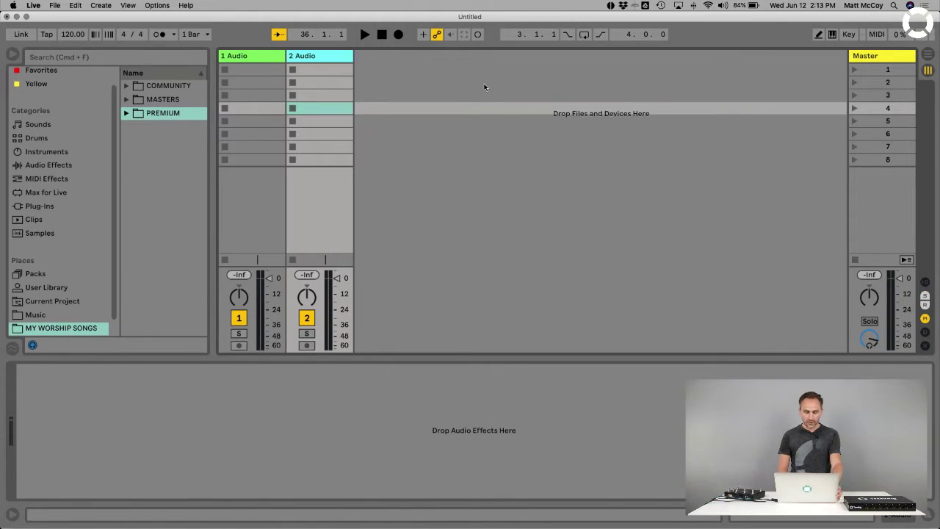
# Delete the first of the two audio tracks to keep a single audio track in the set.
pyautogui.click(269, 60)
pyautogui.press('Delete')
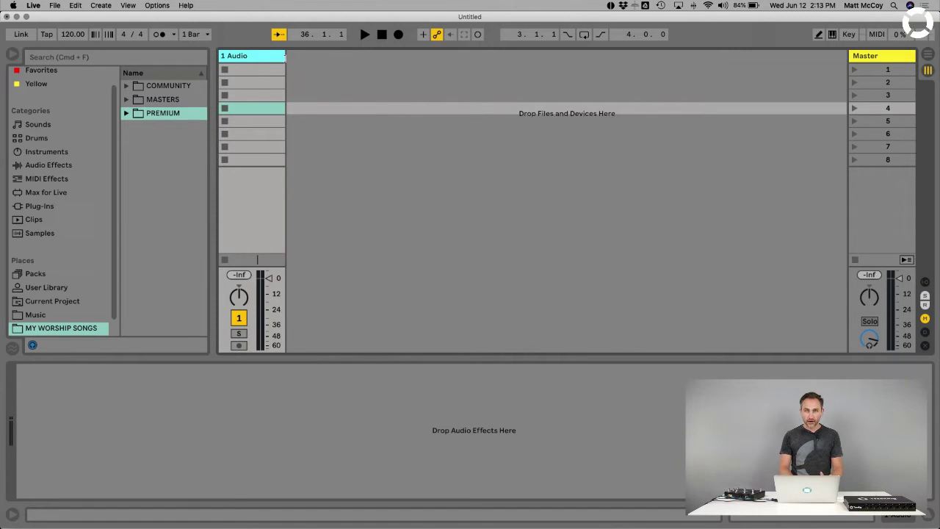
pyautogui.click(254, 67)
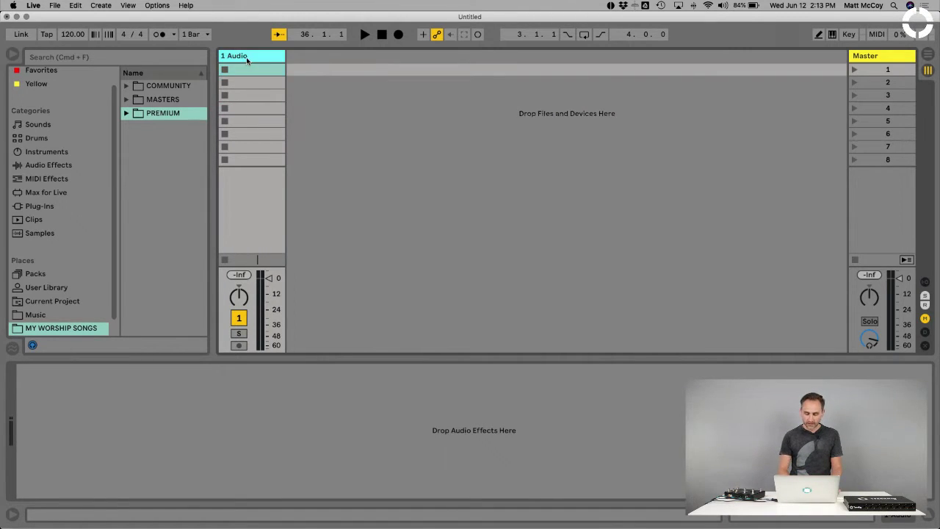
pyautogui.click(271, 105)
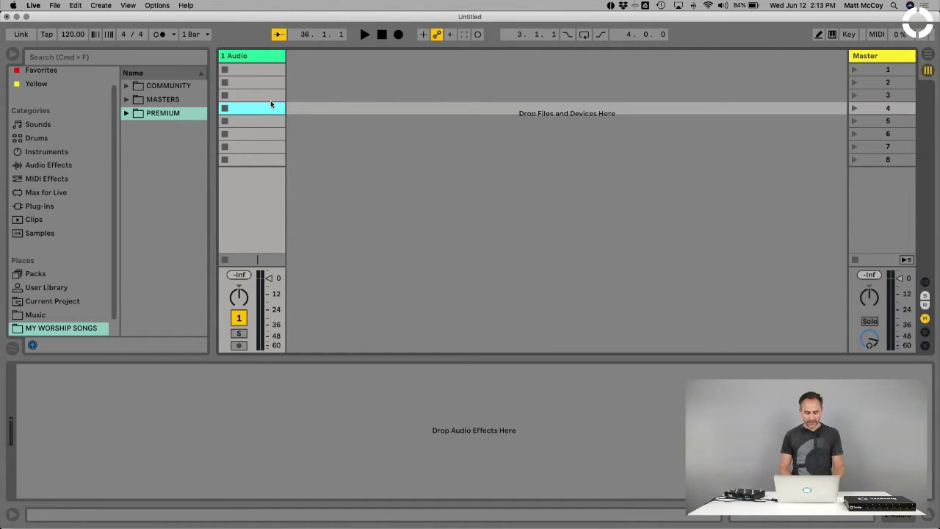
# Widen the Master track and go through its scenes from 1 to 4.
pyautogui.click(850, 59)
pyautogui.click(862, 69)
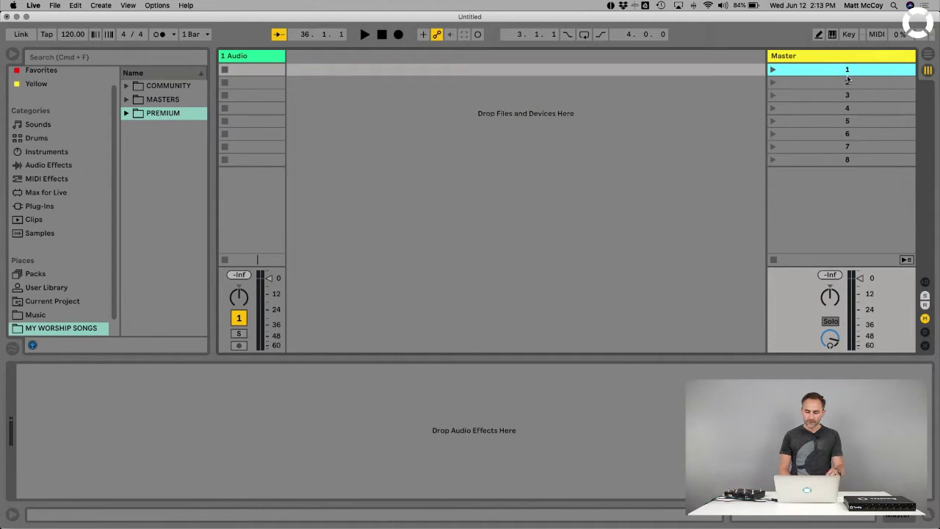
pyautogui.click(846, 82)
pyautogui.click(847, 95)
pyautogui.click(847, 108)
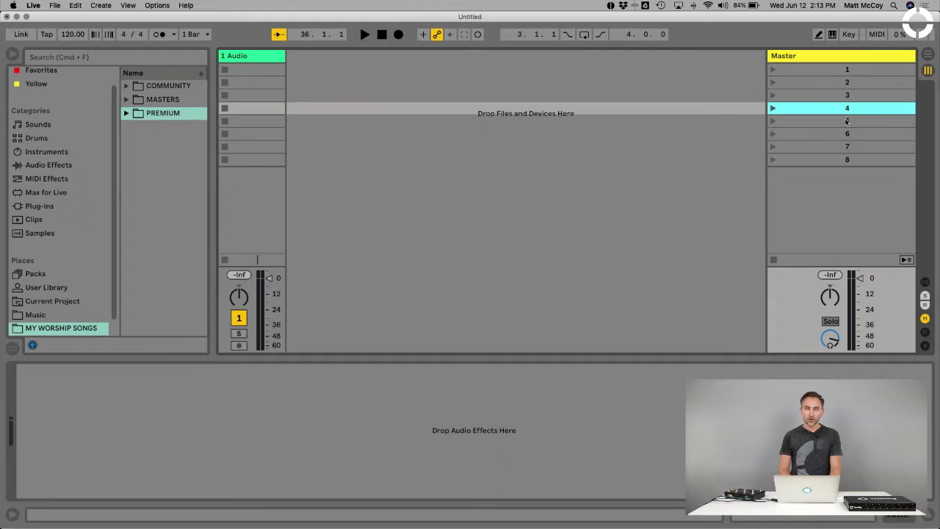
# Delete scenes 5 through 8 from the Master track, keeping only four scenes.
pyautogui.press('Down')
pyautogui.press('Down')
pyautogui.press('Down')
pyautogui.press('Down')
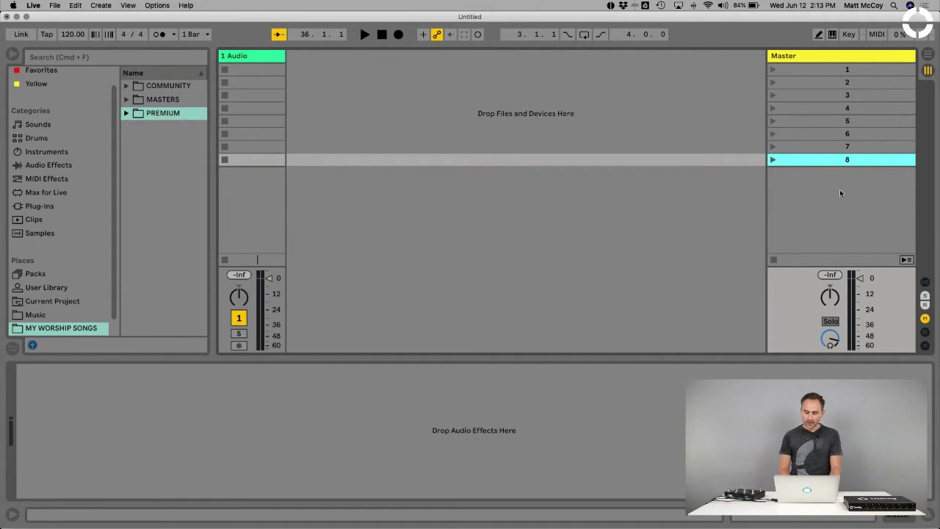
pyautogui.press('Delete')
pyautogui.press('Delete')
pyautogui.press('Delete')
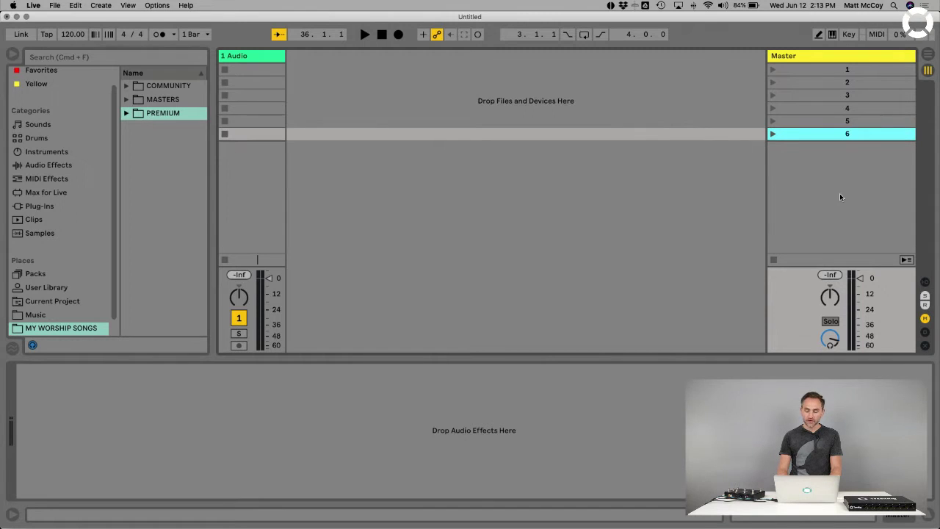
pyautogui.press('Delete')
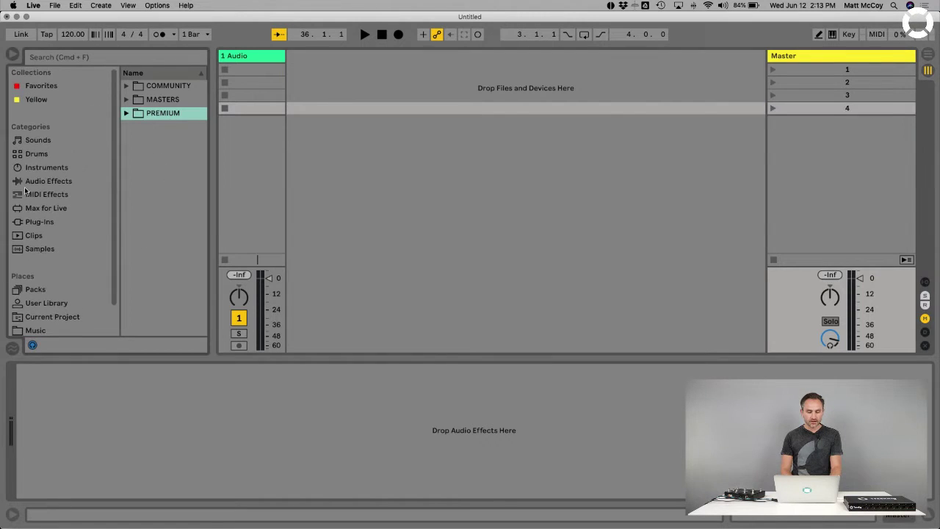
# Browse the Sounds and Drums categories and preview several drum kits, including the C78 kit.
pyautogui.scroll(1, 105, 176)
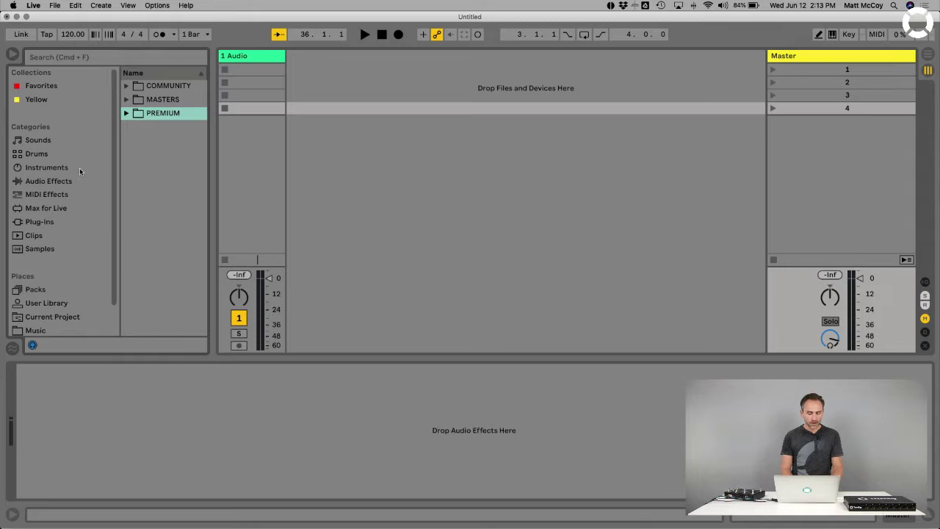
pyautogui.click(37, 141)
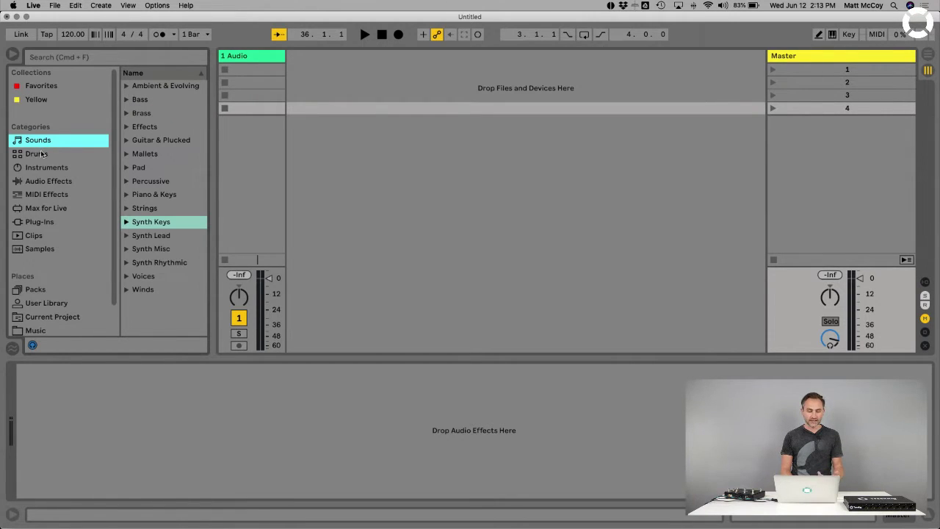
pyautogui.click(36, 154)
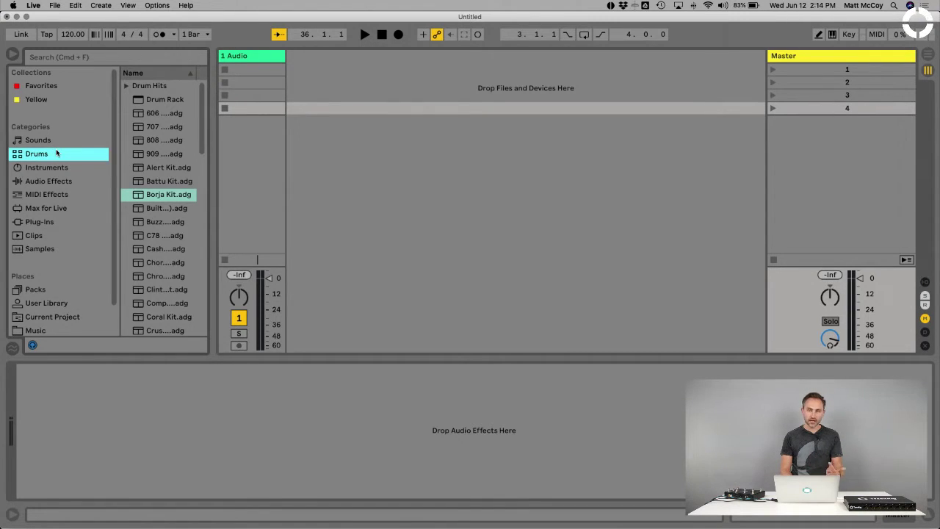
pyautogui.click(140, 210)
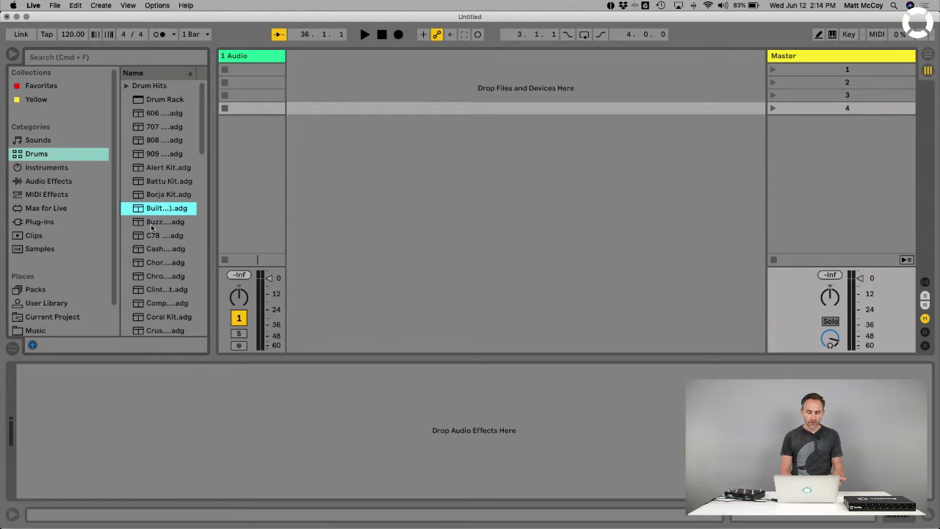
pyautogui.click(154, 235)
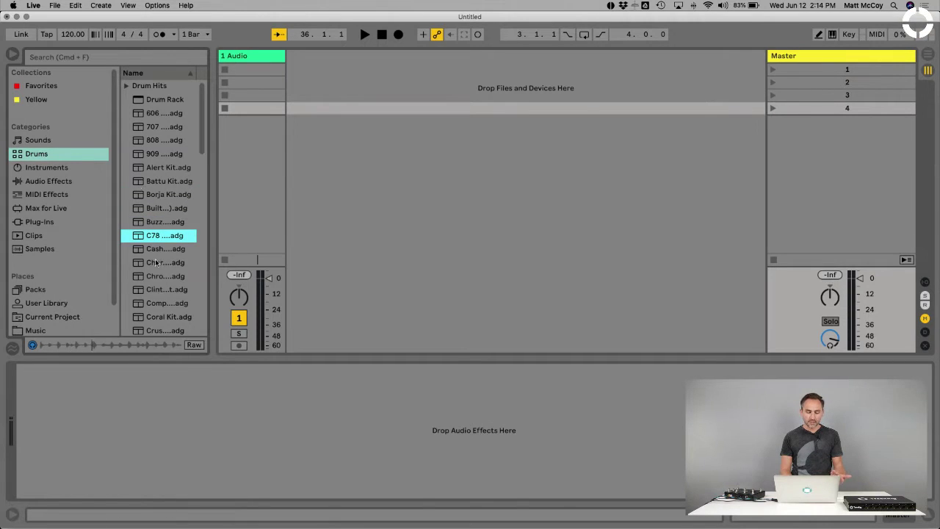
pyautogui.click(158, 263)
pyautogui.click(160, 290)
# Look through the Audio Effects and MIDI Effects categories, widening the browser to read the device names.
pyautogui.click(70, 180)
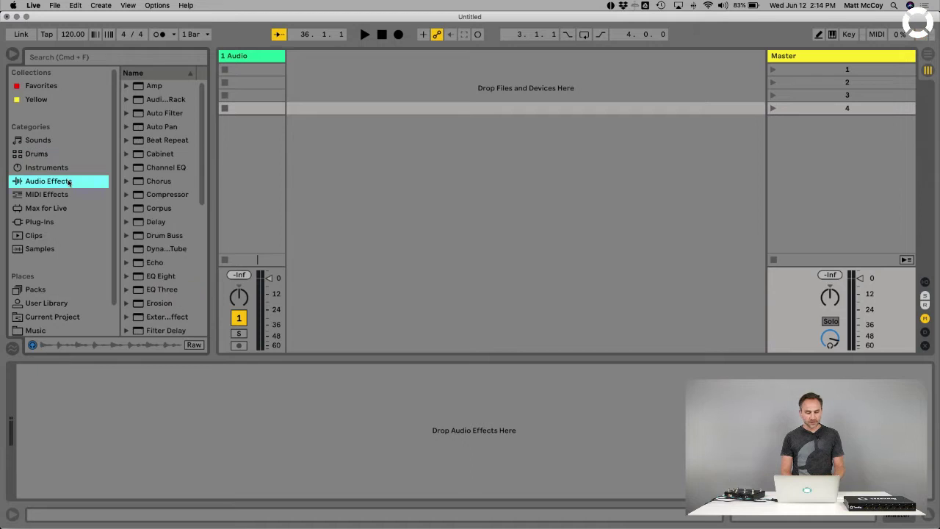
pyautogui.moveTo(210, 198); pyautogui.dragTo(236, 205)
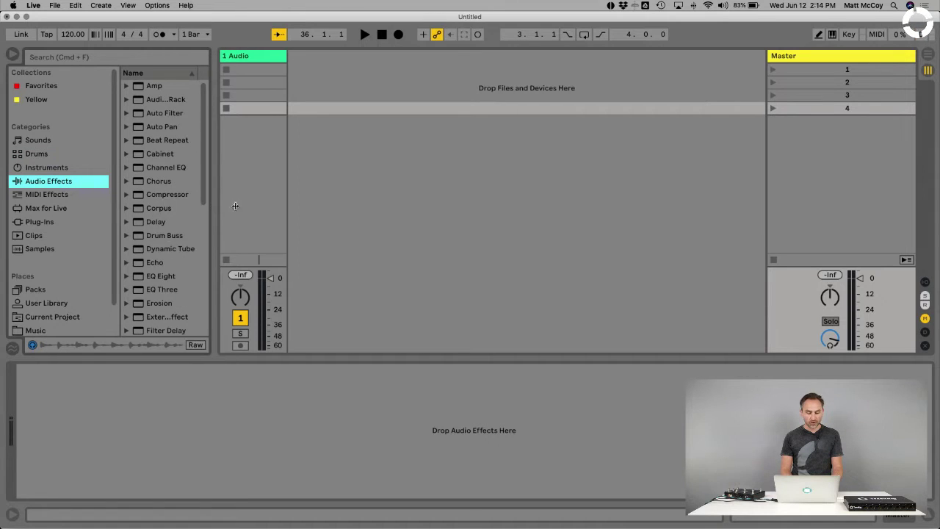
pyautogui.click(49, 196)
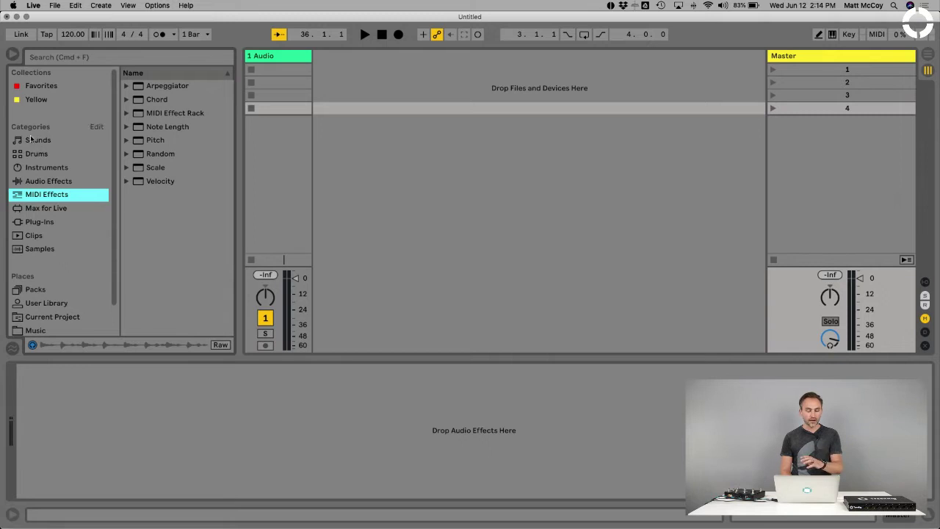
pyautogui.scroll(-2, 74, 173)
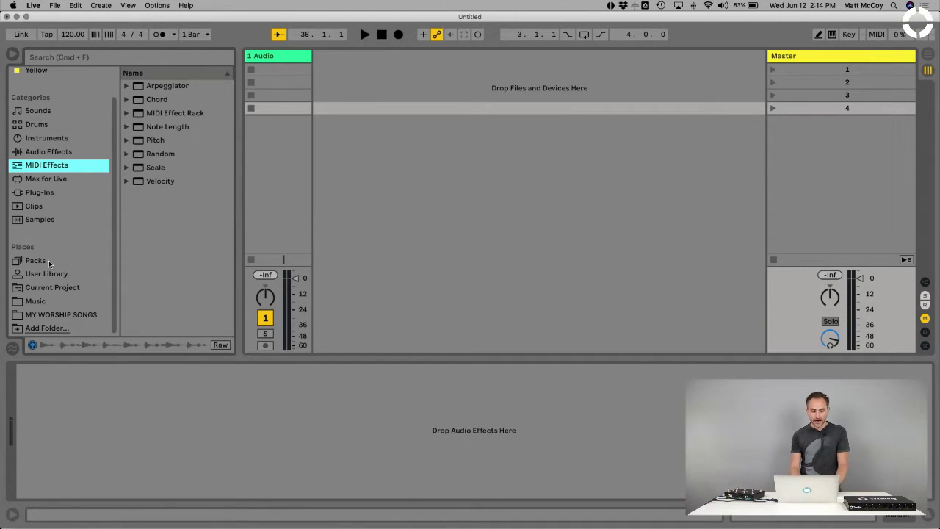
# Open the MY WORSHIP SONGS place, select its PREMIUM folder and widen the browser further.
pyautogui.click(40, 317)
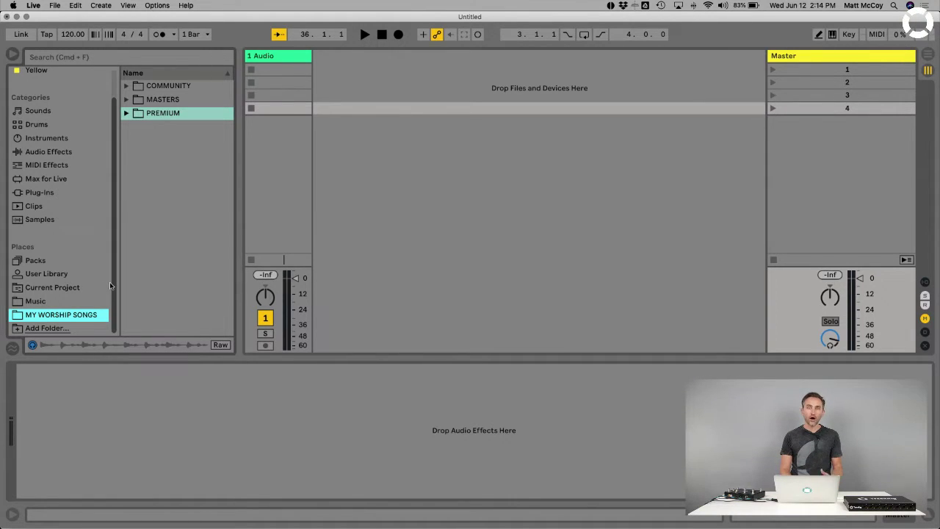
pyautogui.click(194, 172)
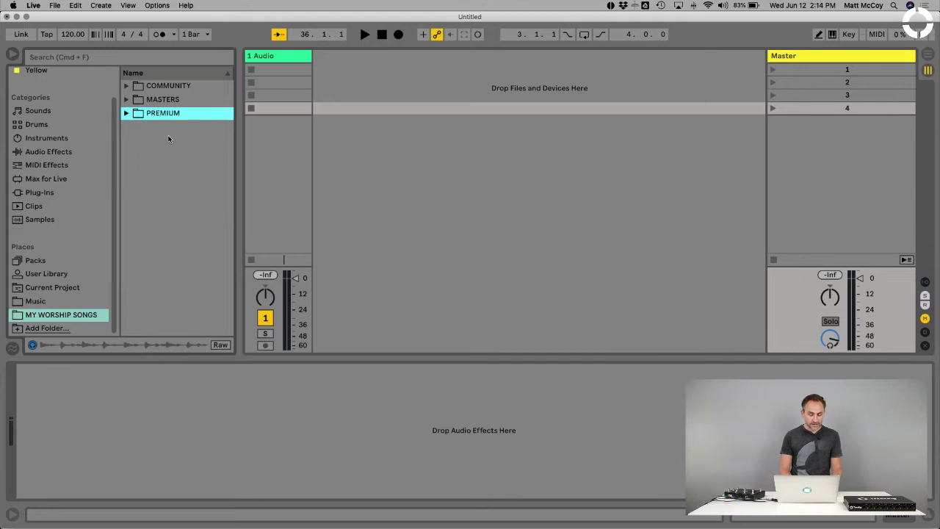
pyautogui.moveTo(235, 157); pyautogui.dragTo(252, 157)
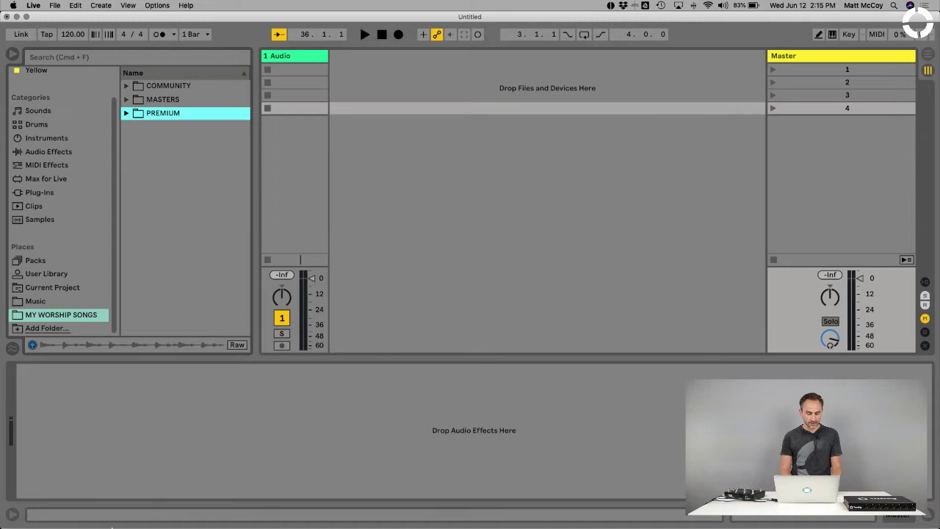
# Switch to Chrome and view the Loop Community home page from its opening banner through Community tracks to Master multitracks.
pyautogui.click(120, 521)
pyautogui.click(97, 23)
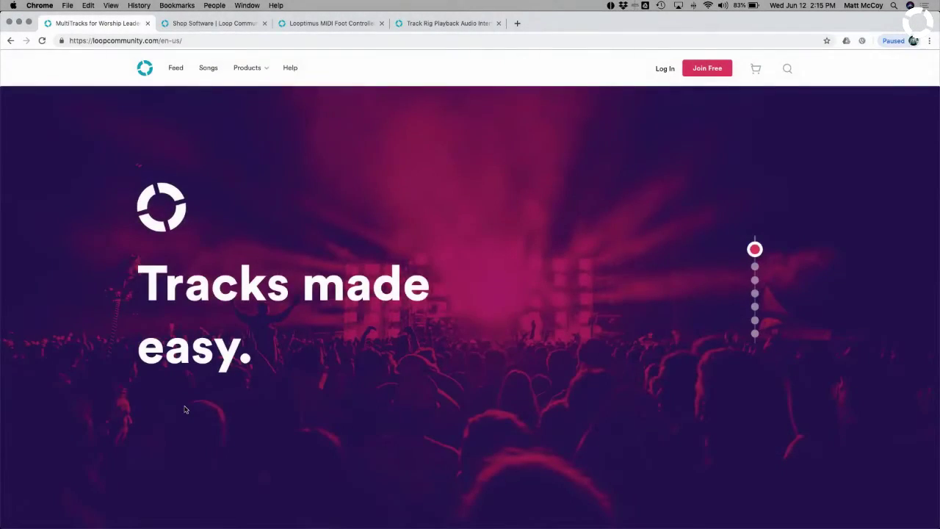
pyautogui.scroll(-2, 184, 409)
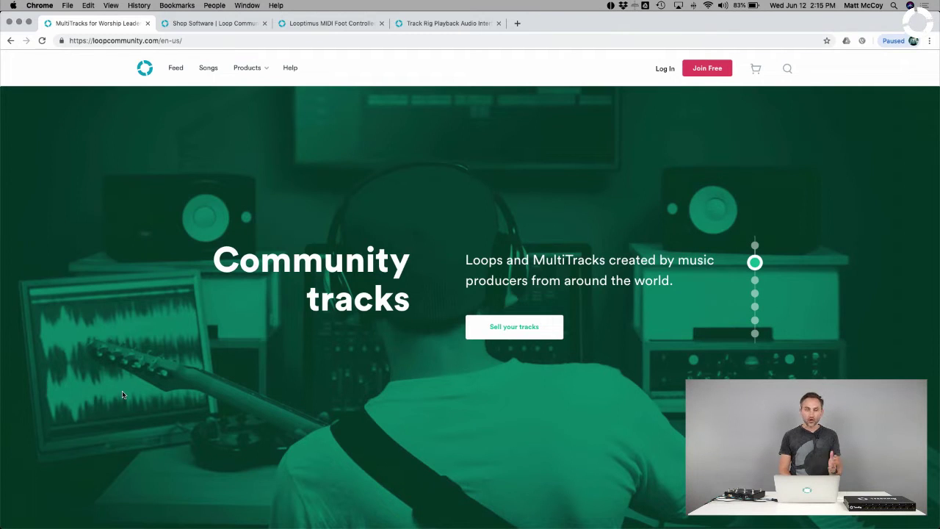
pyautogui.scroll(-2, 122, 395)
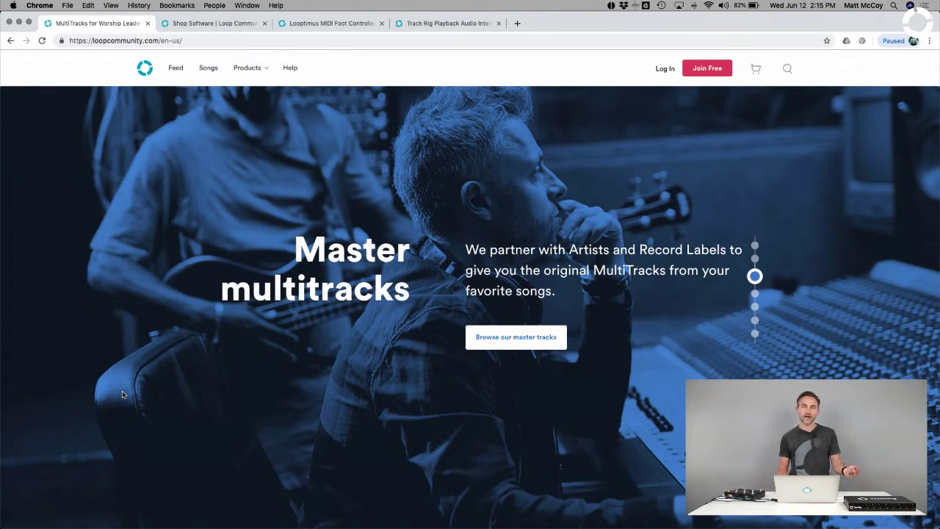
# View the Premium tracks banner, then open the Feed and look through its top-selling songs, latest tracks, albums and recently added songs.
pyautogui.scroll(-2, 122, 395)
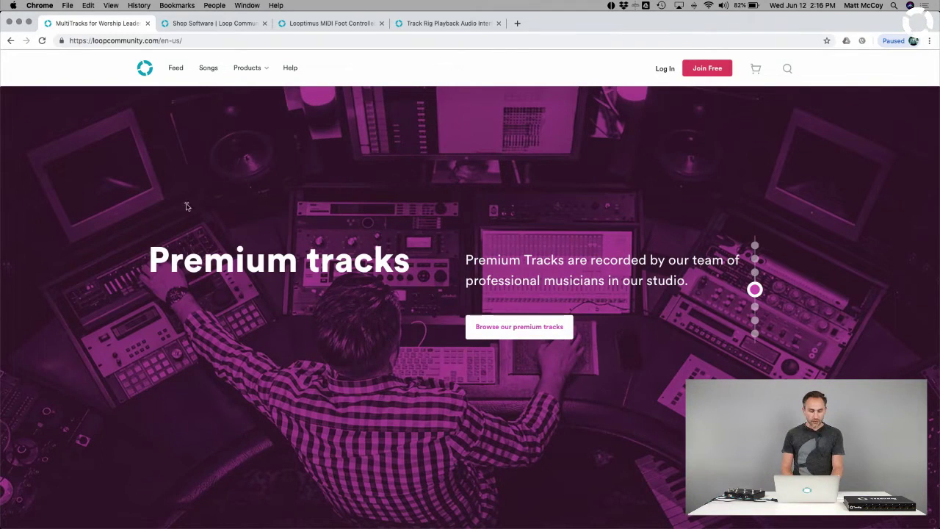
pyautogui.click(179, 72)
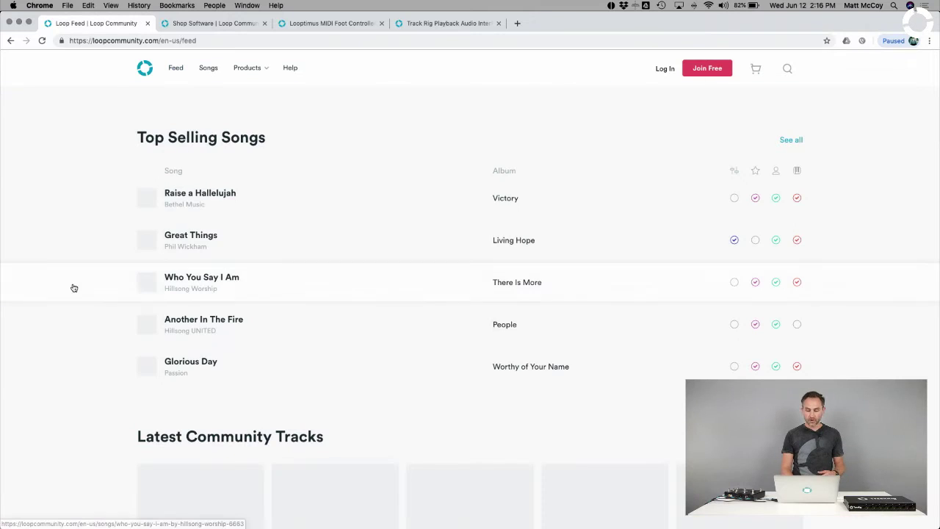
pyautogui.scroll(-5, 73, 287)
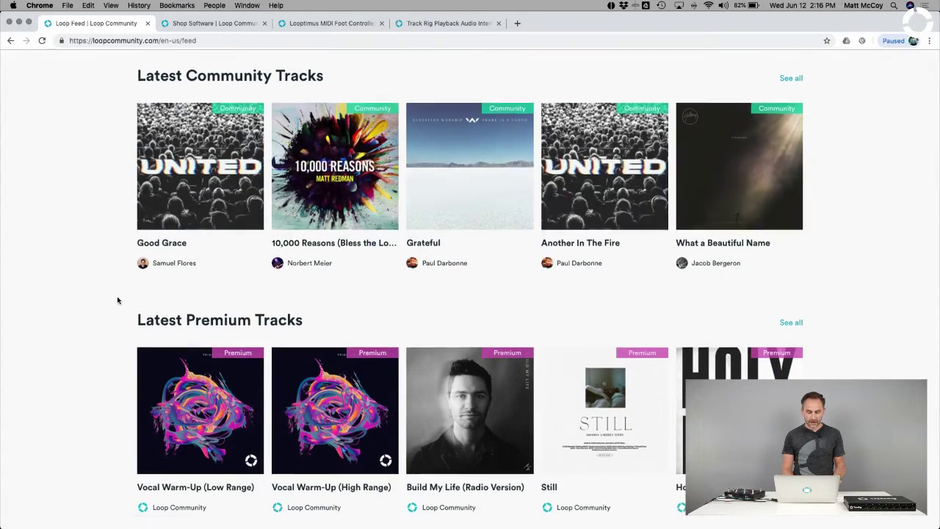
pyautogui.scroll(-3, 88, 276)
pyautogui.scroll(-3, 80, 266)
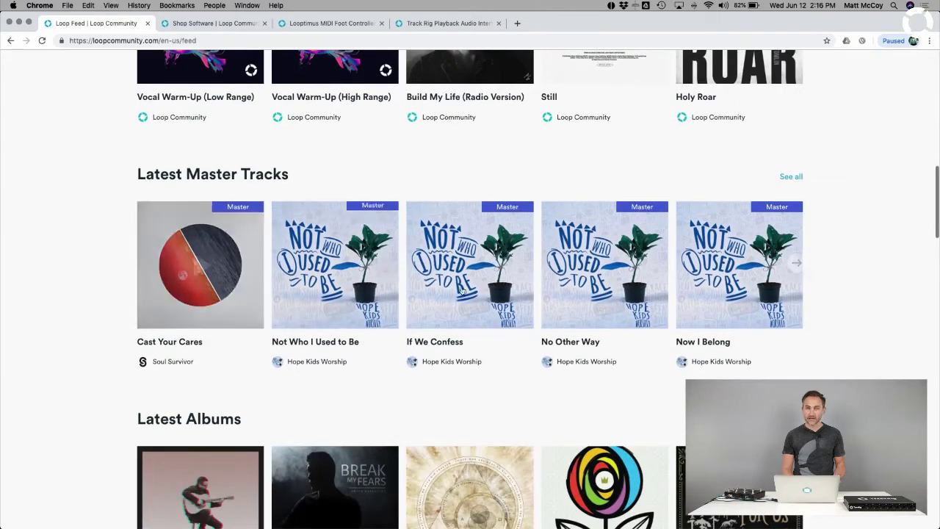
pyautogui.scroll(-3, 74, 286)
pyautogui.scroll(-3, 66, 284)
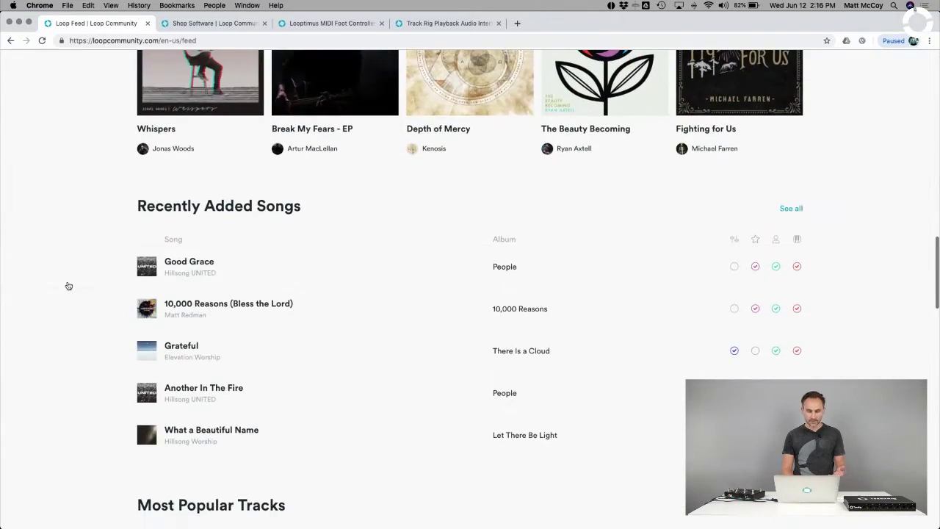
pyautogui.scroll(-3, 64, 284)
pyautogui.scroll(15, 66, 282)
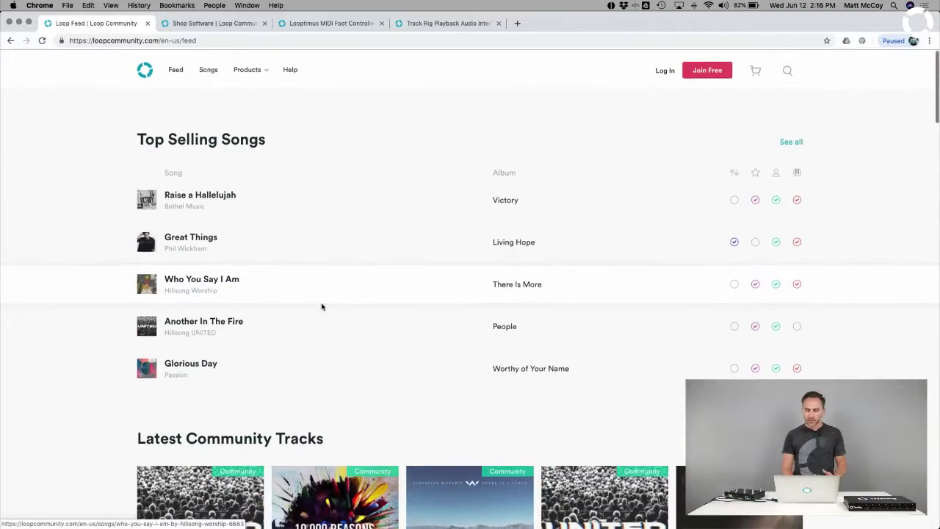
# Search the site for "glorious day" and open the Passion version from the album Worthy of Your Name.
pyautogui.click(790, 75)
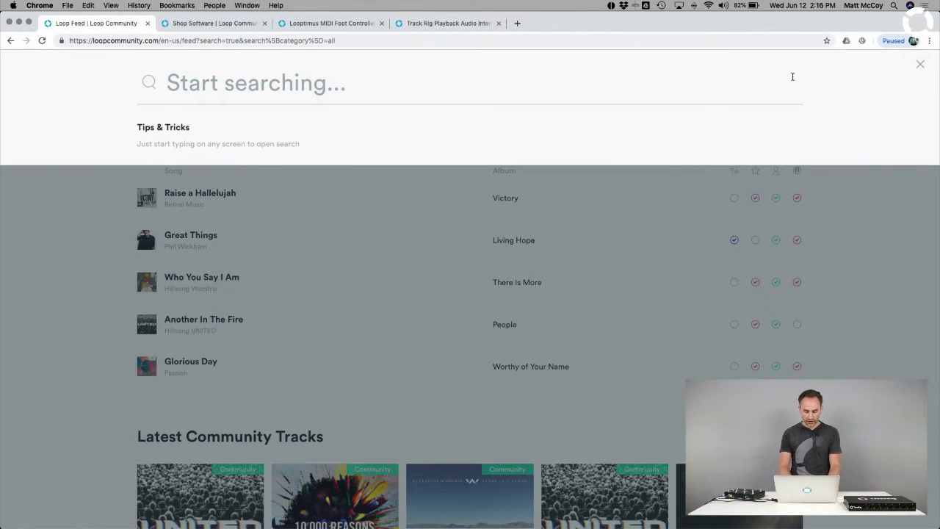
pyautogui.write('glorious day')
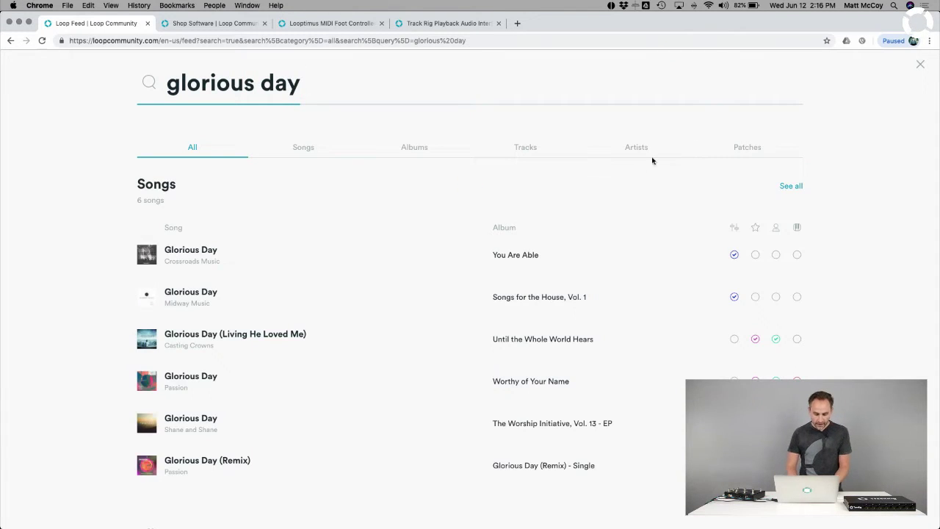
pyautogui.scroll(-2, 27, 334)
pyautogui.scroll(1, 27, 334)
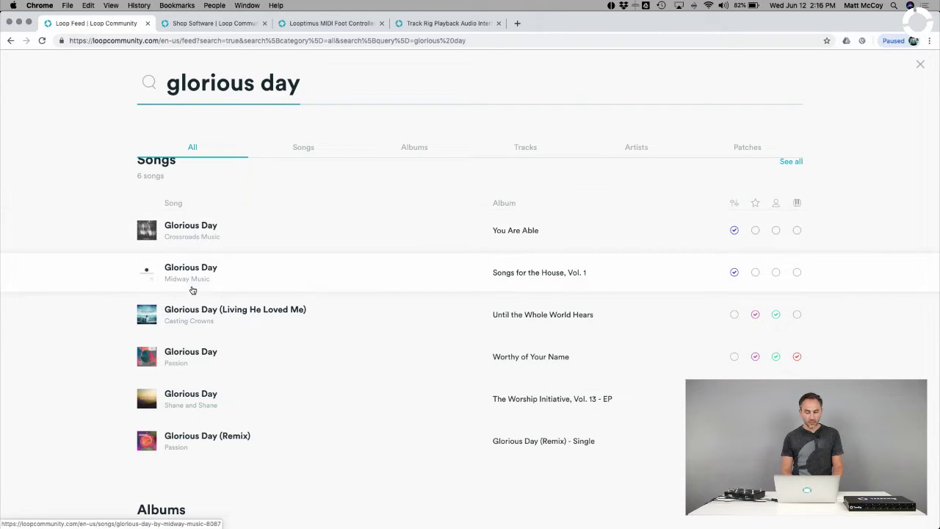
pyautogui.click(190, 357)
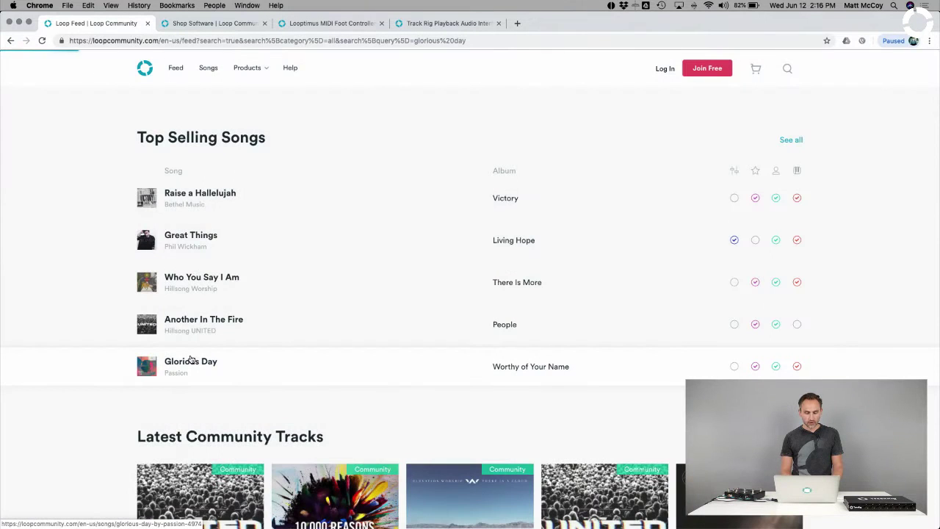
pyautogui.click(190, 358)
# Look through the song's Community Tracks, return to its Premium Tracks and open the Loop Community multitrack.
pyautogui.scroll(-3, 390, 325)
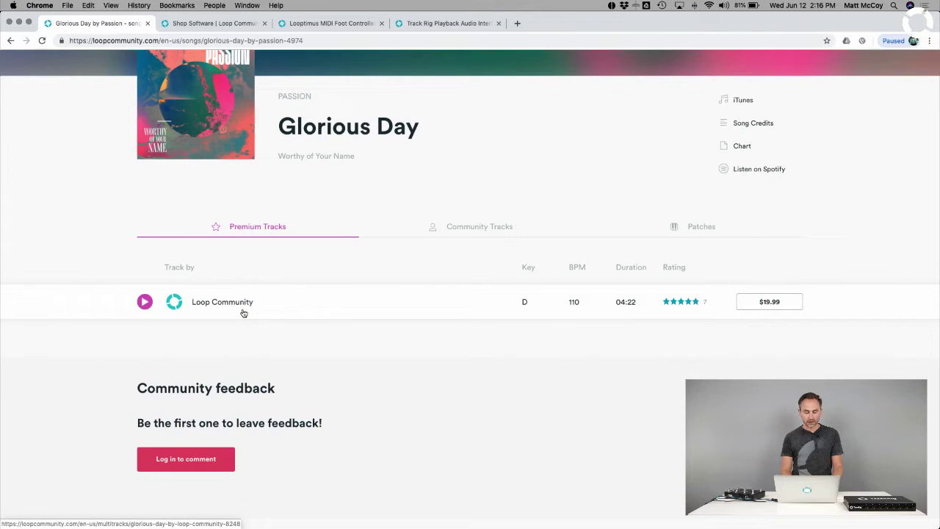
pyautogui.click(454, 234)
pyautogui.scroll(-2, 323, 295)
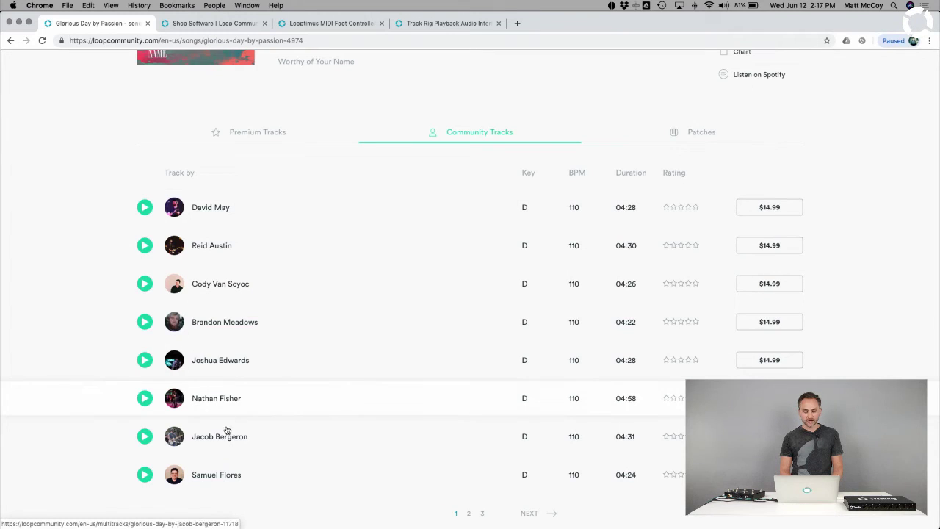
pyautogui.click(266, 132)
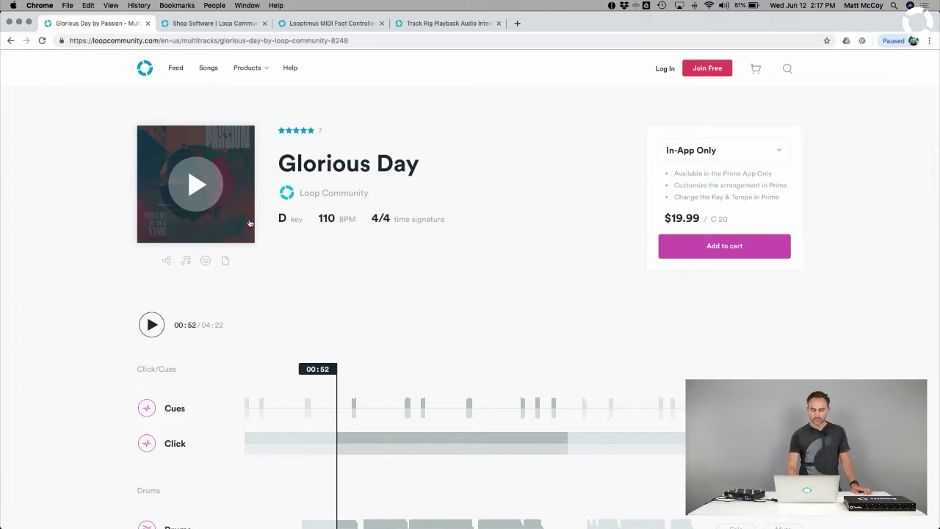
# Look over the Glorious Day instrument stems and move the preview playhead to 01:36.
pyautogui.scroll(-3, 543, 301)
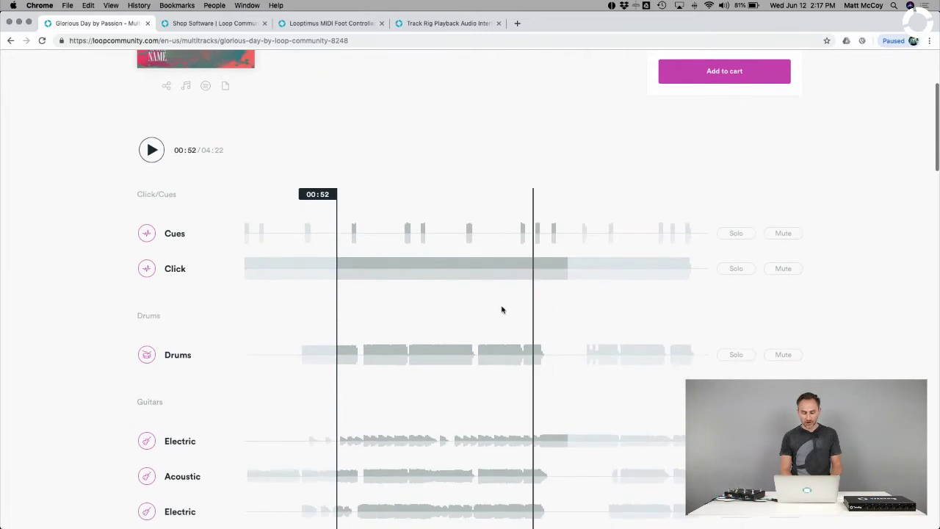
pyautogui.click(414, 336)
pyautogui.scroll(-3, 446, 338)
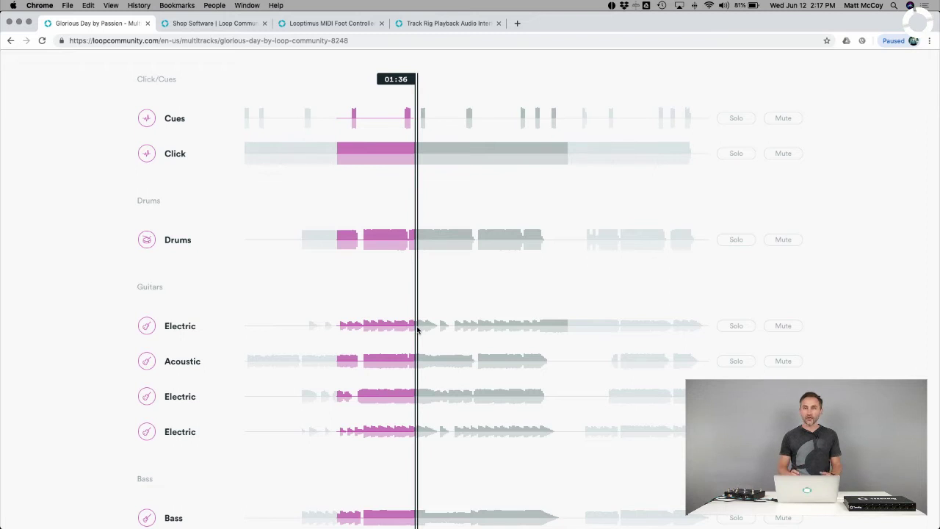
pyautogui.scroll(8, 417, 331)
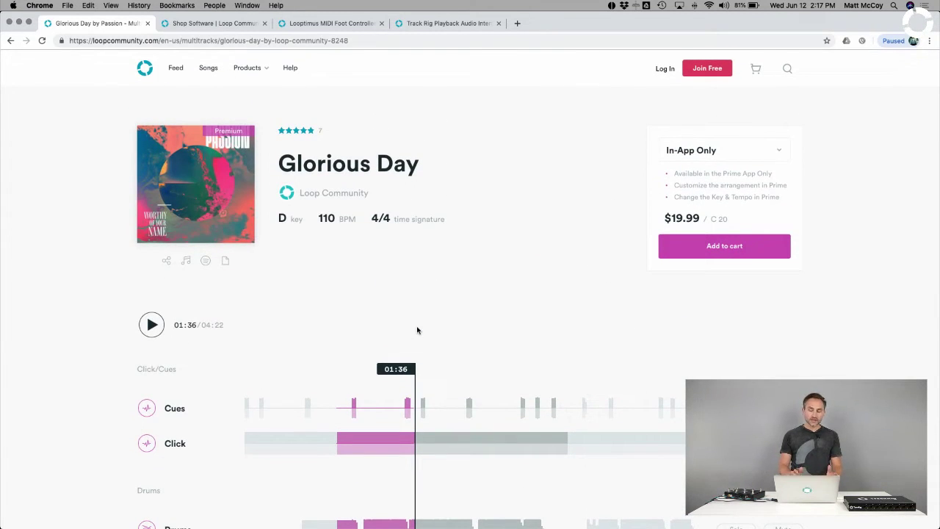
# Choose the In-App & File Download option for Glorious Day and add it to the cart.
pyautogui.click(753, 147)
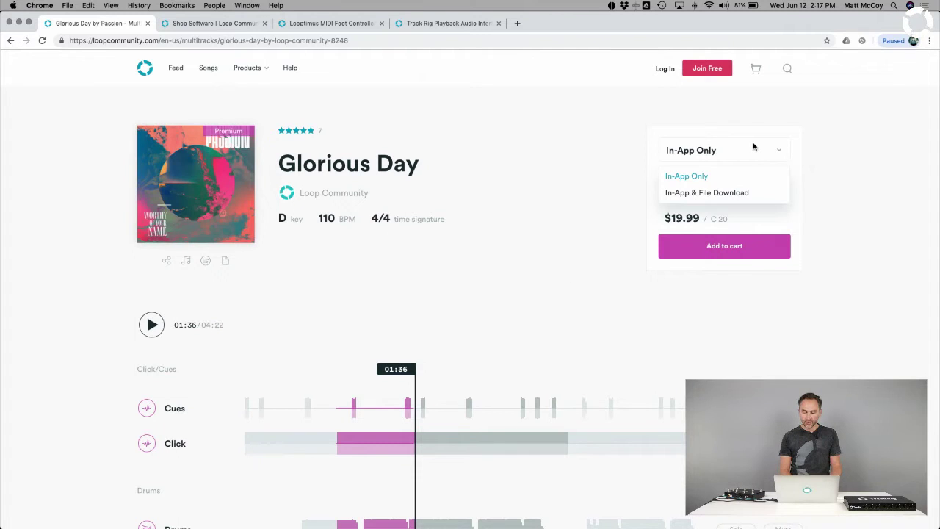
pyautogui.click(712, 195)
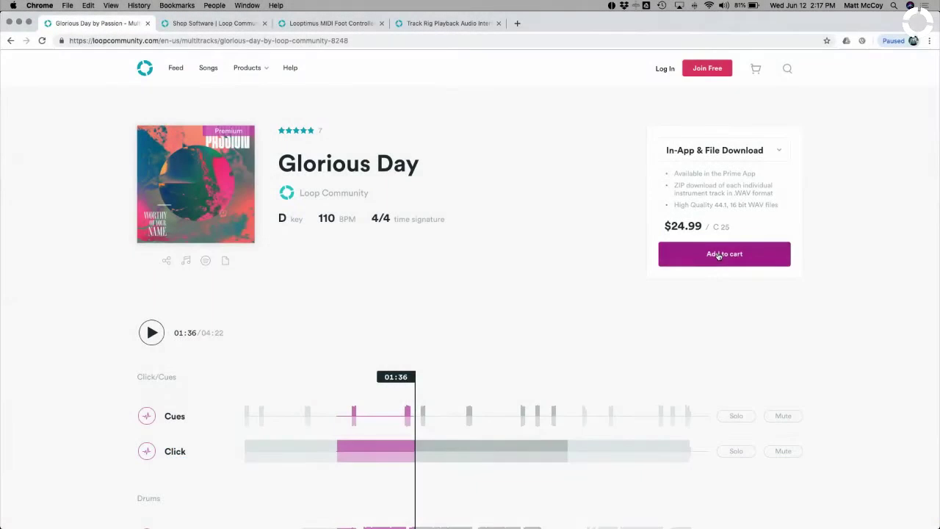
pyautogui.click(719, 254)
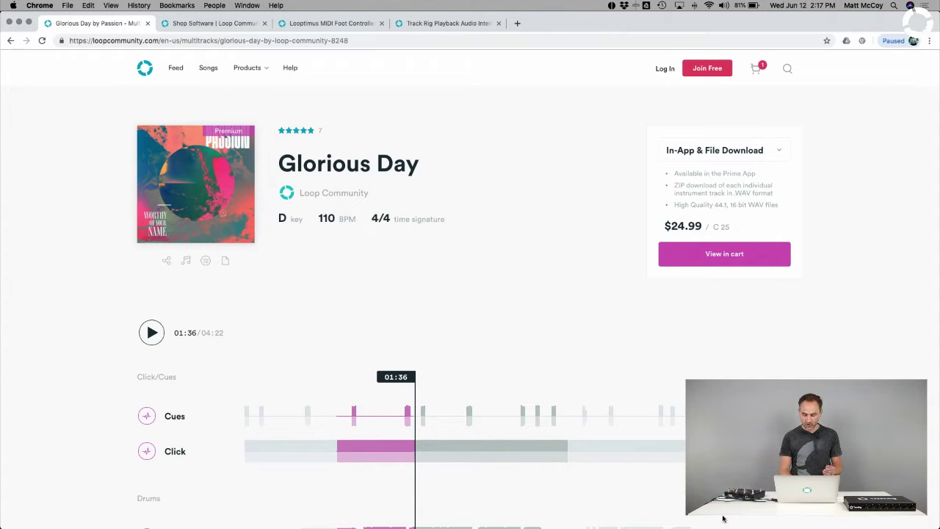
# Switch to Ableton Live, expand the PREMIUM folder, widen the browser and list the files inside GLORIOUSDAY_110_D.
pyautogui.moveTo(723, 519)
pyautogui.click(437, 515)
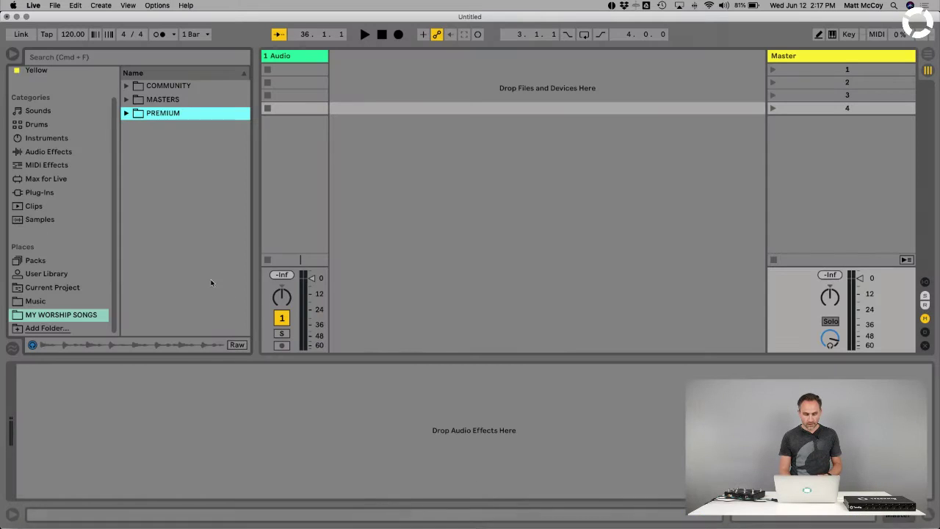
pyautogui.click(127, 114)
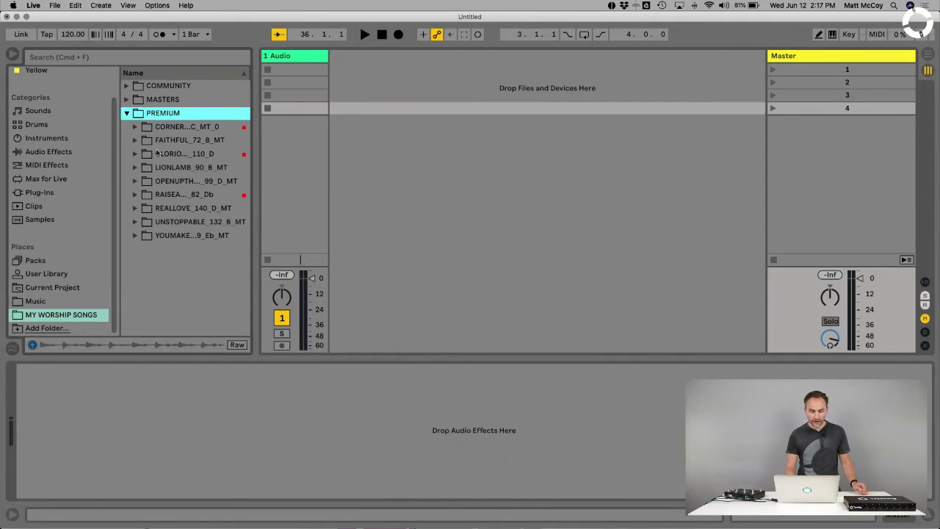
pyautogui.moveTo(257, 204); pyautogui.dragTo(324, 204)
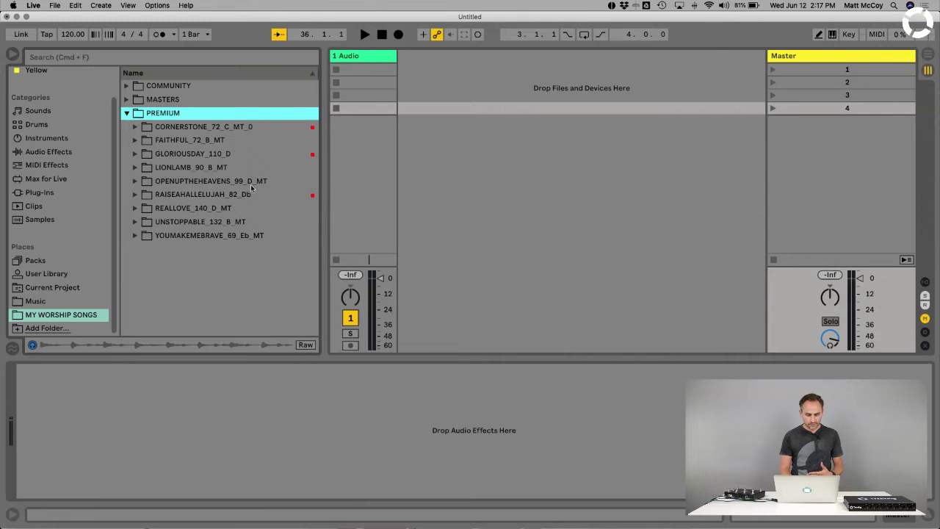
pyautogui.click(136, 155)
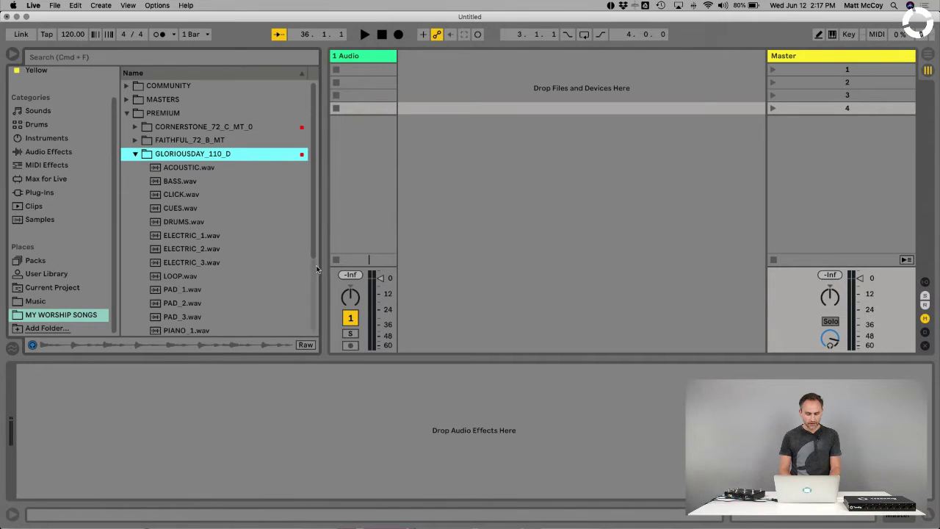
pyautogui.scroll(-1, 207, 261)
pyautogui.scroll(-3, 208, 258)
pyautogui.scroll(2, 208, 258)
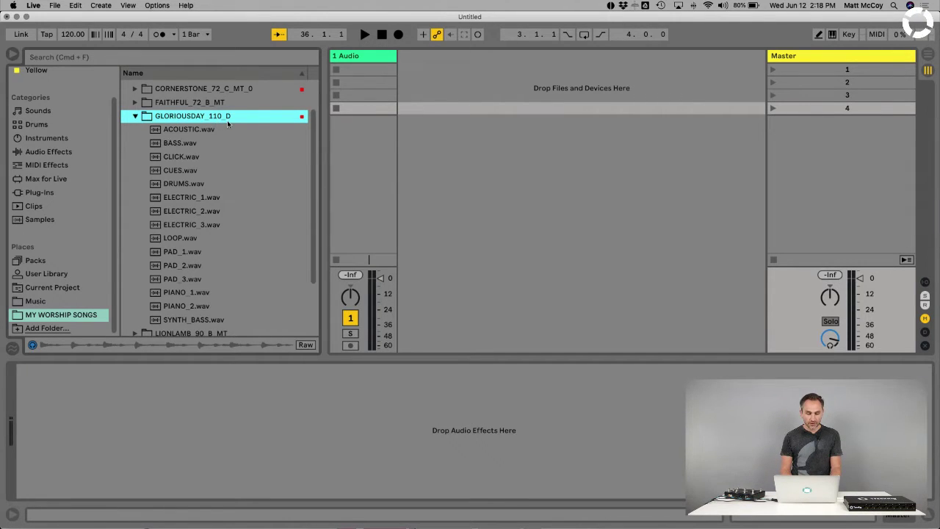
# Preview ACOUSTIC.wav and DRUMS.wav from the GLORIOUSDAY_110_D folder.
pyautogui.click(199, 130)
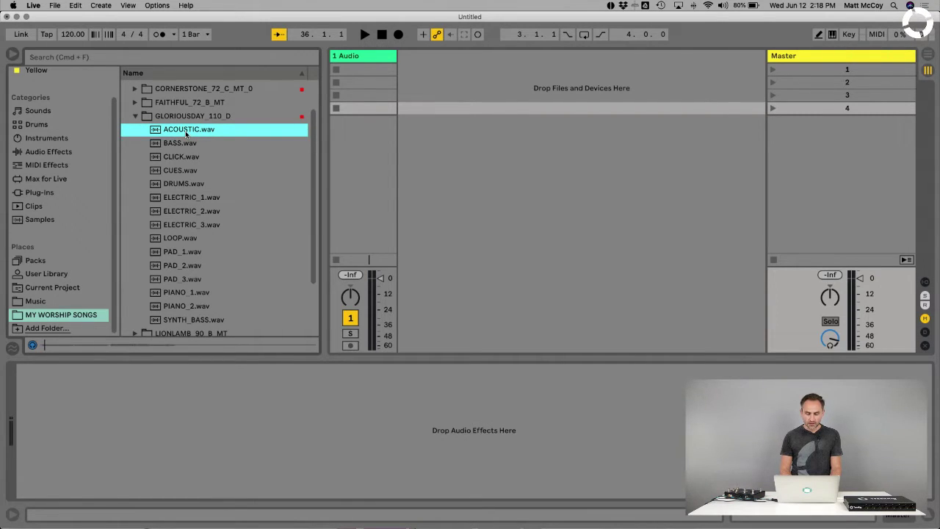
pyautogui.click(177, 186)
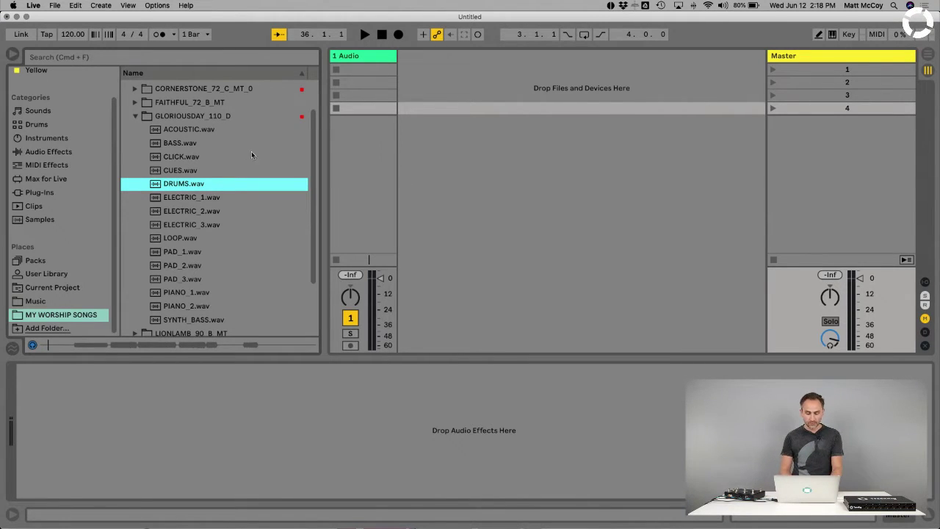
pyautogui.click(484, 140)
# Rename the first scene as GLORIOUS DAY.
pyautogui.click(846, 70)
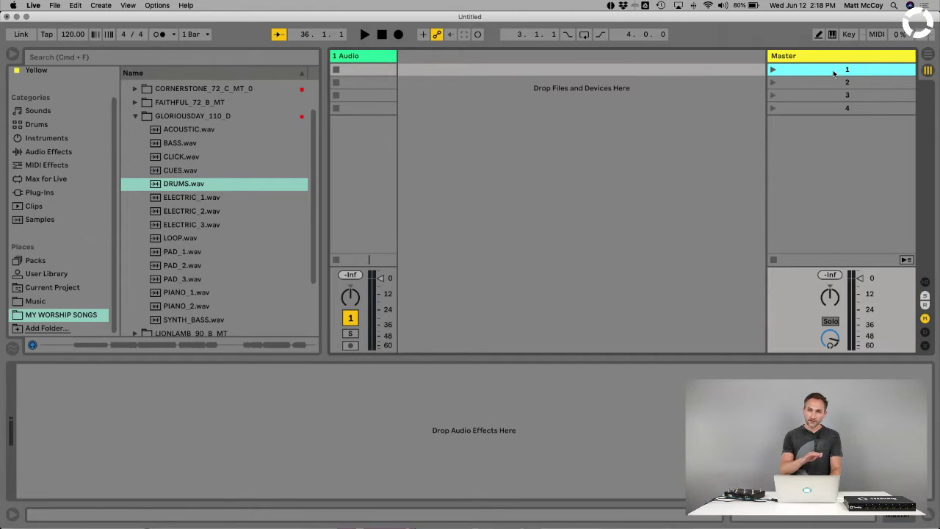
pyautogui.rightClick(833, 73)
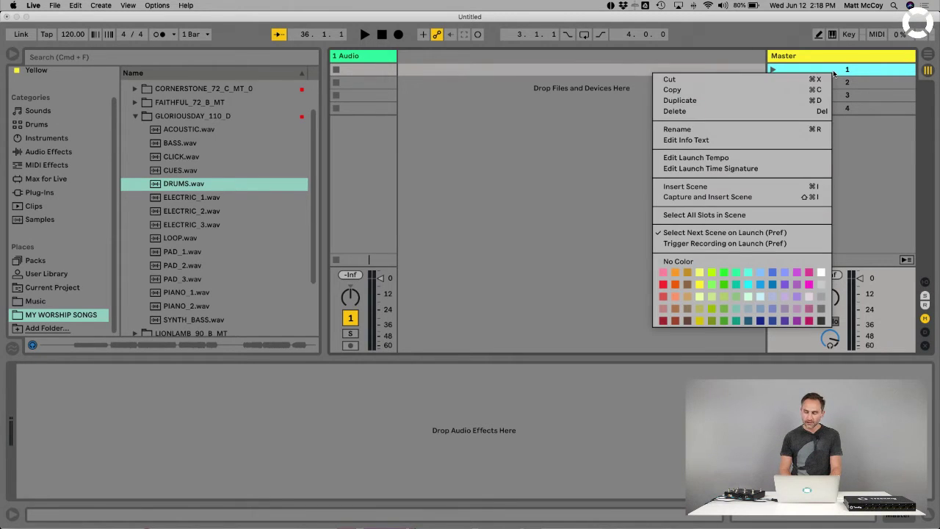
pyautogui.click(708, 130)
pyautogui.write('GLORIOUS DAY')
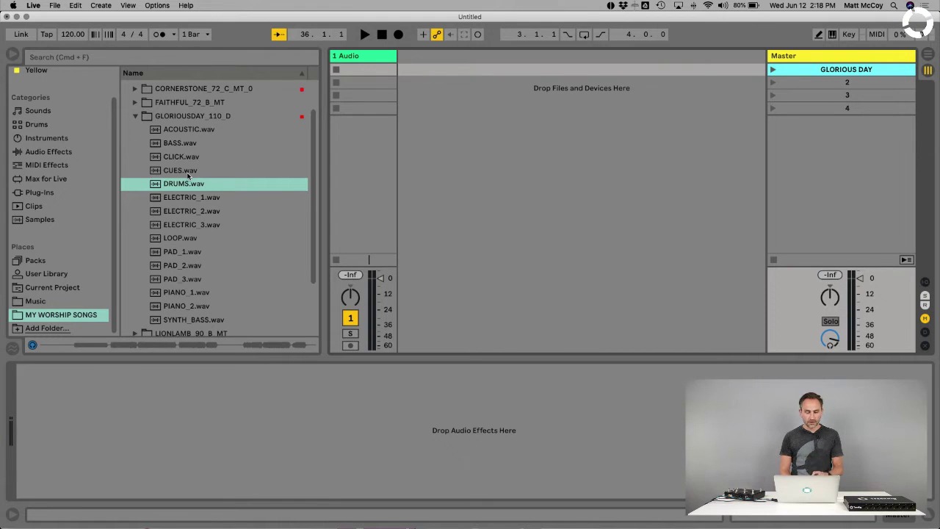
# Rename the audio track as CUES.
pyautogui.click(366, 59)
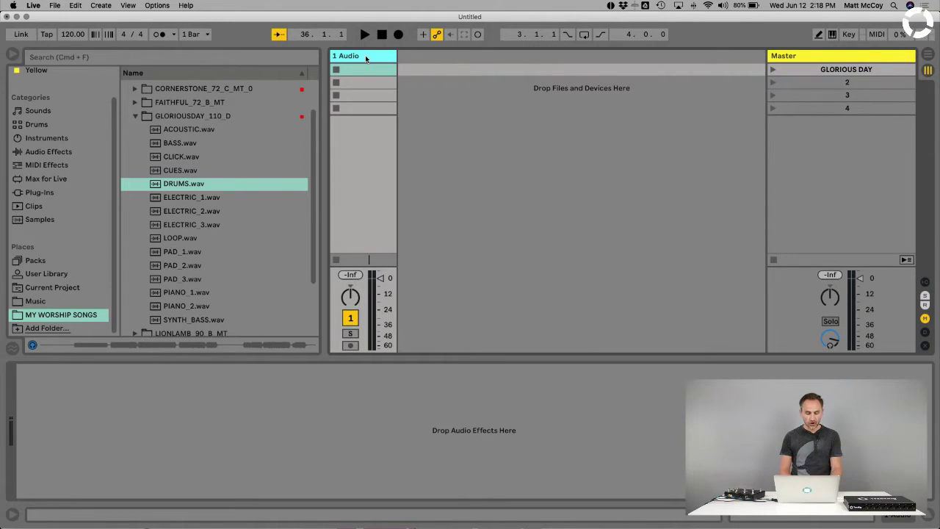
pyautogui.rightClick(366, 58)
pyautogui.click(387, 92)
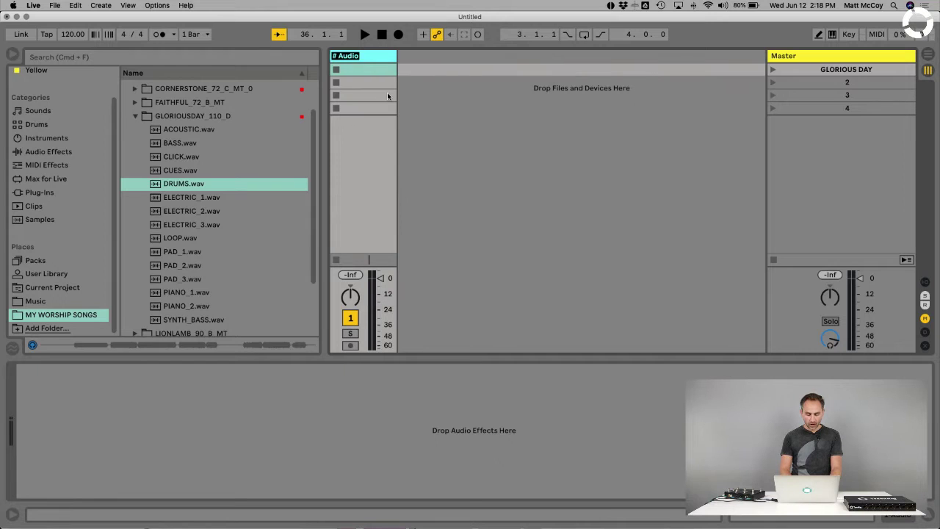
pyautogui.write('CUES')
pyautogui.press('Return')
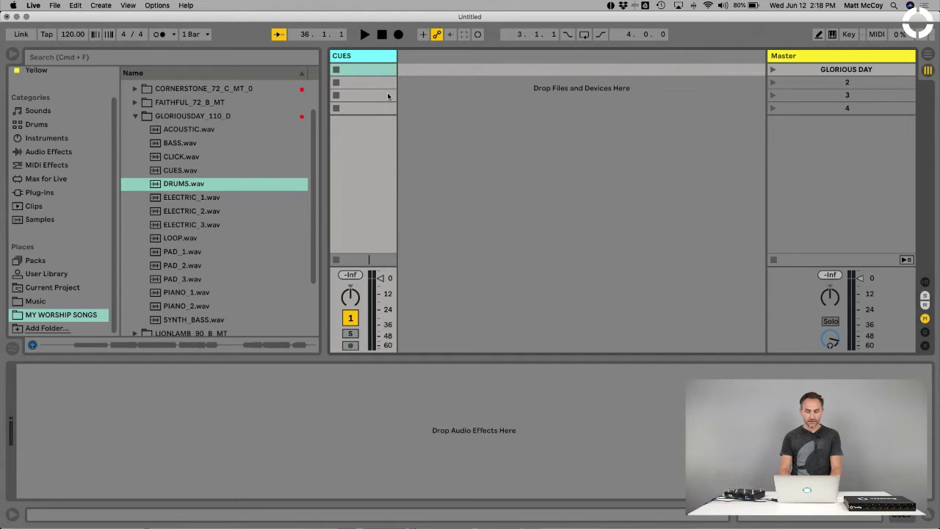
# Load CUES.wav into the CUES track's slot in the GLORIOUS DAY scene and launch the clip.
pyautogui.click(180, 171)
pyautogui.moveTo(180, 170); pyautogui.dragTo(367, 78)
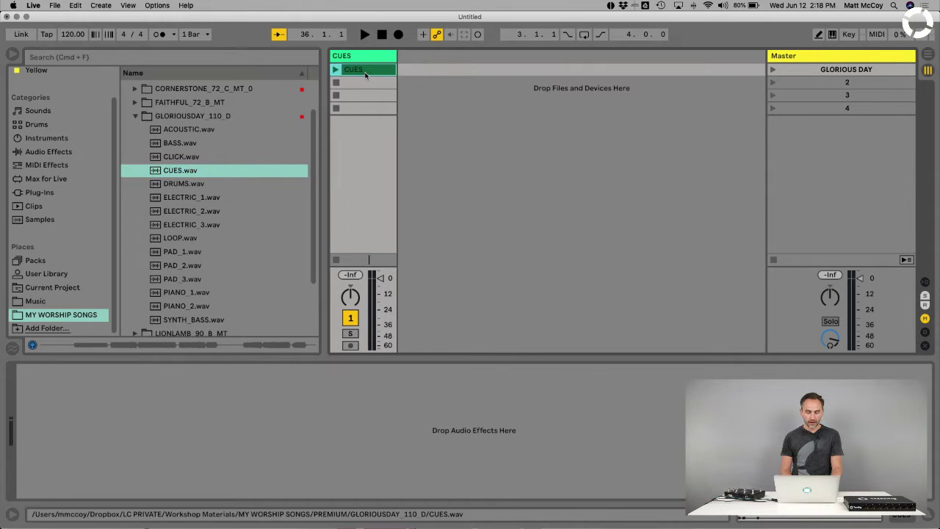
pyautogui.click(336, 69)
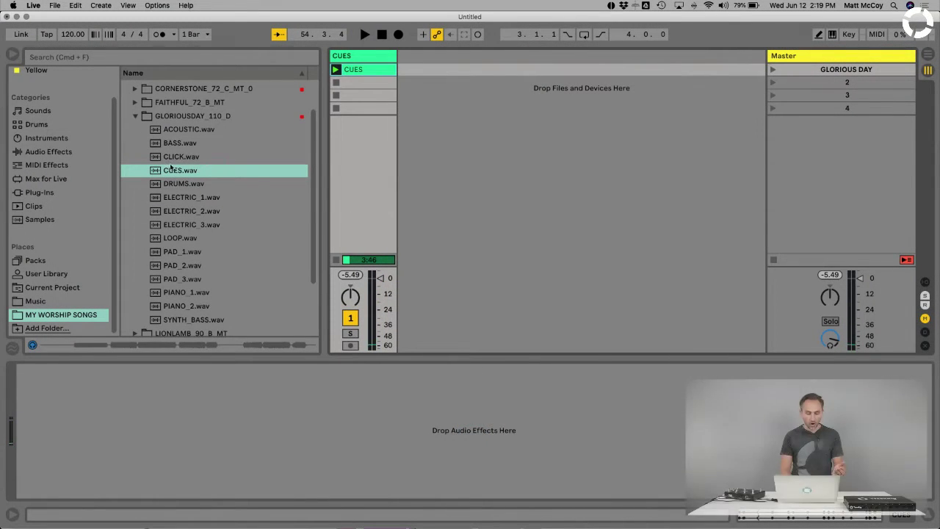
# Load all GLORIOUSDAY_110_D stems except CLICK.wav and CUES.wav side by side onto new tracks in the GLORIOUS DAY scene.
pyautogui.click(189, 131)
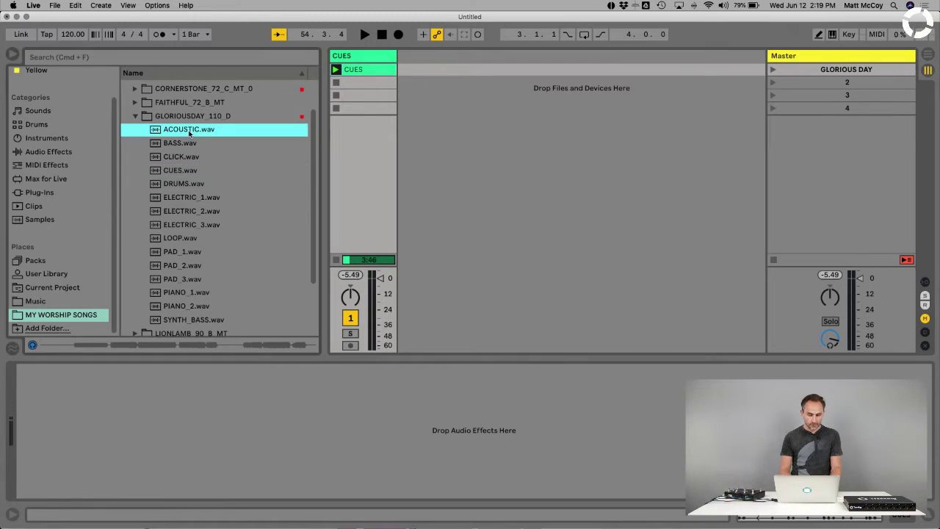
pyautogui.keyDown('shift'); pyautogui.click(178, 321); pyautogui.keyUp('shift')
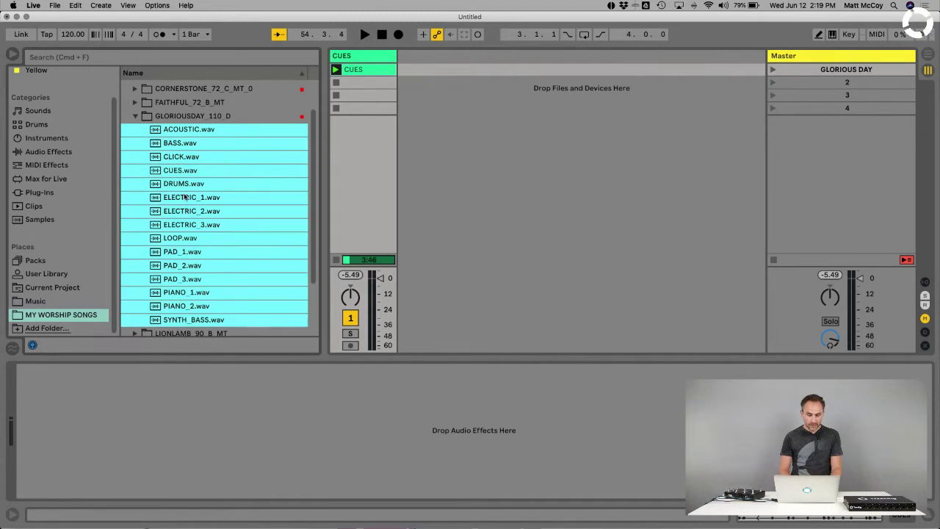
pyautogui.keyDown('super'); pyautogui.click(174, 170); pyautogui.keyUp('super')
pyautogui.keyDown('super'); pyautogui.click(174, 157); pyautogui.keyUp('super')
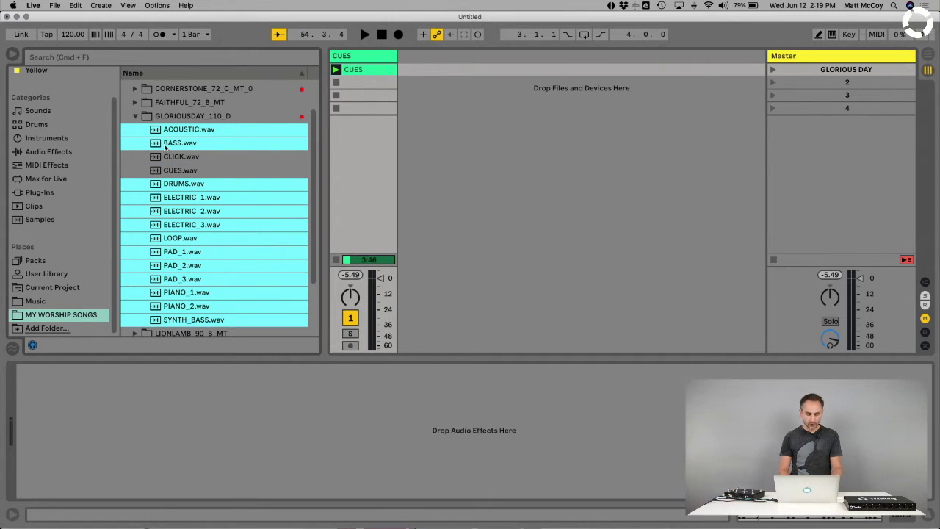
pyautogui.moveTo(165, 146); pyautogui.dragTo(416, 93)
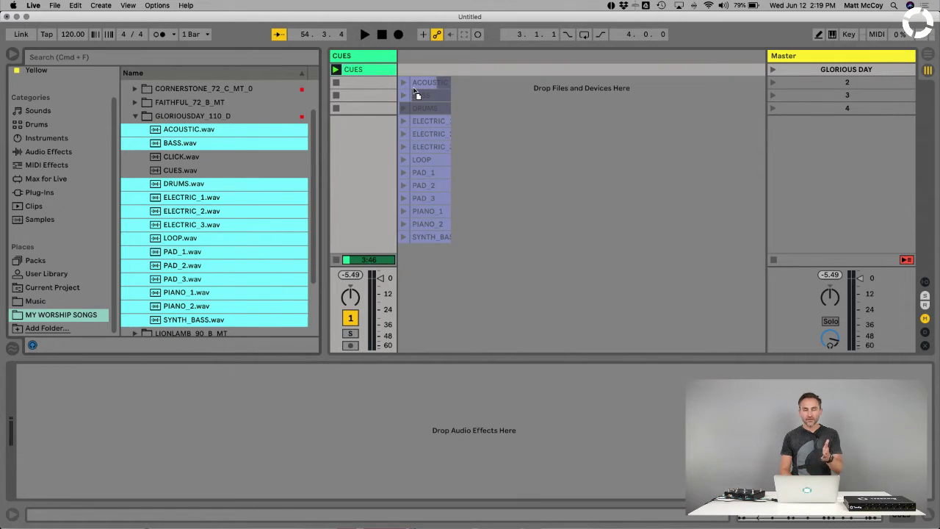
pyautogui.moveTo(417, 93); pyautogui.dragTo(413, 75)
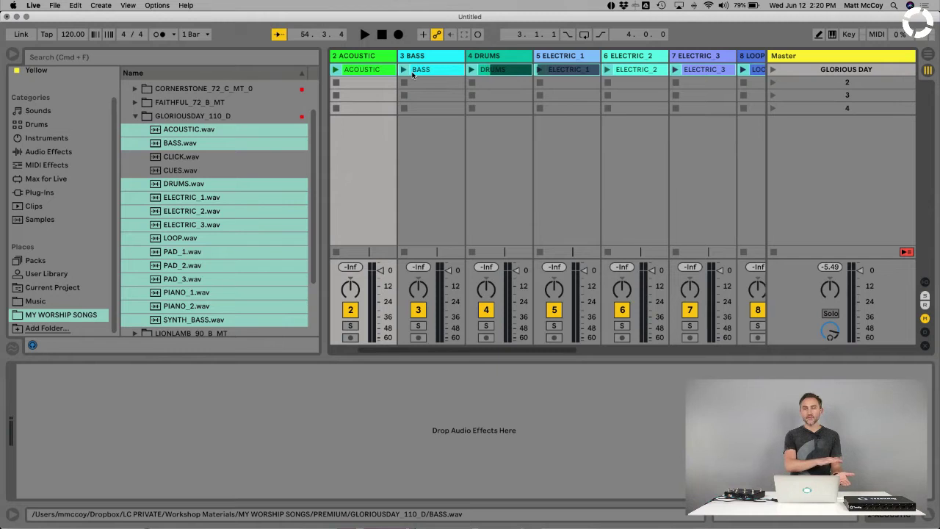
pyautogui.hscroll(3, 441, 90)
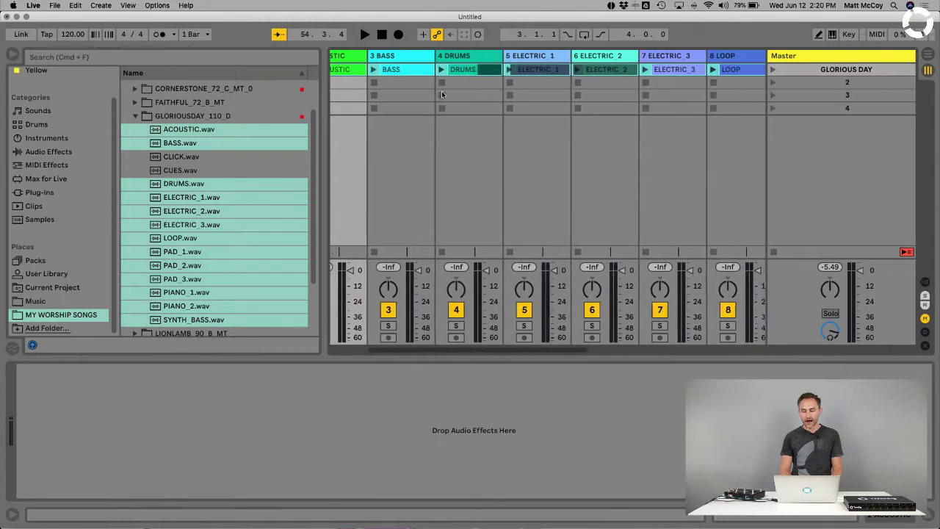
pyautogui.hscroll(5, 441, 90)
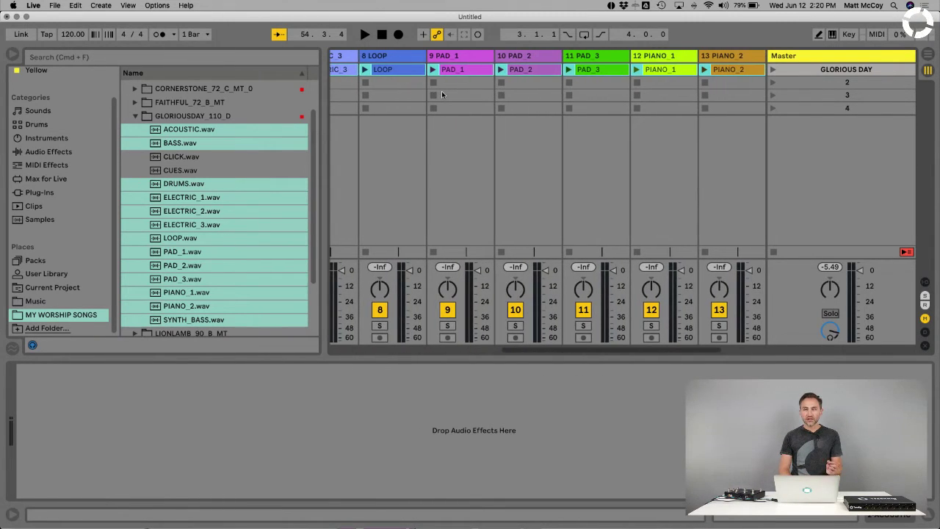
pyautogui.hscroll(-7, 441, 90)
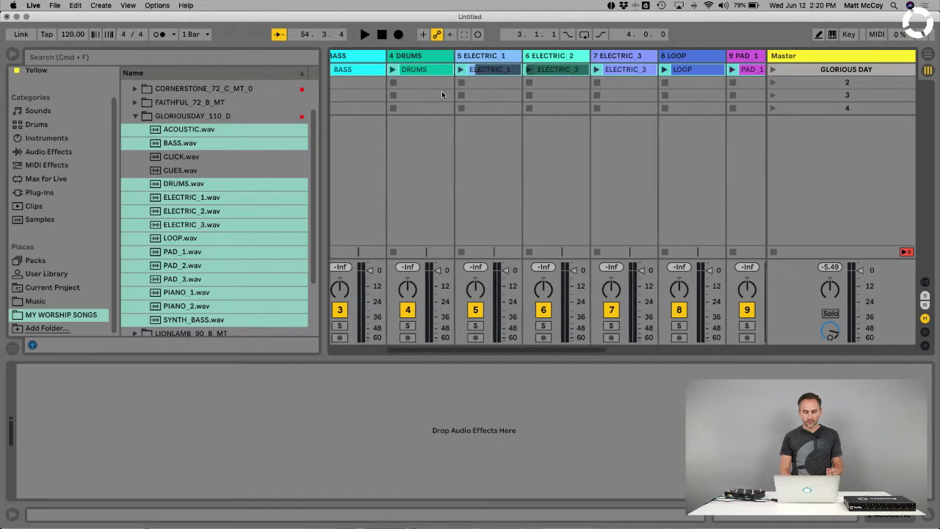
# Launch the GLORIOUS DAY clips individually, from ACOUSTIC through SYNTH_BASS, to hear them come in one by one.
pyautogui.click(441, 94)
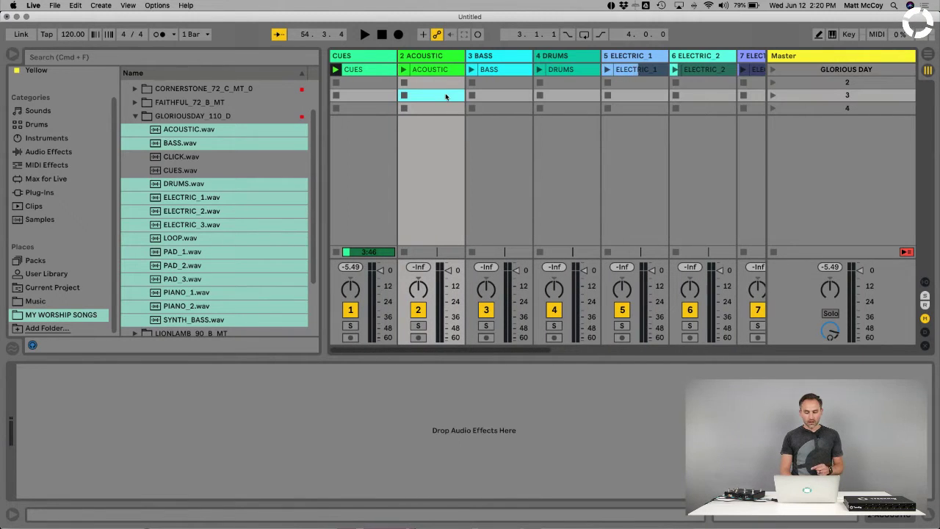
pyautogui.click(498, 108)
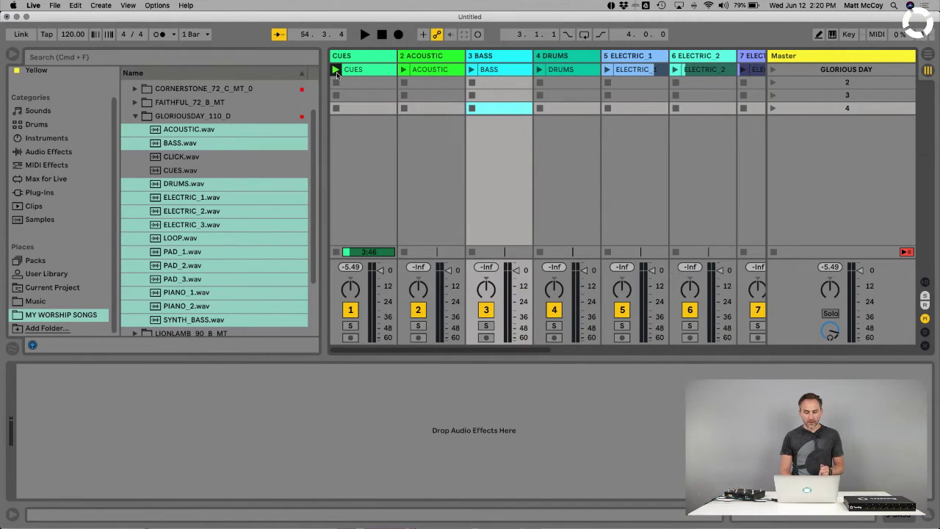
pyautogui.click(404, 70)
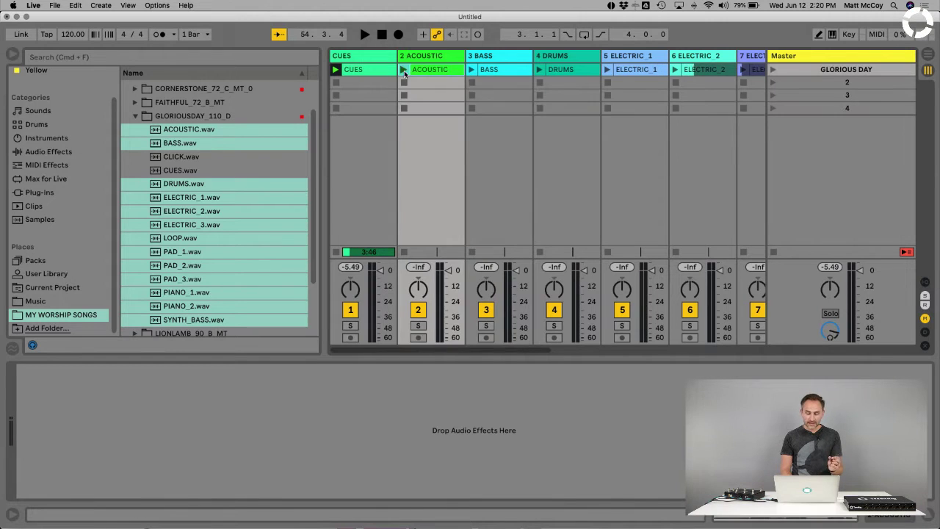
pyautogui.click(530, 72)
pyautogui.click(539, 69)
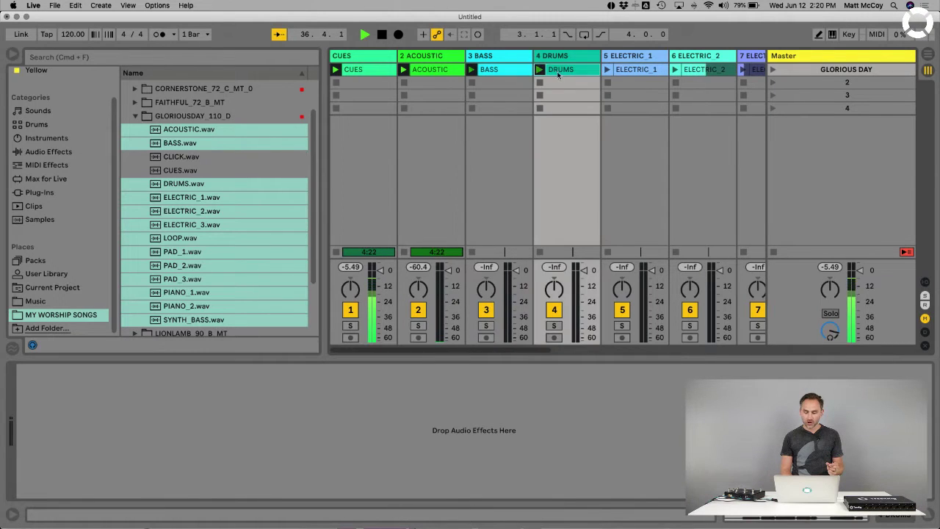
pyautogui.click(607, 69)
pyautogui.click(675, 70)
pyautogui.hscroll(1, 676, 70)
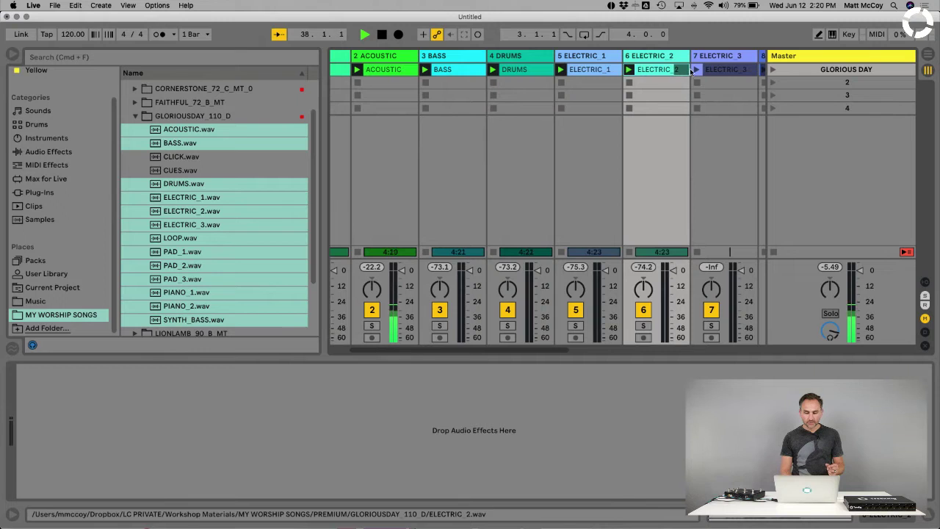
pyautogui.click(676, 69)
pyautogui.hscroll(2, 687, 70)
pyautogui.hscroll(1, 694, 71)
pyautogui.click(602, 69)
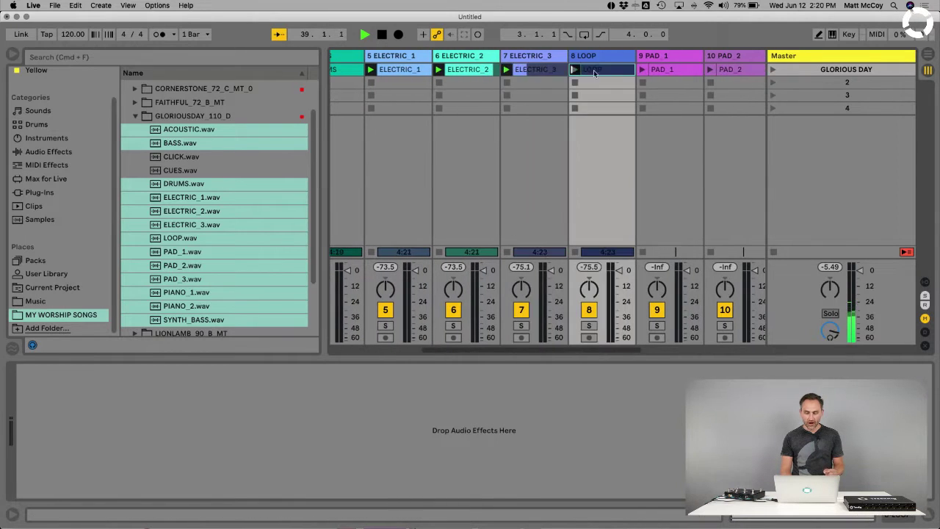
pyautogui.click(702, 70)
pyautogui.click(710, 69)
pyautogui.hscroll(3, 709, 70)
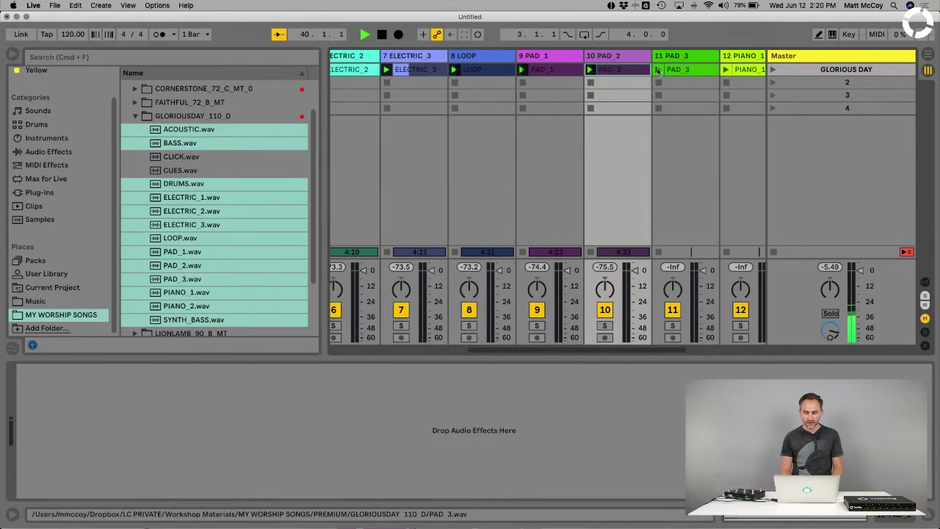
pyautogui.click(712, 69)
pyautogui.click(725, 69)
pyautogui.hscroll(3, 705, 70)
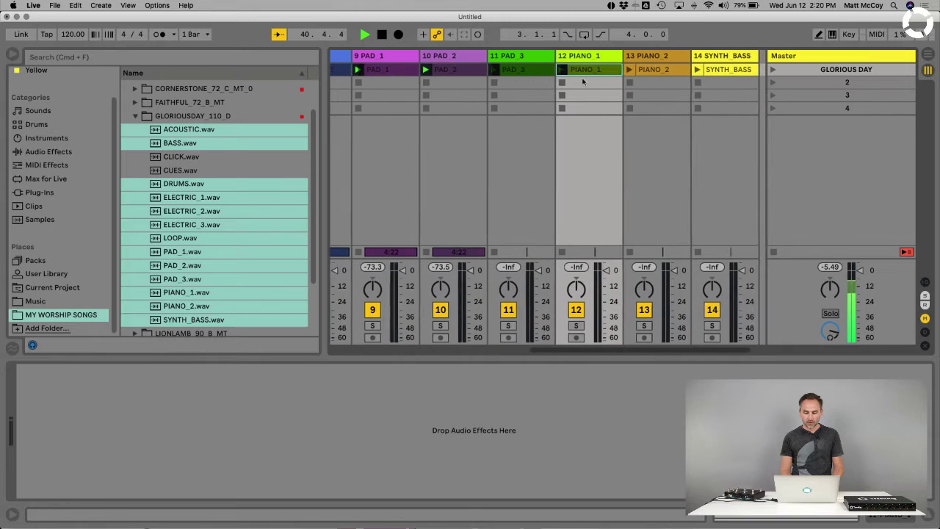
pyautogui.click(625, 69)
pyautogui.click(703, 70)
pyautogui.hscroll(-10, 441, 133)
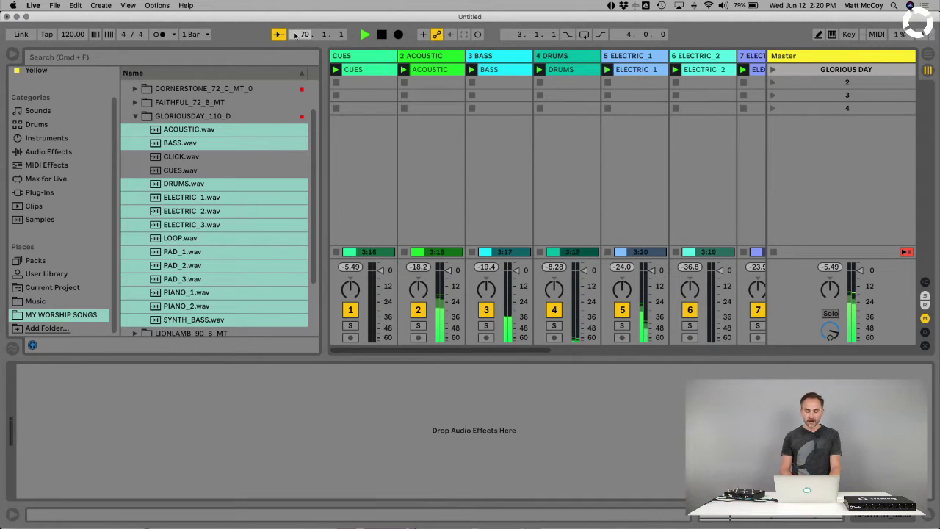
# Narrow the browser and launch the whole GLORIOUS DAY scene to play all its clips together.
pyautogui.moveTo(328, 160); pyautogui.dragTo(266, 160)
pyautogui.click(436, 161)
pyautogui.click(789, 70)
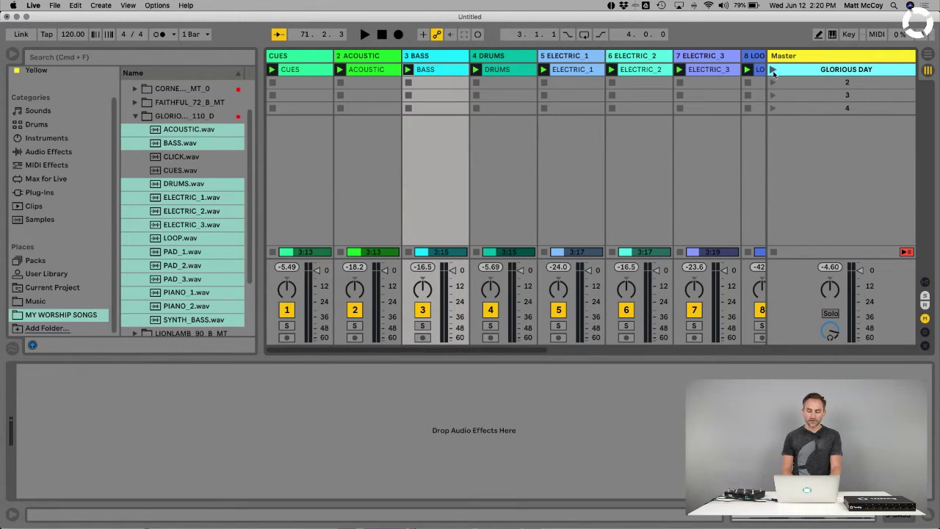
pyautogui.click(772, 69)
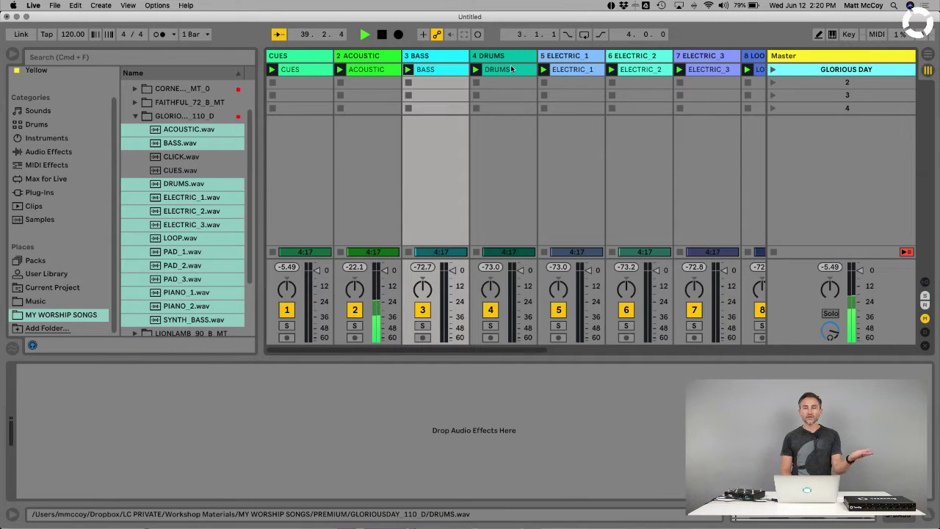
pyautogui.hscroll(3, 512, 68)
pyautogui.hscroll(5, 512, 69)
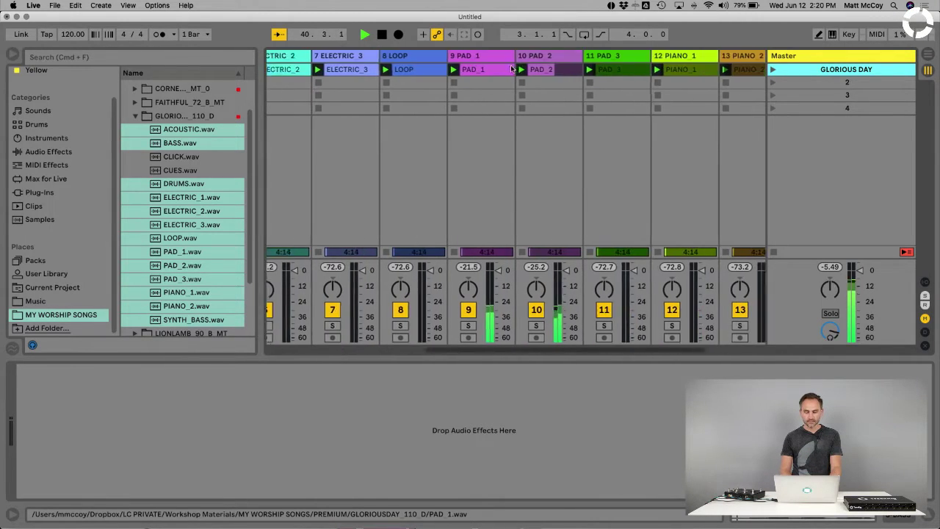
pyautogui.hscroll(-5, 511, 68)
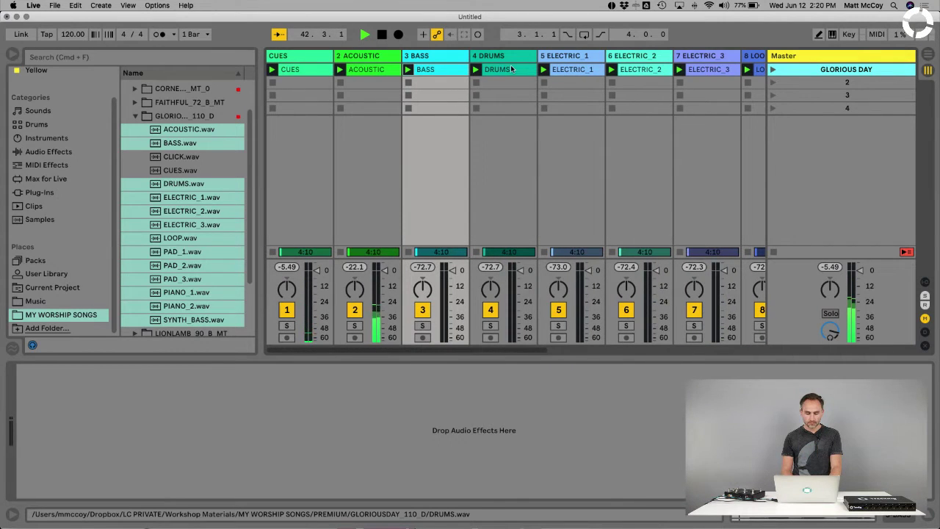
pyautogui.click(546, 149)
# Collapse the GLORIOUSDAY_110_D folder and rename the second scene as CORNERSTONE.
pyautogui.click(136, 116)
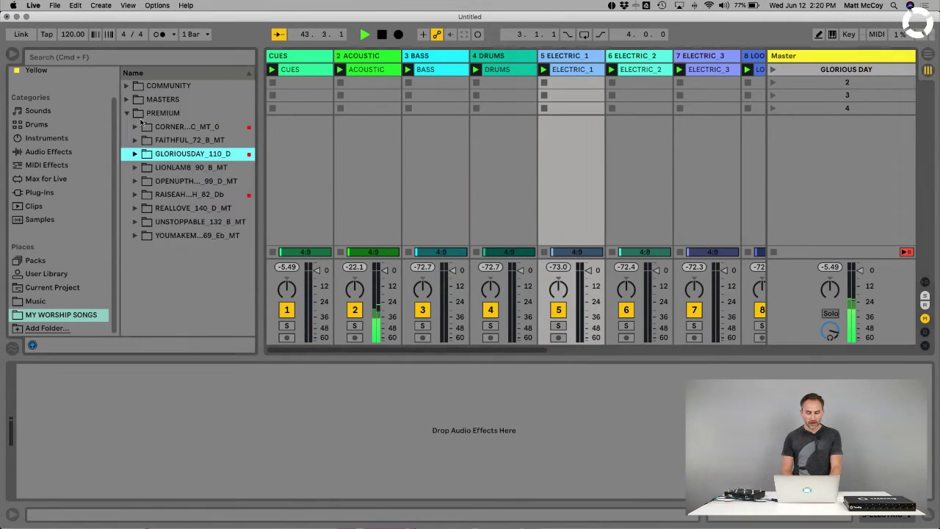
pyautogui.click(500, 192)
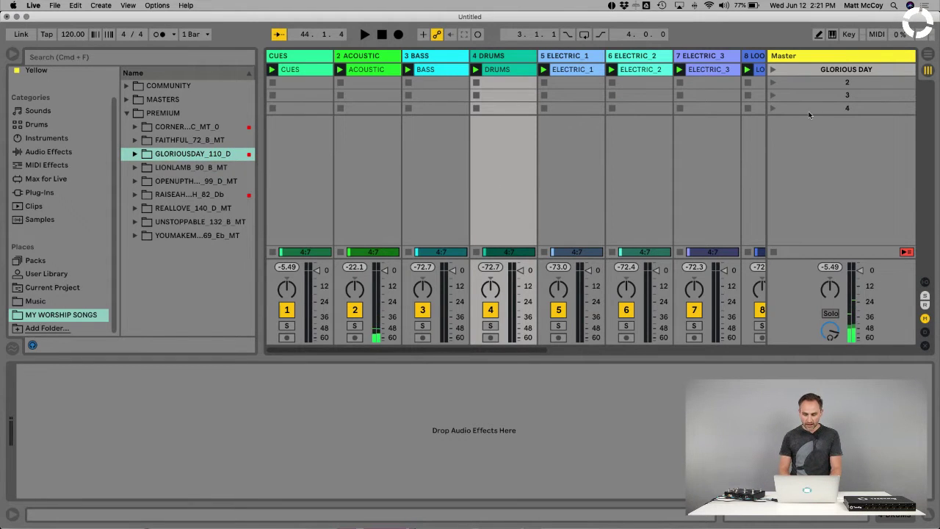
pyautogui.click(785, 83)
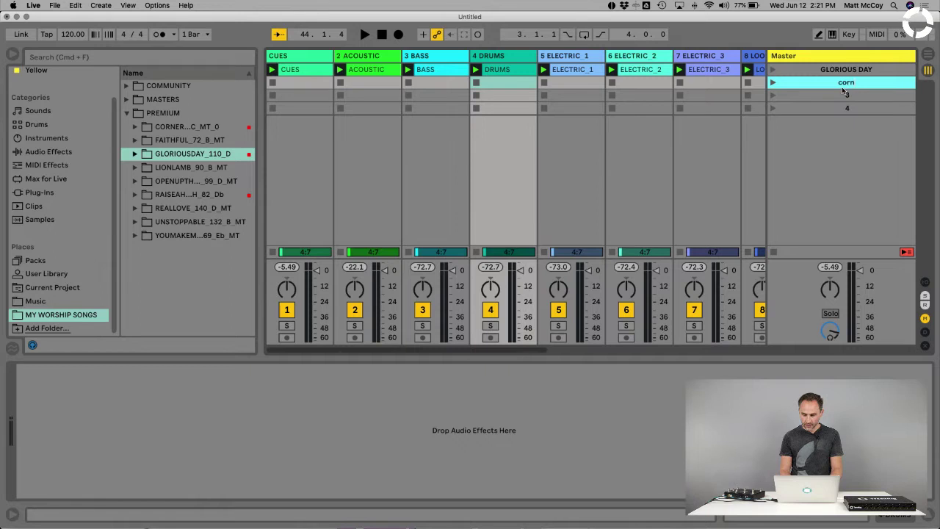
pyautogui.write('CORNERSTONE')
# Load CORNERSTONE_72_C_CUES.wav from the CORNERSTONE_72_C_MT_0 folder into the CUES track's slot in the CORNERSTONE scene.
pyautogui.click(136, 127)
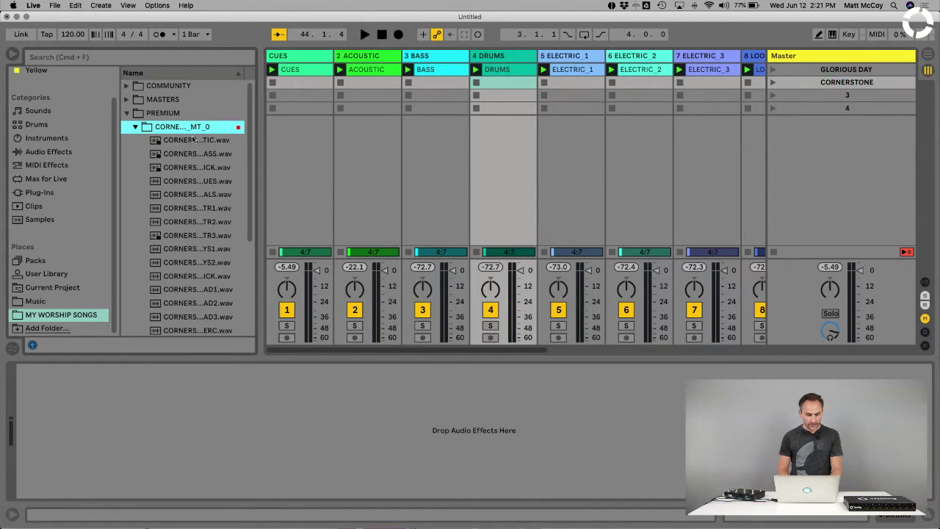
pyautogui.moveTo(259, 157); pyautogui.dragTo(333, 155)
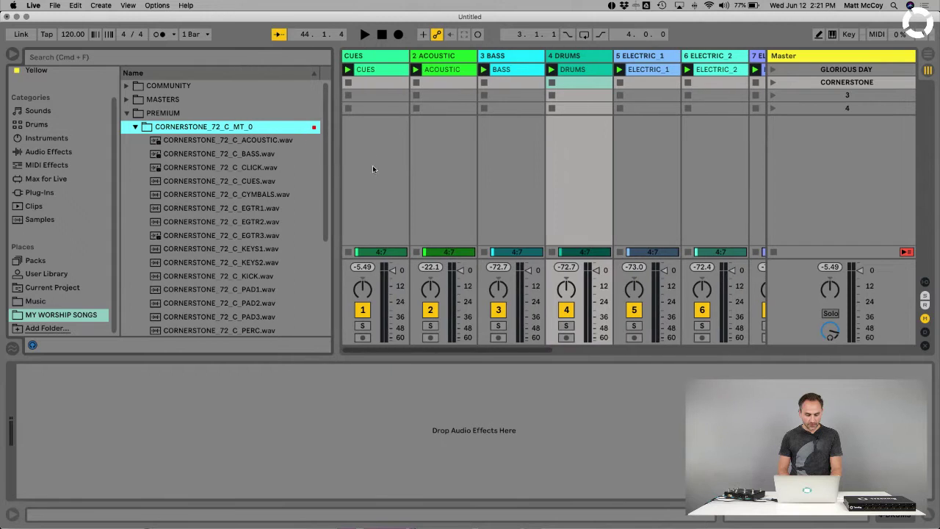
pyautogui.moveTo(242, 181); pyautogui.dragTo(374, 83)
# Load the other Cornerstone stems except CLICK across the CORNERSTONE scene, starting on the ACOUSTIC track, and collapse their folder.
pyautogui.scroll(-5, 268, 212)
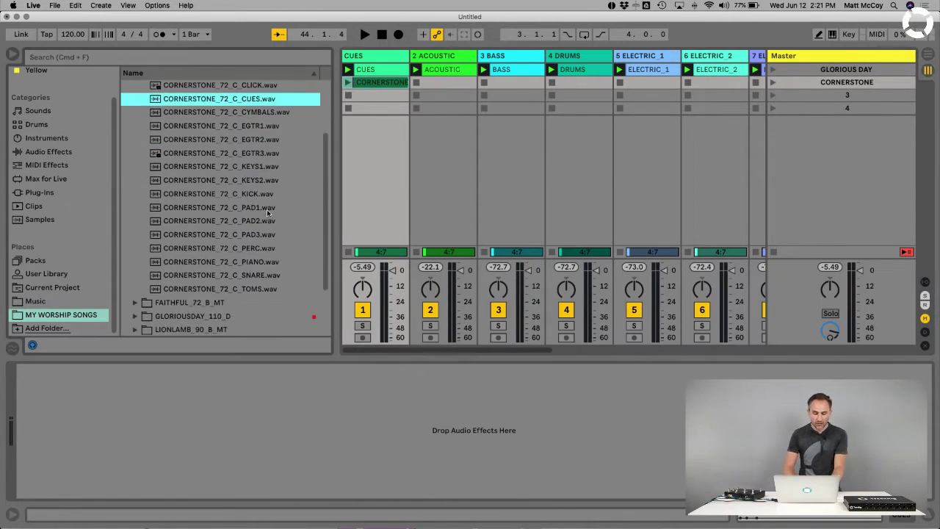
pyautogui.scroll(3, 268, 213)
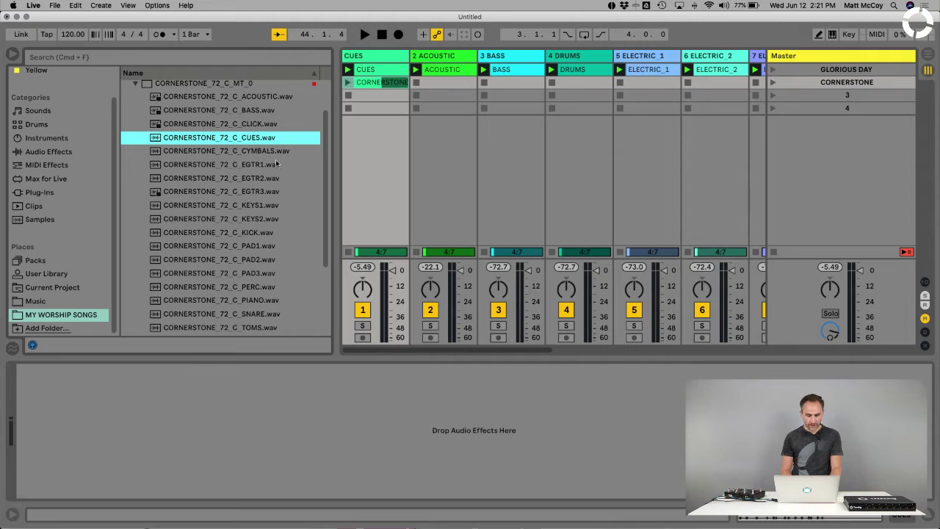
pyautogui.click(244, 103)
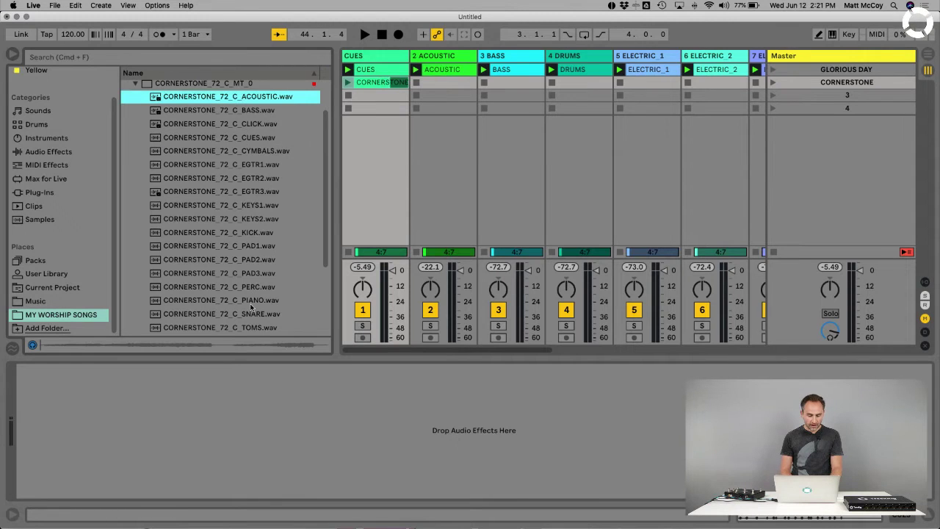
pyautogui.scroll(-1, 252, 309)
pyautogui.keyDown('shift'); pyautogui.click(251, 307); pyautogui.keyUp('shift')
pyautogui.scroll(1, 249, 243)
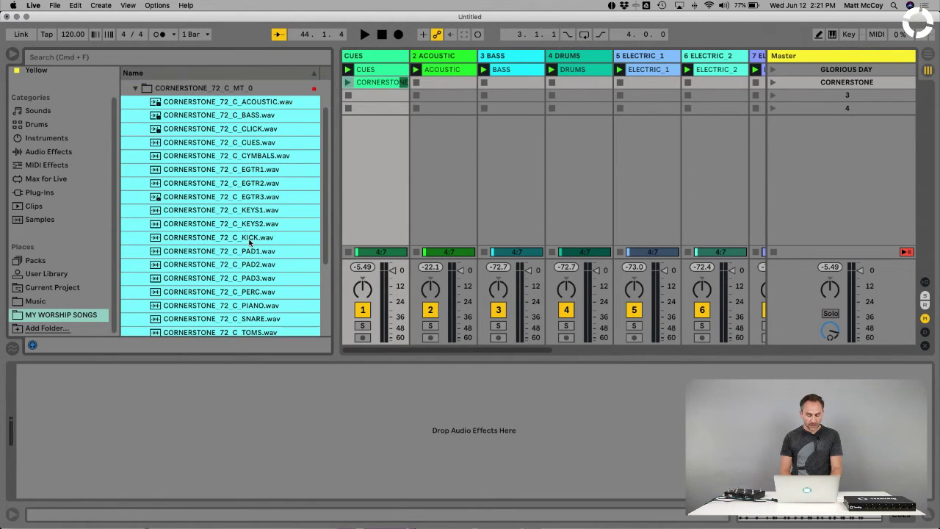
pyautogui.keyDown('super'); pyautogui.click(237, 131); pyautogui.keyUp('super')
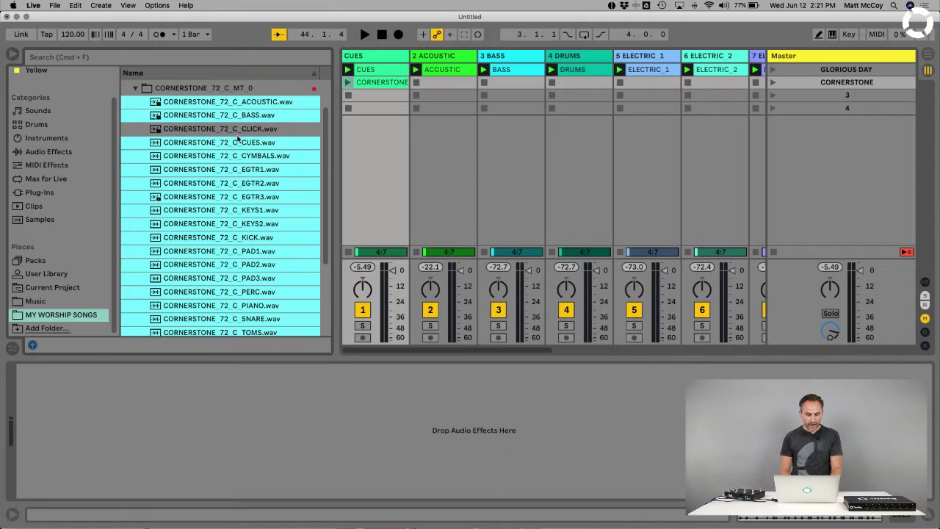
pyautogui.keyDown('super'); pyautogui.click(236, 142); pyautogui.keyUp('super')
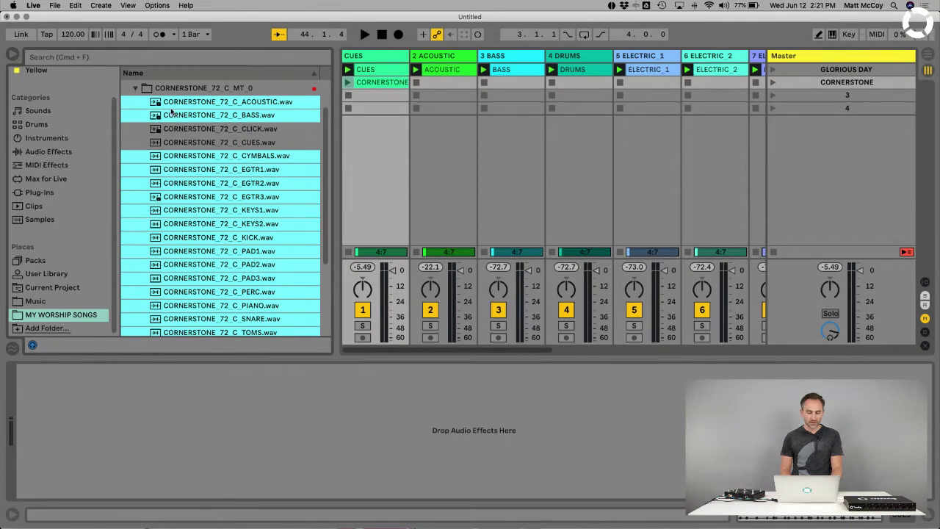
pyautogui.moveTo(167, 108); pyautogui.dragTo(440, 88)
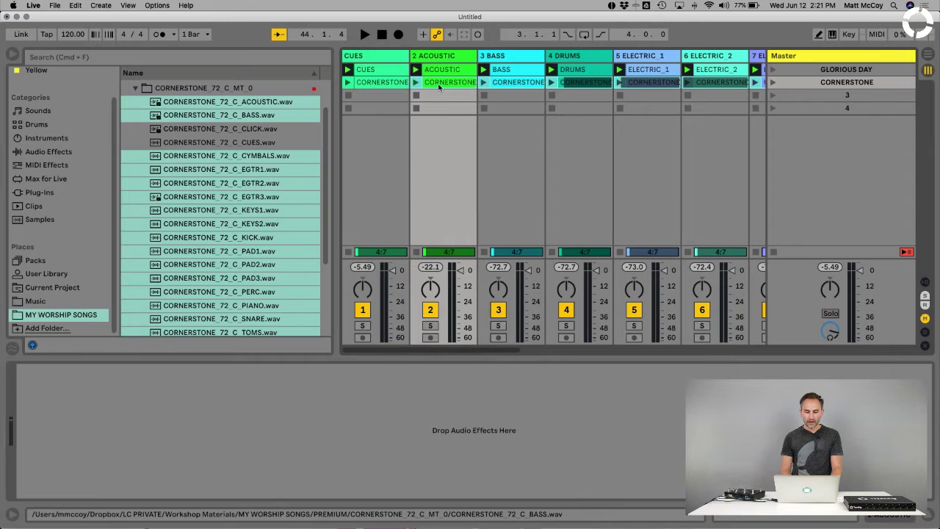
pyautogui.click(459, 96)
pyautogui.click(805, 83)
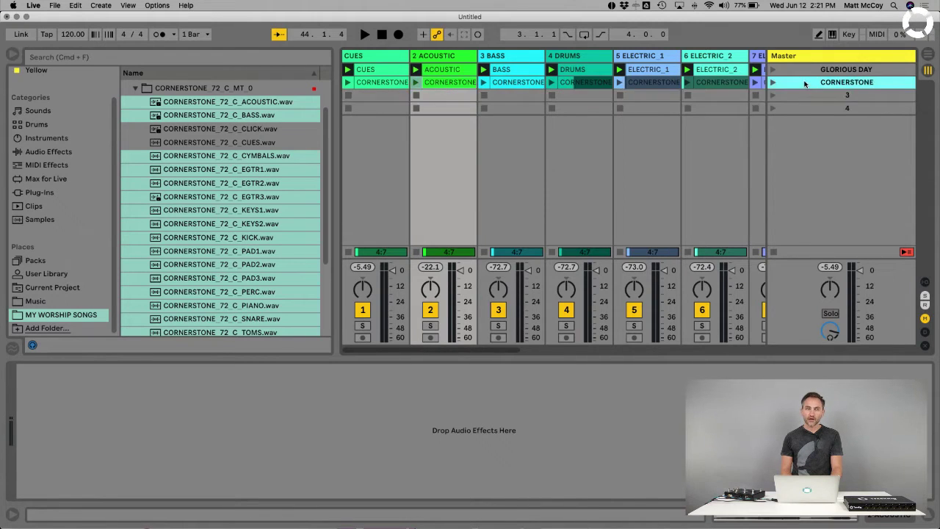
pyautogui.click(135, 89)
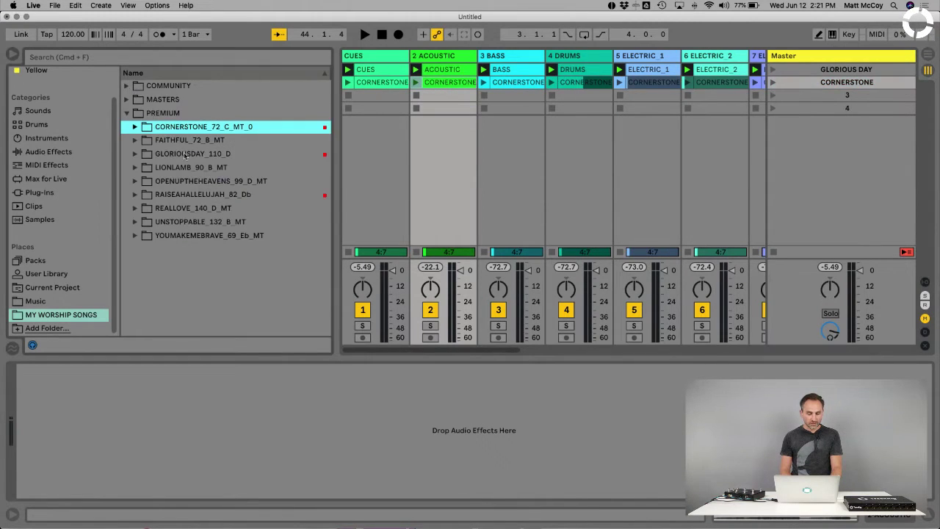
# Rename the third scene as RAISE A HALLELUJAH.
pyautogui.click(844, 97)
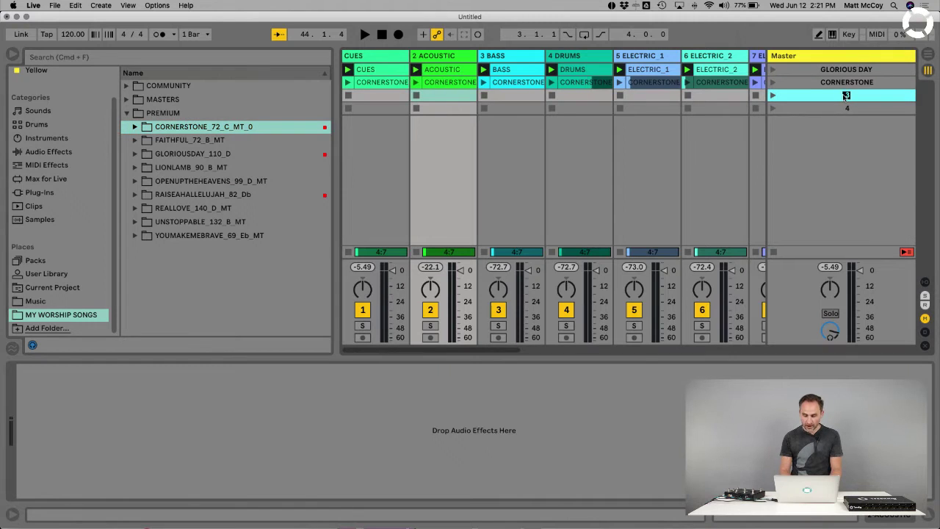
pyautogui.write('RAISE A HALLEL')
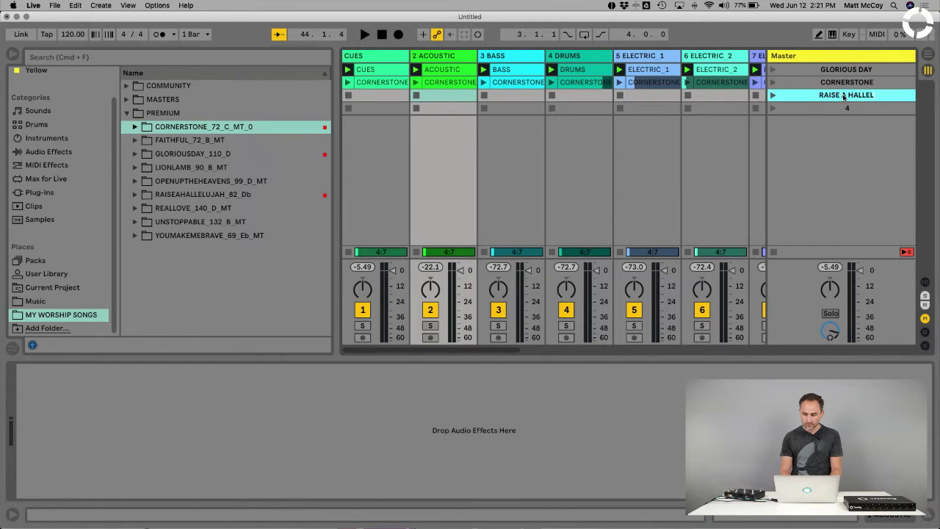
pyautogui.write('UJAH')
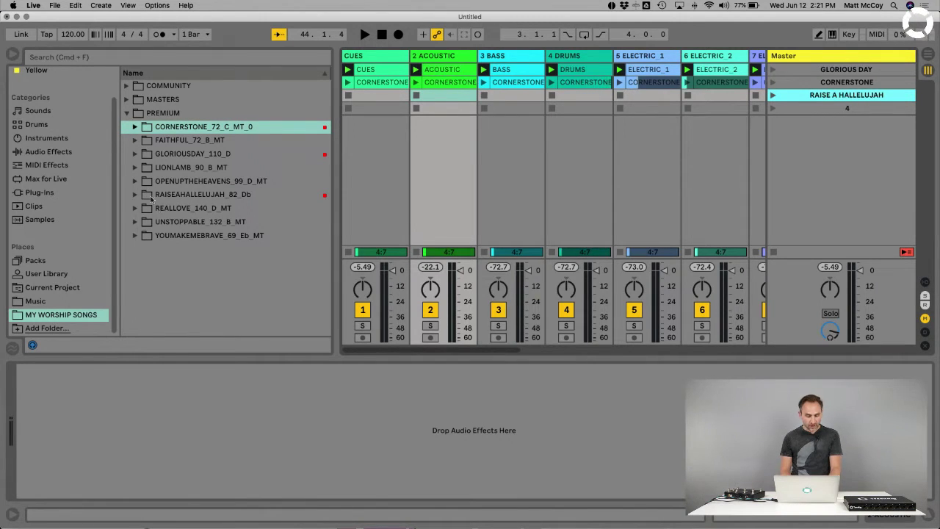
# Load CUES.wav from the RAISEAHALLELUJAH_82_Db folder into the CUES track's slot in the RAISE A HALLELUJAH scene.
pyautogui.click(135, 194)
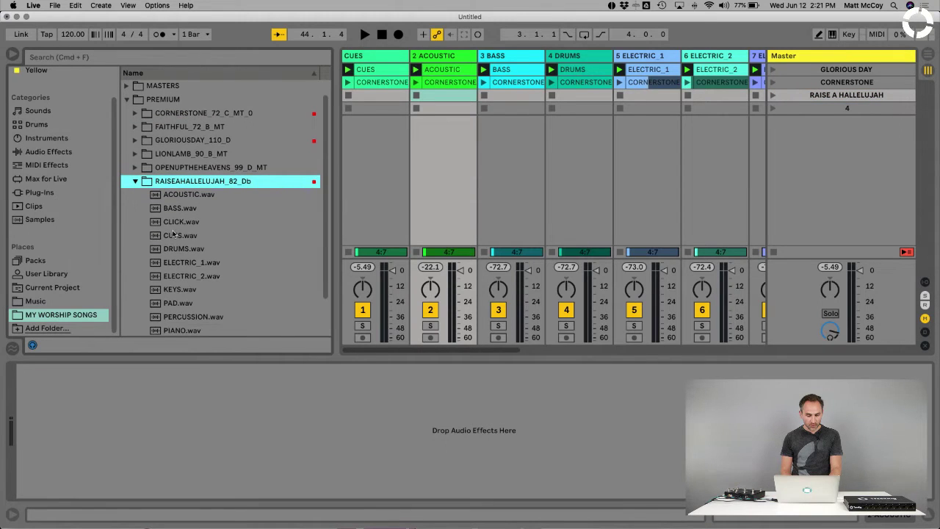
pyautogui.moveTo(171, 235); pyautogui.dragTo(375, 101)
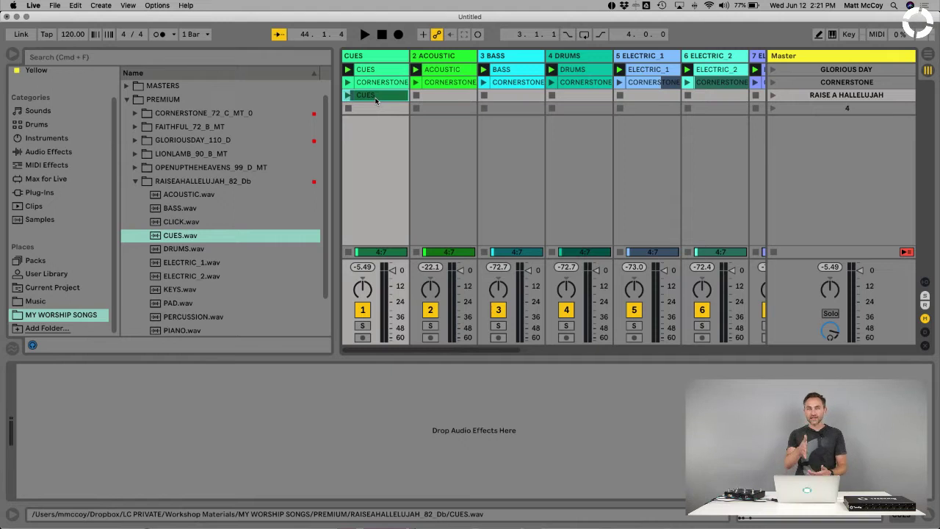
pyautogui.press('Right')
pyautogui.press('Right')
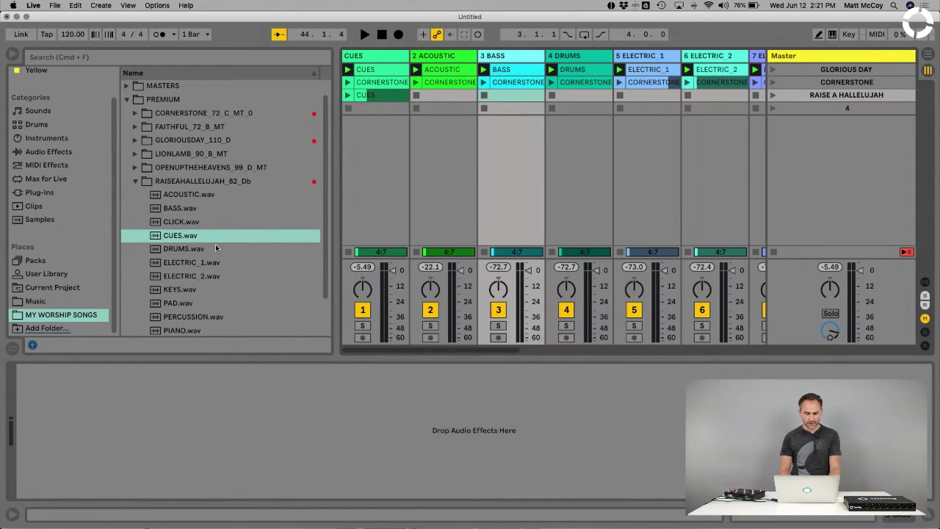
# Load the other Raise a Hallelujah stems except CLICK across separate tracks of that scene, starting on ACOUSTIC, and narrow the browser.
pyautogui.scroll(-2, 215, 248)
pyautogui.click(188, 169)
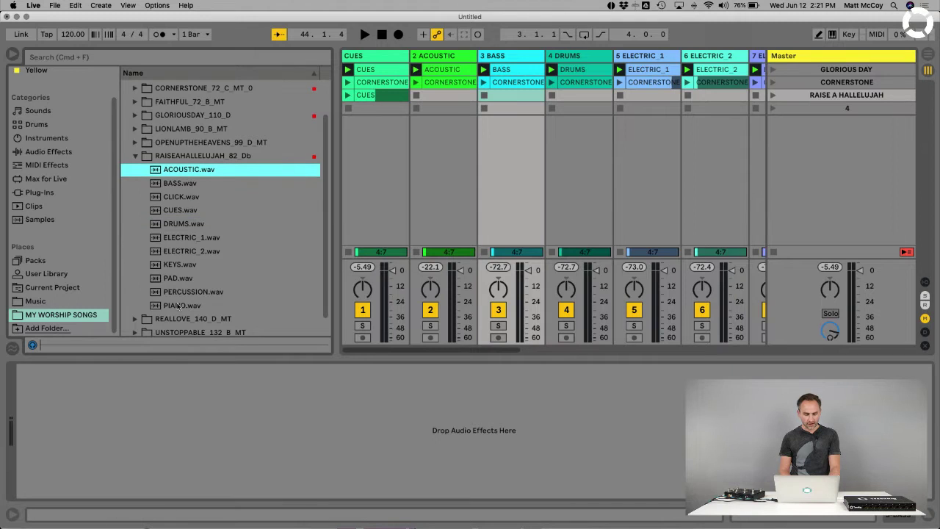
pyautogui.hotkey('shift', 'End')
pyautogui.keyDown('super'); pyautogui.click(176, 211); pyautogui.keyUp('super')
pyautogui.keyDown('super'); pyautogui.click(175, 197); pyautogui.keyUp('super')
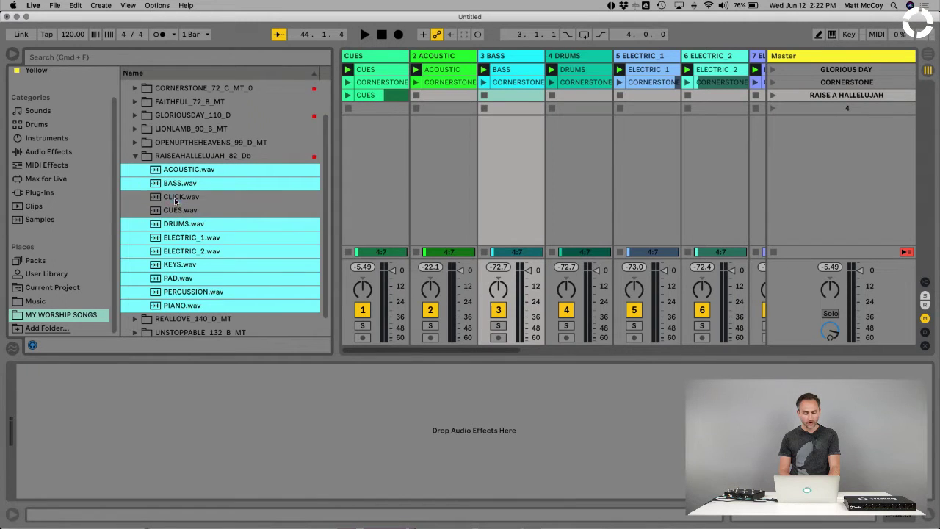
pyautogui.moveTo(161, 190); pyautogui.dragTo(447, 101)
pyautogui.click(478, 169)
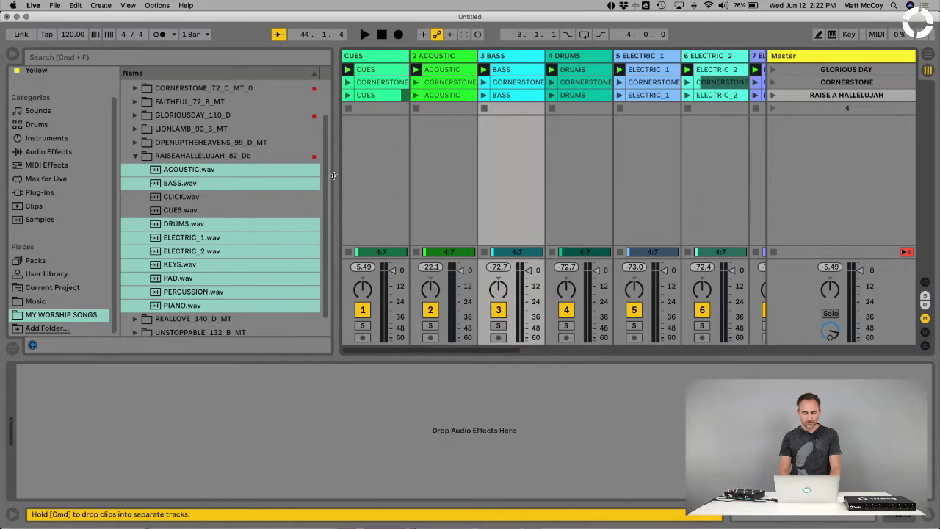
pyautogui.moveTo(333, 175); pyautogui.dragTo(248, 175)
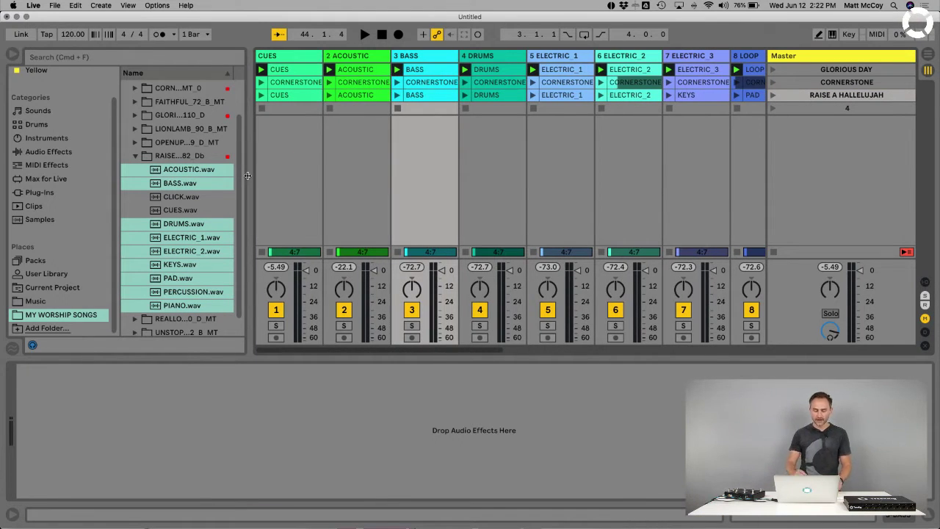
pyautogui.click(309, 183)
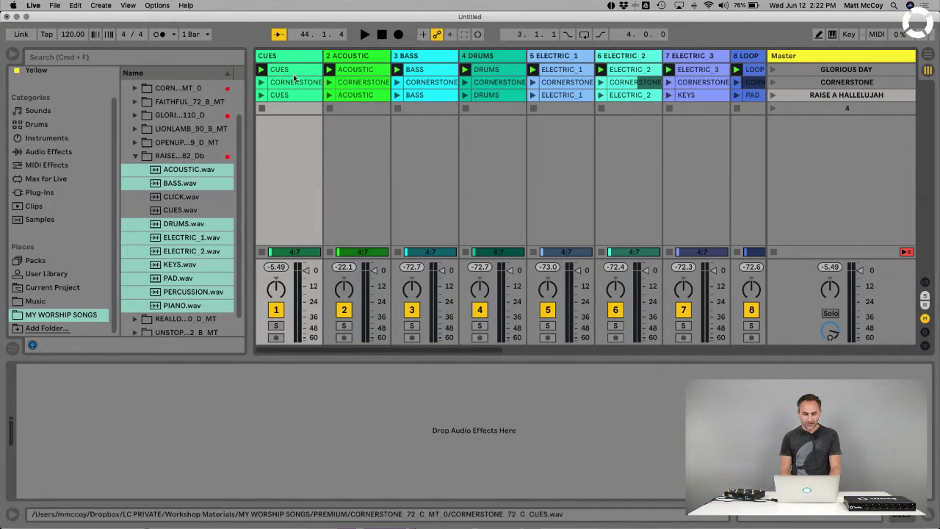
# Colour all clips in the GLORIOUS DAY row and the scene itself light orange.
pyautogui.hscroll(5, 514, 184)
pyautogui.hscroll(4, 683, 82)
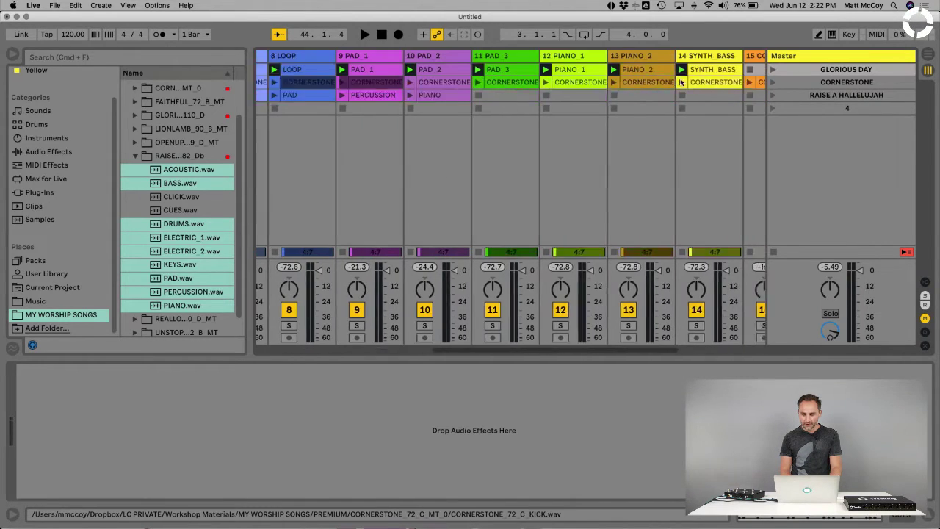
pyautogui.click(687, 71)
pyautogui.rightClick(687, 70)
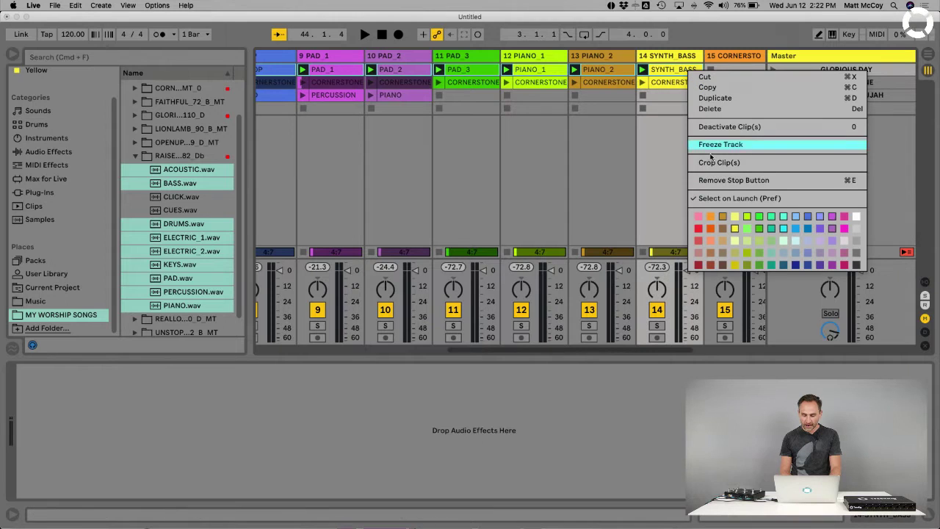
pyautogui.click(710, 241)
pyautogui.click(808, 70)
pyautogui.rightClick(807, 70)
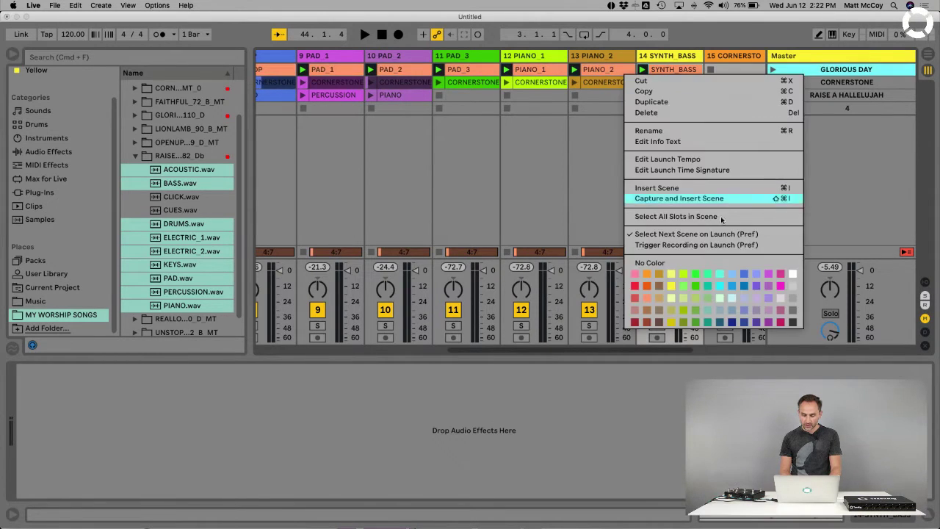
pyautogui.click(647, 298)
# Colour all clips in the CORNERSTONE row and the scene itself plum purple.
pyautogui.hscroll(-10, 496, 127)
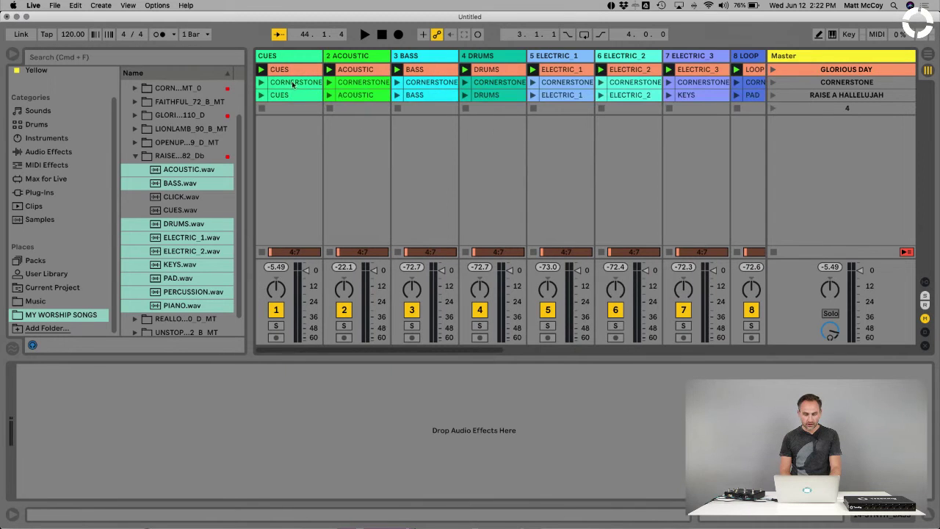
pyautogui.hscroll(2, 418, 89)
pyautogui.hscroll(10, 417, 90)
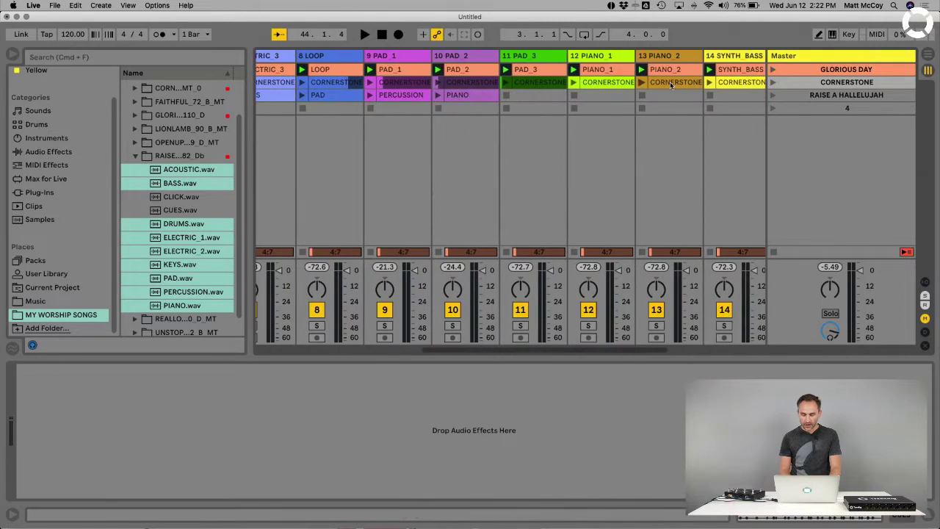
pyautogui.rightClick(688, 83)
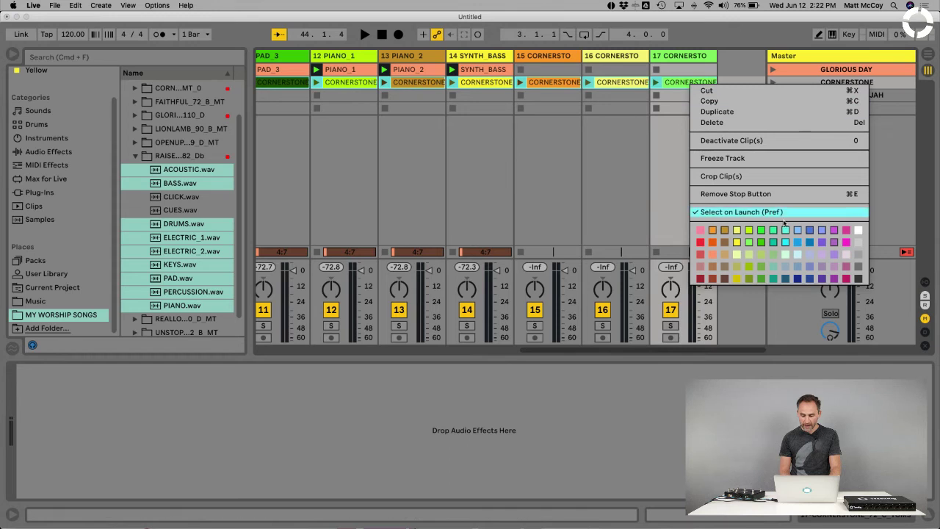
pyautogui.click(848, 267)
pyautogui.click(831, 83)
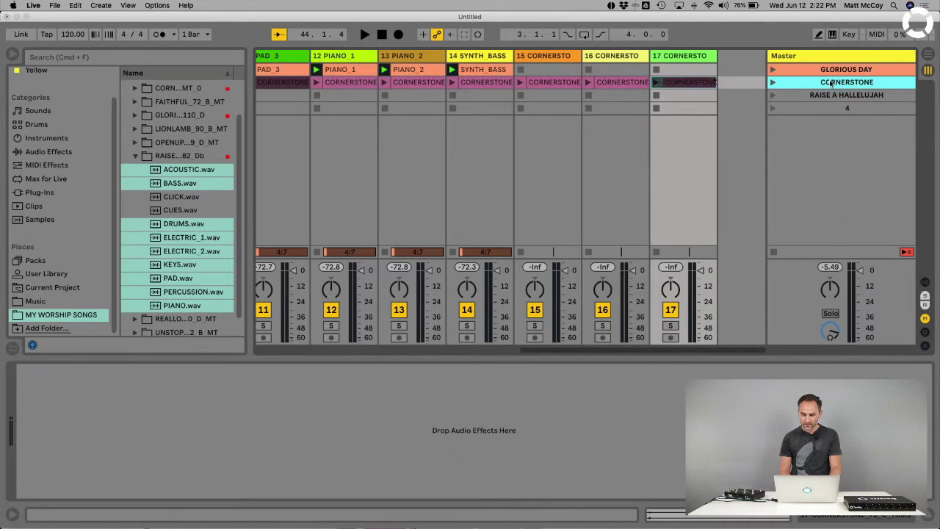
pyautogui.rightClick(831, 83)
pyautogui.click(806, 321)
# Colour all clips in the RAISE A HALLELUJAH row and the scene itself yellow.
pyautogui.hscroll(-10, 578, 223)
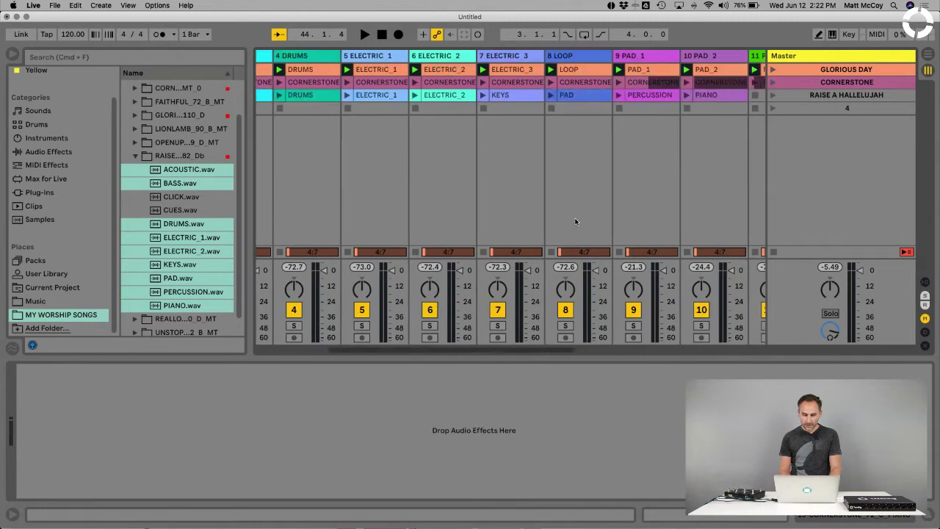
pyautogui.hscroll(4, 617, 105)
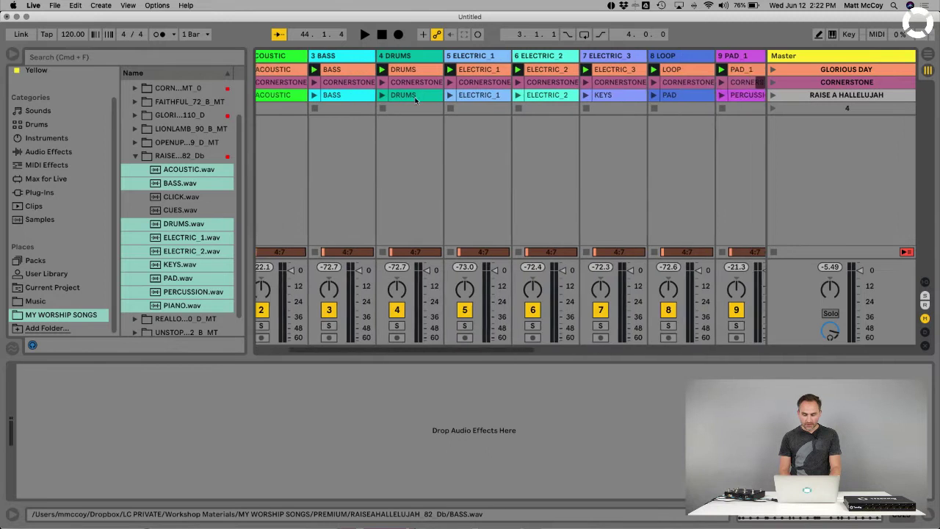
pyautogui.hscroll(2, 617, 104)
pyautogui.click(677, 96)
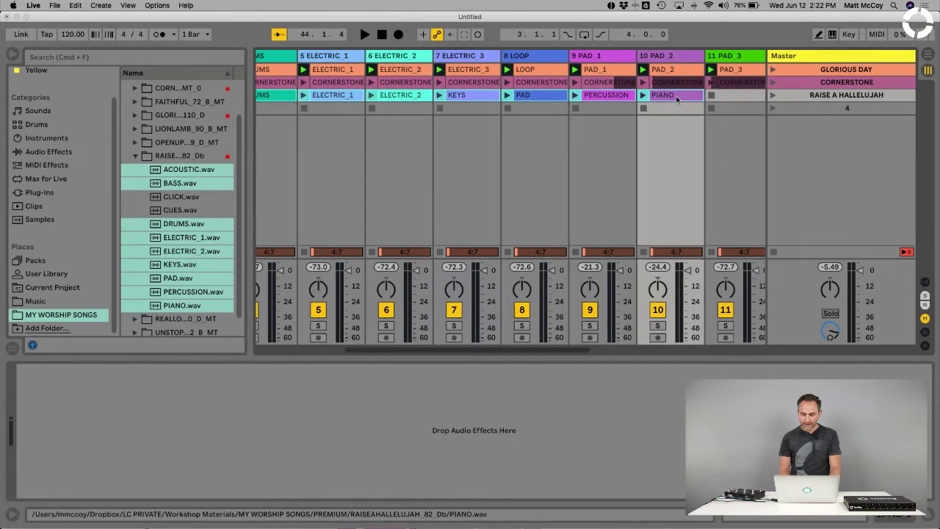
pyautogui.rightClick(677, 96)
pyautogui.click(725, 257)
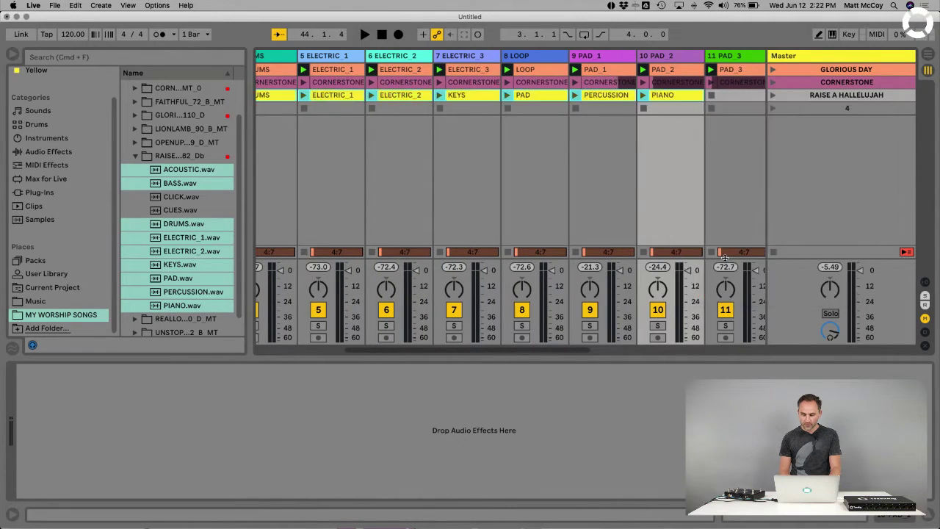
pyautogui.click(804, 95)
pyautogui.rightClick(805, 96)
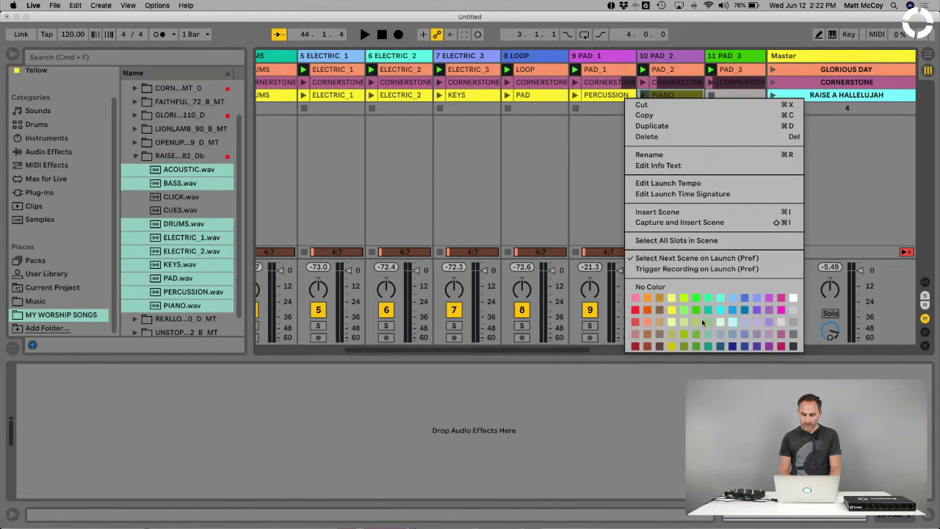
pyautogui.click(671, 311)
# Change the colour of all audio tracks and the Master track to white.
pyautogui.click(538, 226)
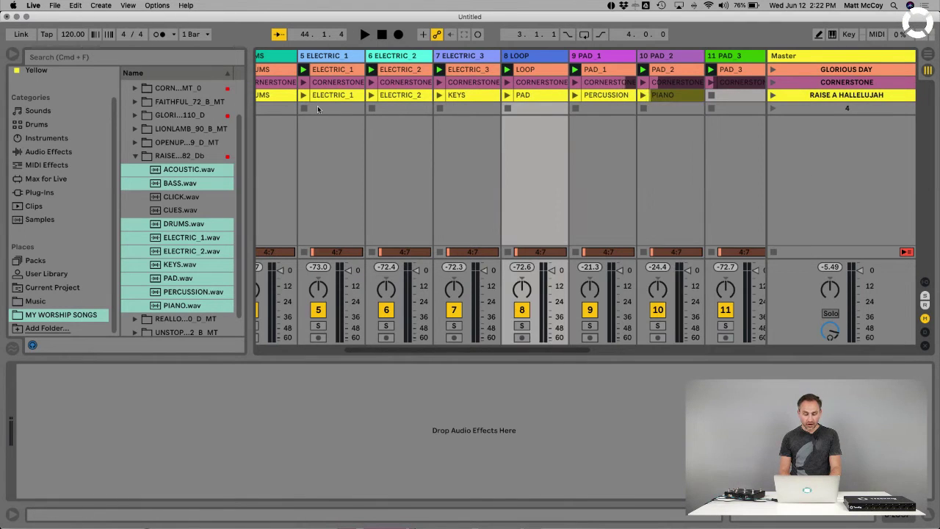
pyautogui.hscroll(-3, 318, 108)
pyautogui.hscroll(10, 472, 67)
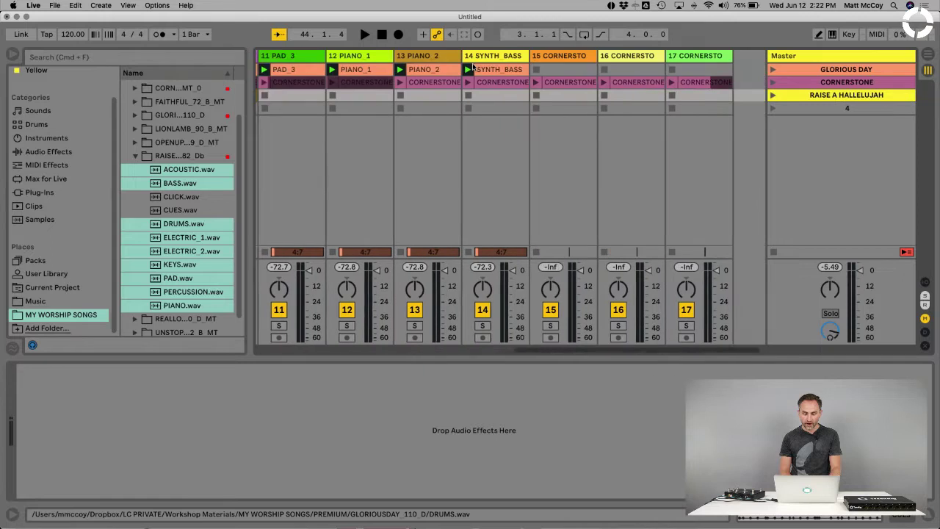
pyautogui.keyDown('shift'); pyautogui.click(472, 66); pyautogui.keyUp('shift')
pyautogui.keyDown('shift'); pyautogui.click(696, 62); pyautogui.keyUp('shift')
pyautogui.rightClick(696, 61)
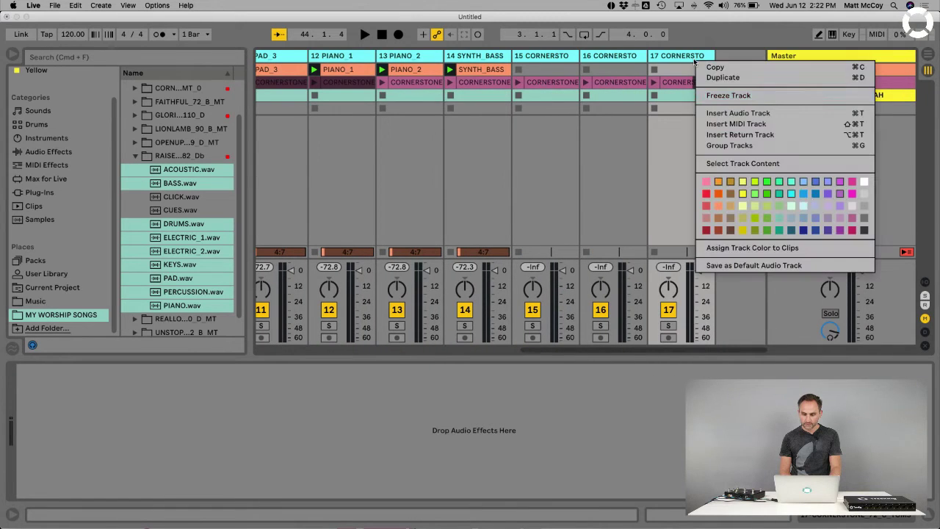
pyautogui.click(864, 181)
pyautogui.rightClick(789, 59)
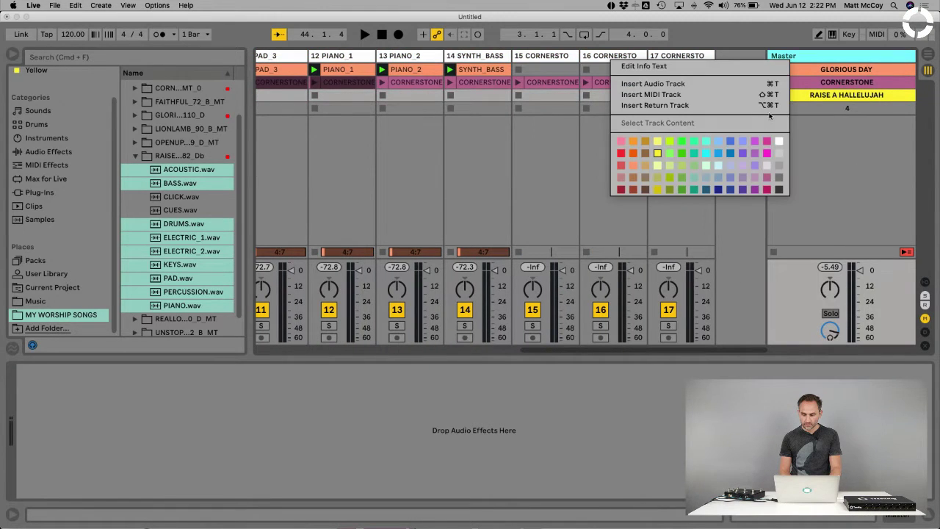
pyautogui.click(574, 162)
pyautogui.hscroll(-10, 574, 163)
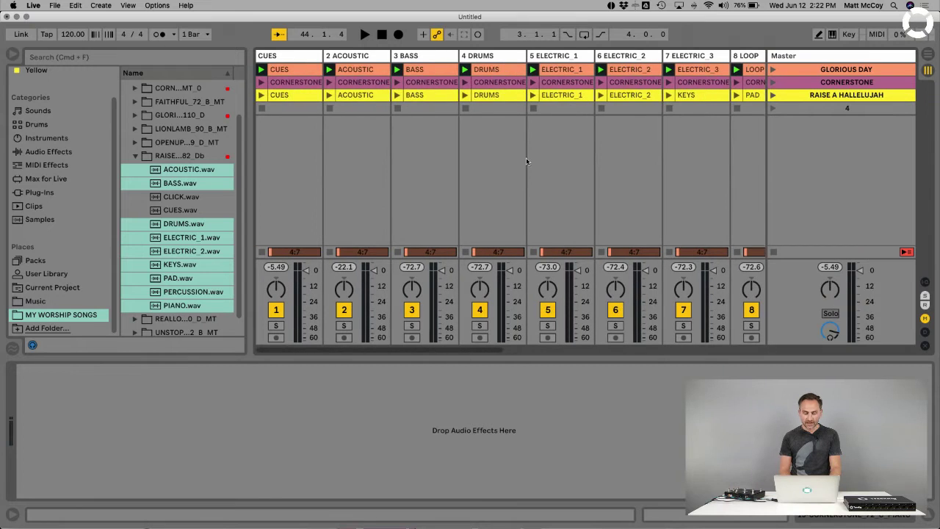
pyautogui.click(480, 161)
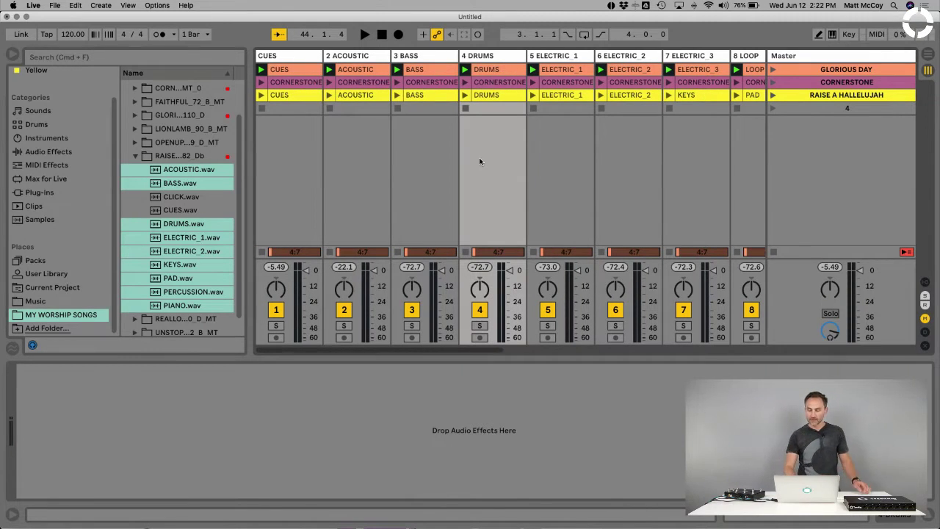
# Play the RAISE A HALLELUJAH scene, jumping ahead to bars 60 and 93, and stop playback.
pyautogui.click(773, 95)
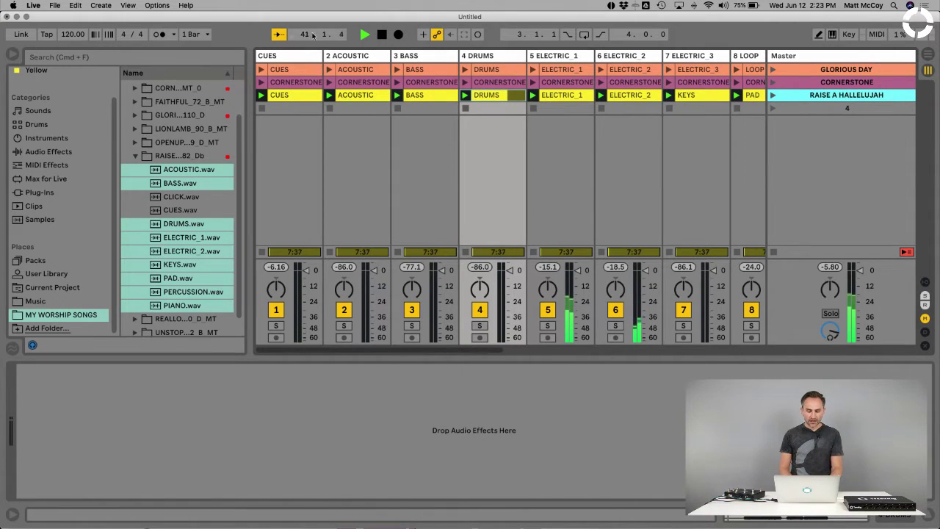
pyautogui.write('60')
pyautogui.press('Return')
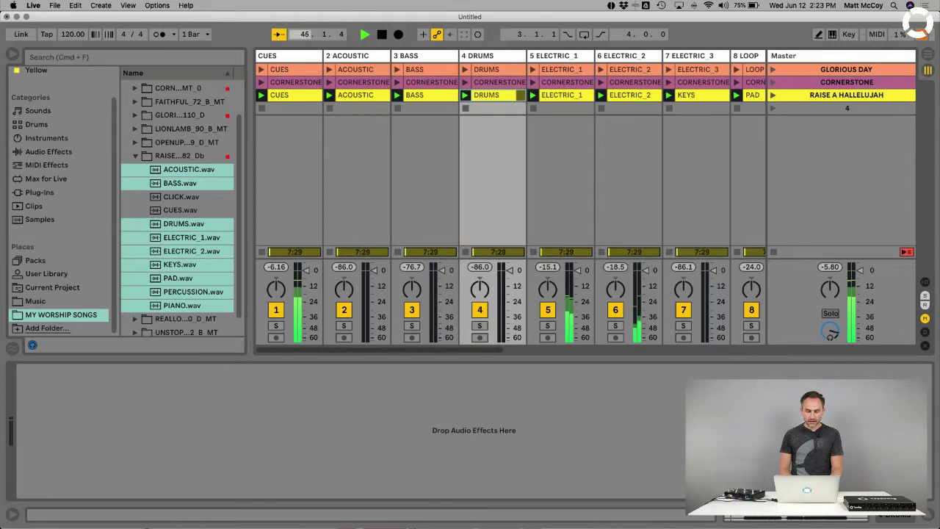
pyautogui.write('93')
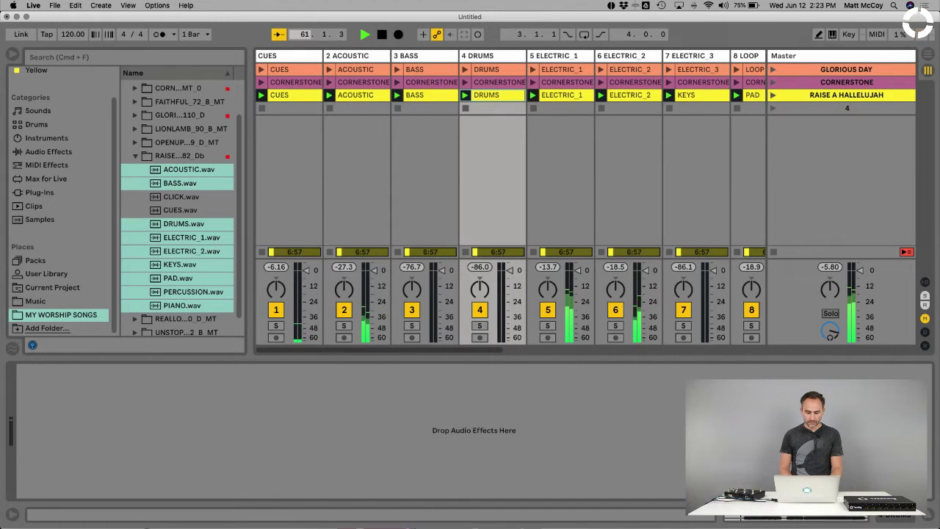
pyautogui.press('Return')
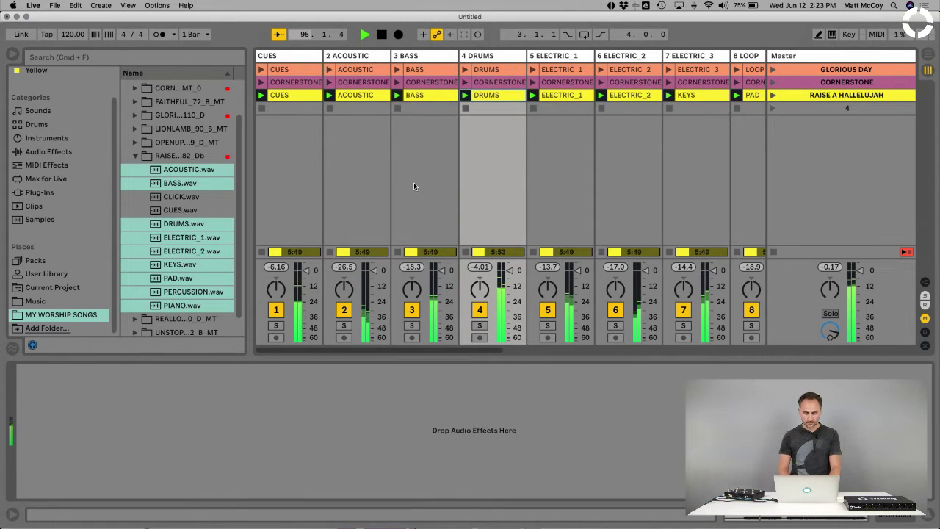
pyautogui.press('space')
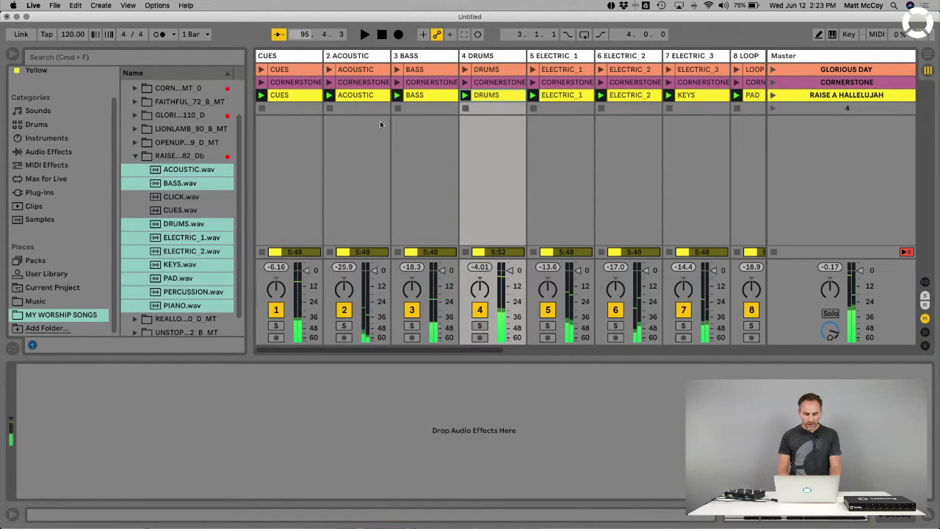
# Load CUES.wav from the THISISAMAZINGGRACE_98_Bb_MT copy folder in MASTERS into the fourth slot of the CUES track.
pyautogui.click(361, 100)
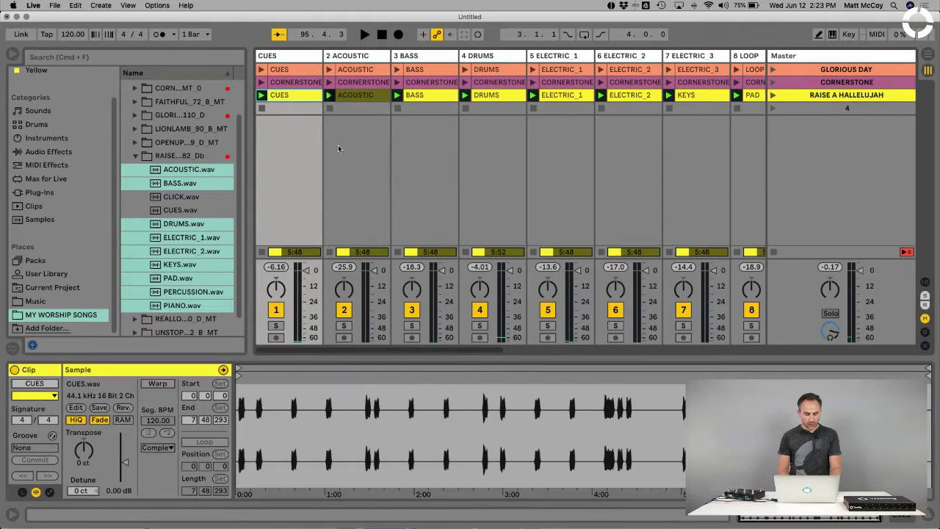
pyautogui.click(135, 156)
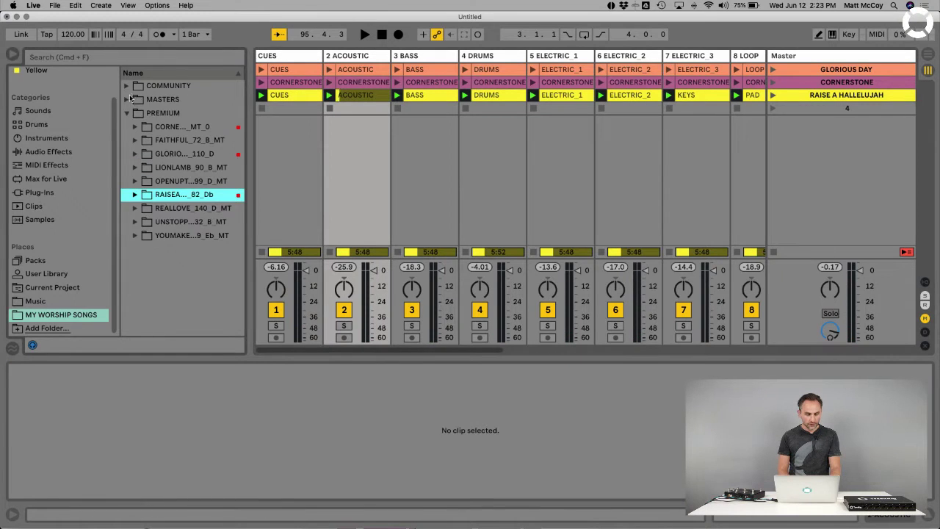
pyautogui.click(129, 99)
pyautogui.click(135, 235)
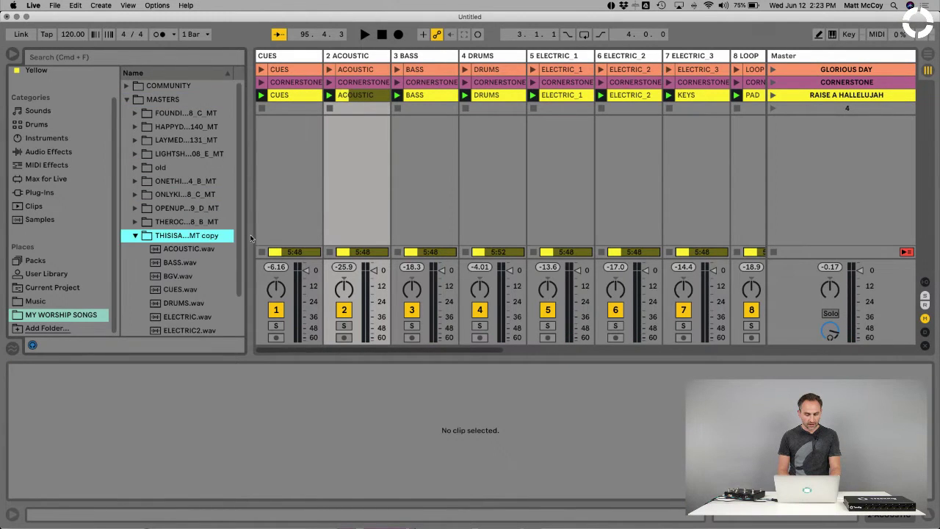
pyautogui.moveTo(248, 235); pyautogui.dragTo(320, 231)
pyautogui.scroll(-3, 205, 231)
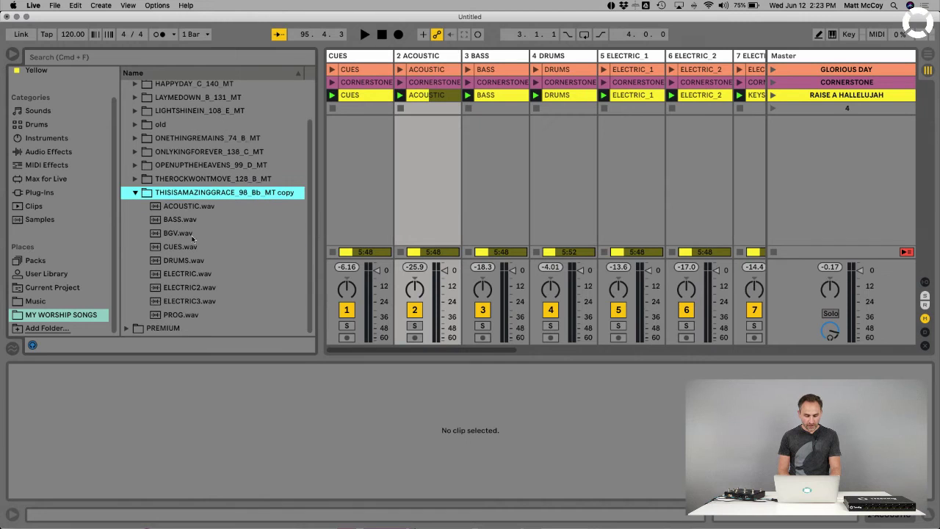
pyautogui.click(180, 247)
pyautogui.moveTo(320, 195); pyautogui.dragTo(358, 110)
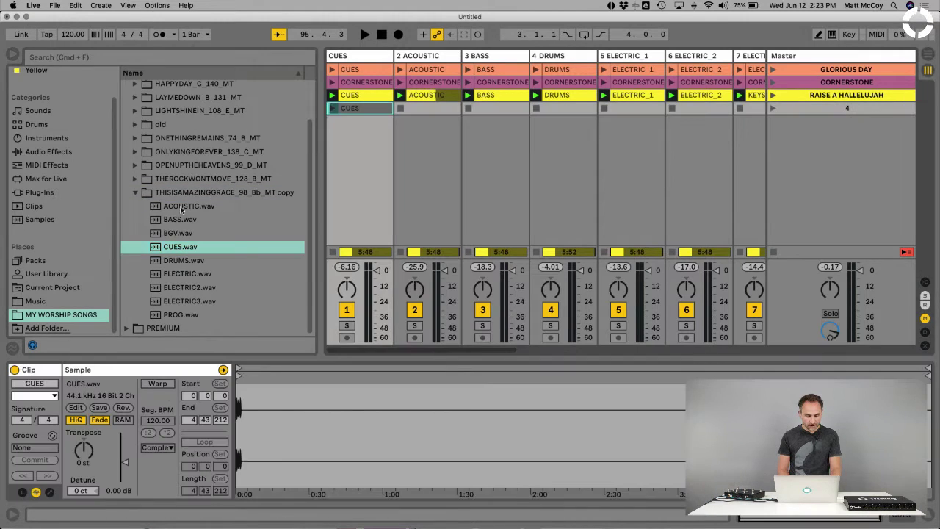
# Place the folder's remaining stems on separate tracks in the fourth row, starting at ACOUSTIC, and name the scene THIS IS AMAZING GRACE.
pyautogui.click(182, 208)
pyautogui.keyDown('shift'); pyautogui.click(179, 314); pyautogui.keyUp('shift')
pyautogui.keyDown('super'); pyautogui.click(180, 249); pyautogui.keyUp('super')
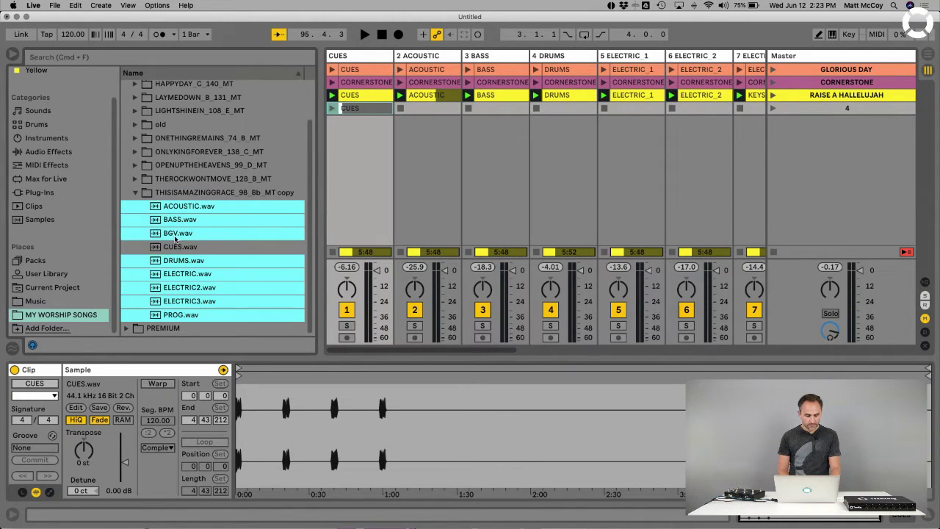
pyautogui.moveTo(176, 235); pyautogui.dragTo(413, 110)
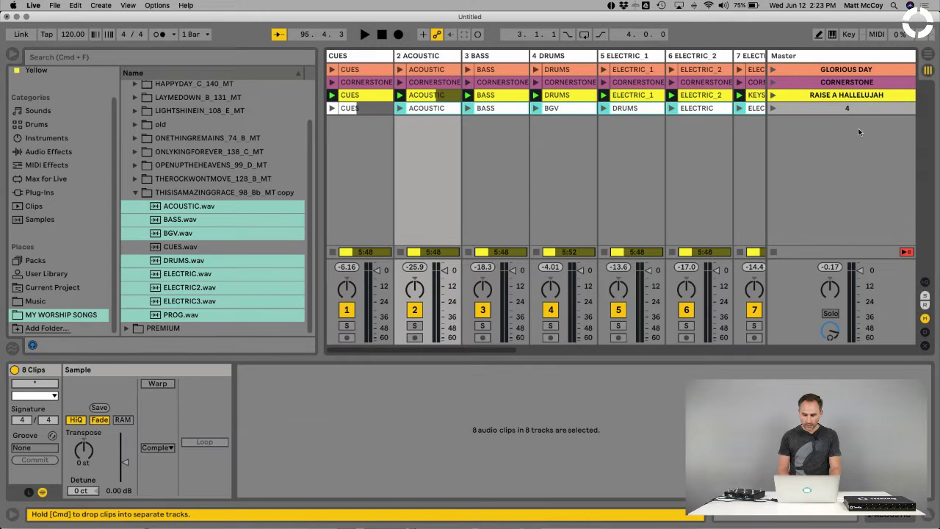
pyautogui.click(852, 109)
pyautogui.write('THIS IS AMAZING GRACE')
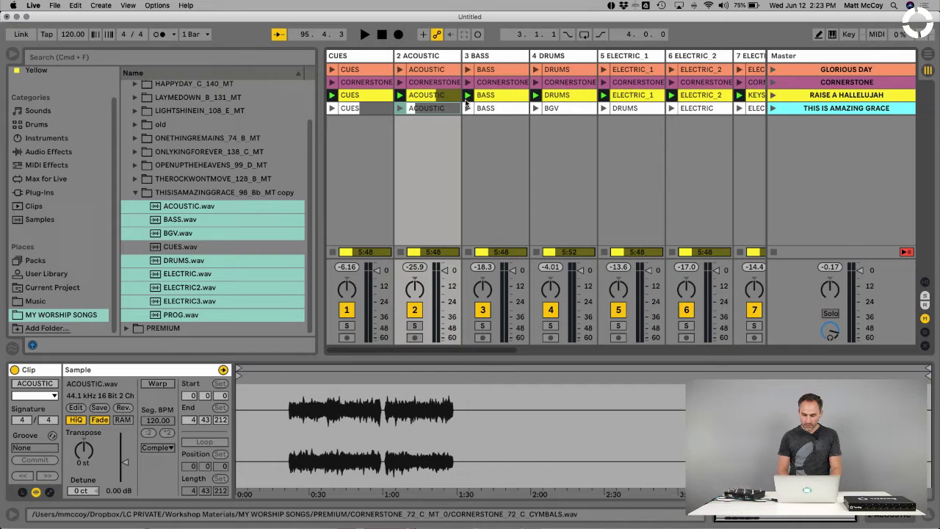
# Colour all clips in the THIS IS AMAZING GRACE row and the scene itself turquoise.
pyautogui.click(376, 110)
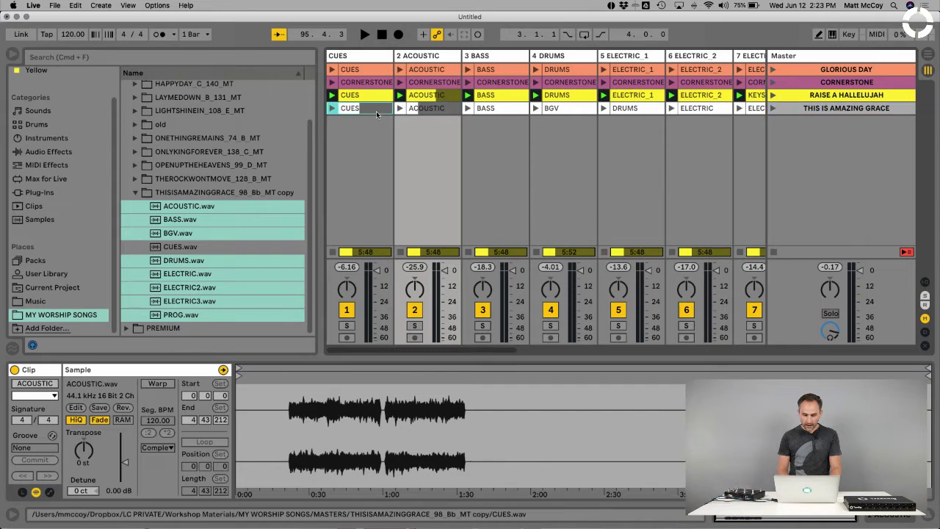
pyautogui.hscroll(8, 502, 144)
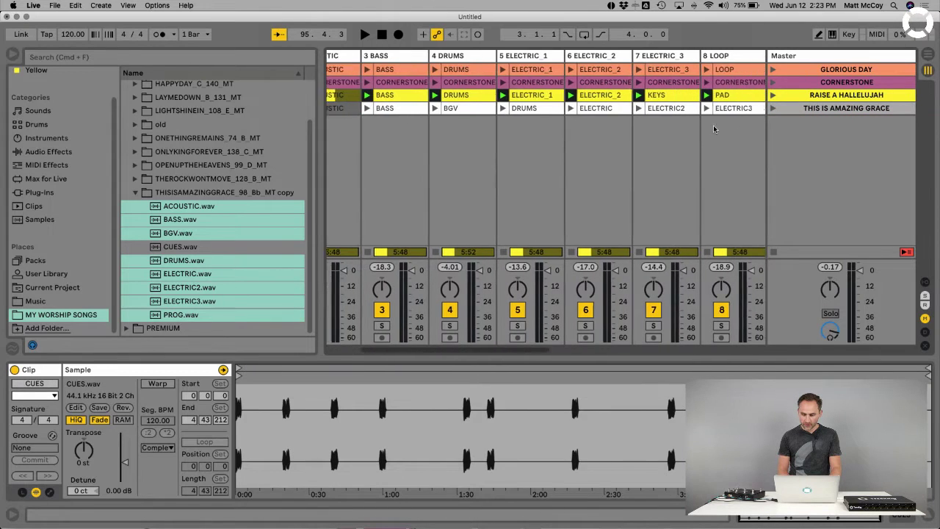
pyautogui.keyDown('shift'); pyautogui.click(672, 108); pyautogui.keyUp('shift')
pyautogui.rightClick(677, 111)
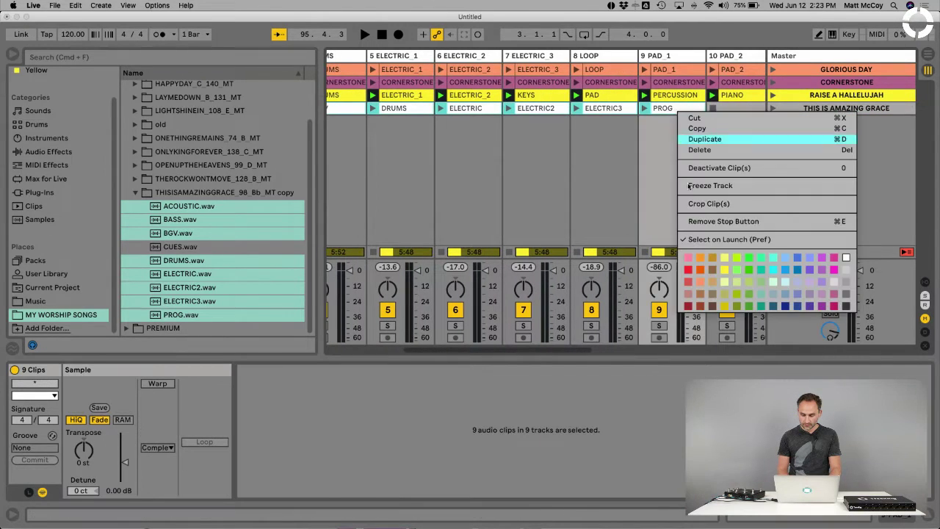
pyautogui.click(774, 258)
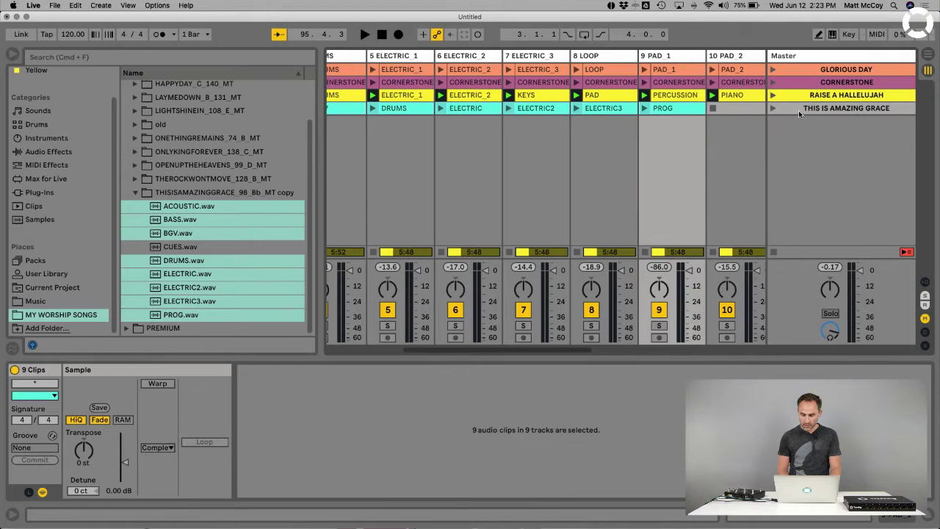
pyautogui.rightClick(798, 111)
pyautogui.click(714, 314)
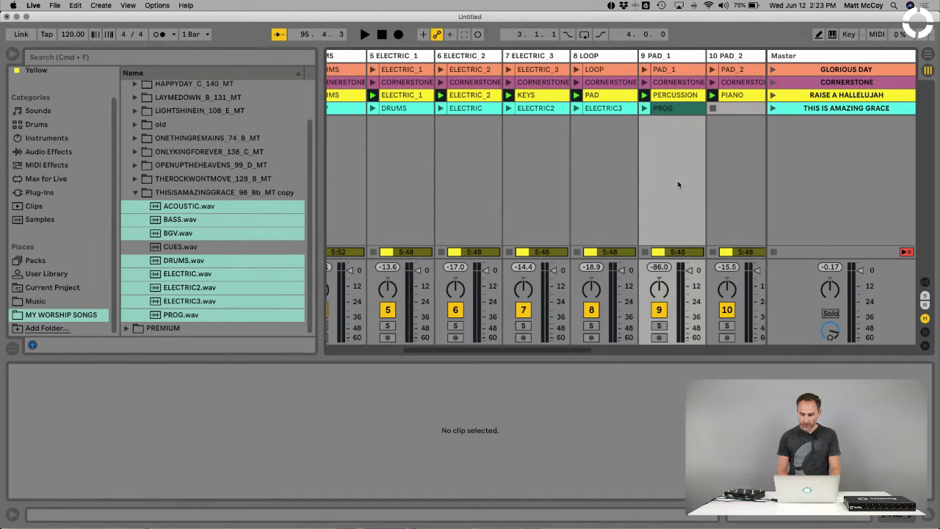
pyautogui.hscroll(-5, 675, 182)
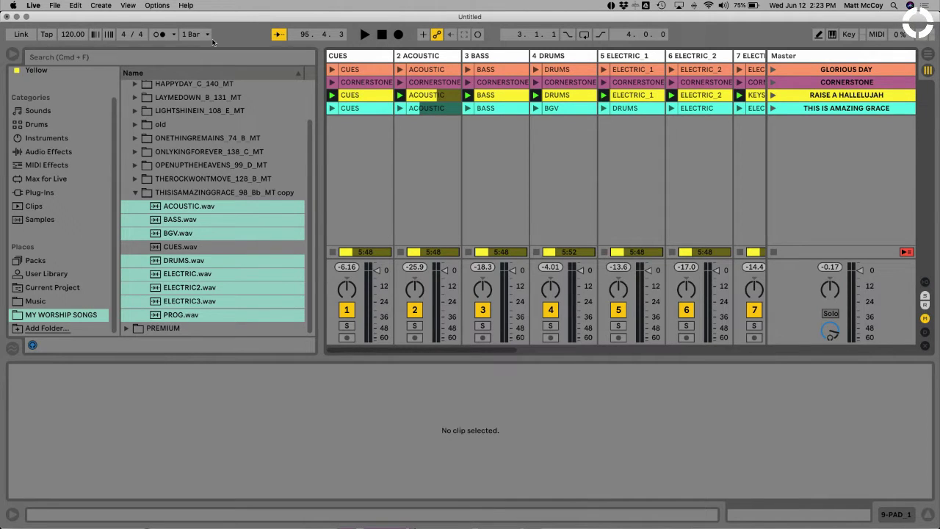
# Tap in a project tempo, enter 123 BPM instead, and raise it to 148 BPM.
pyautogui.click(48, 37)
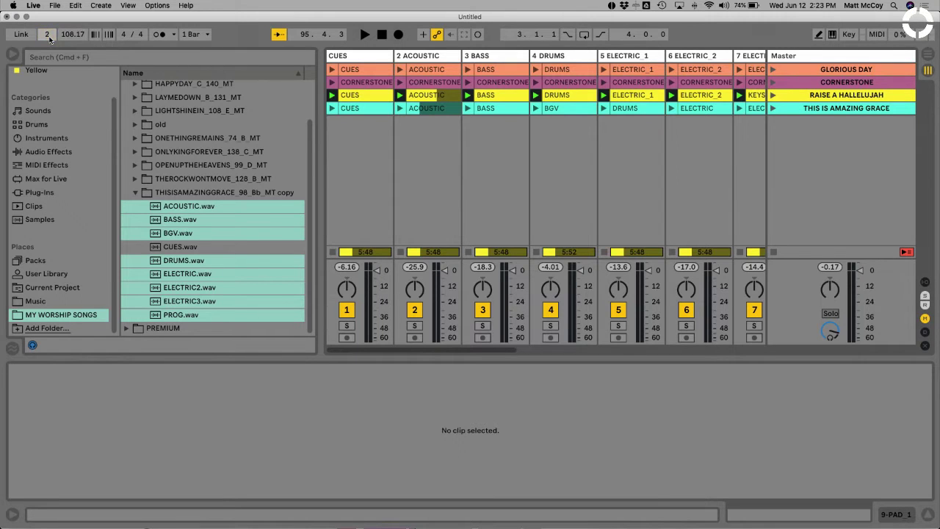
pyautogui.click(72, 36)
pyautogui.write('1')
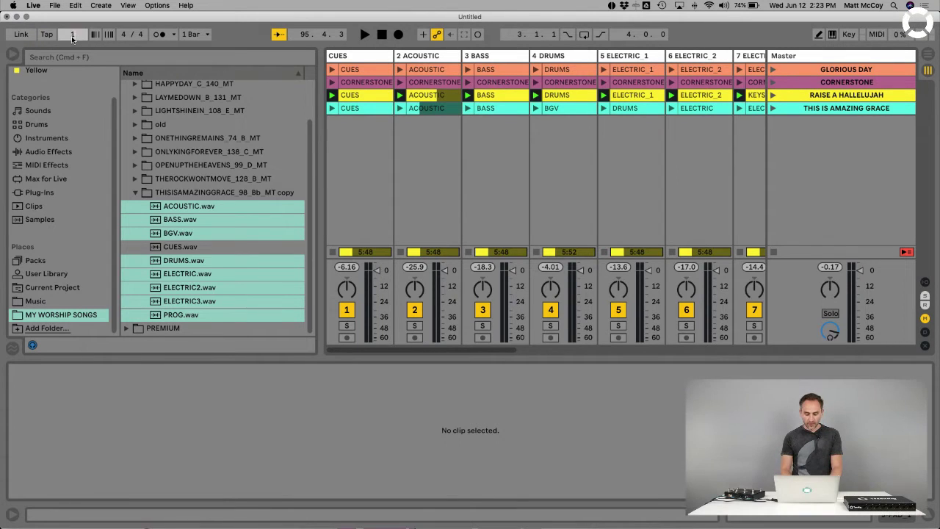
pyautogui.write('24')
pyautogui.press('Return')
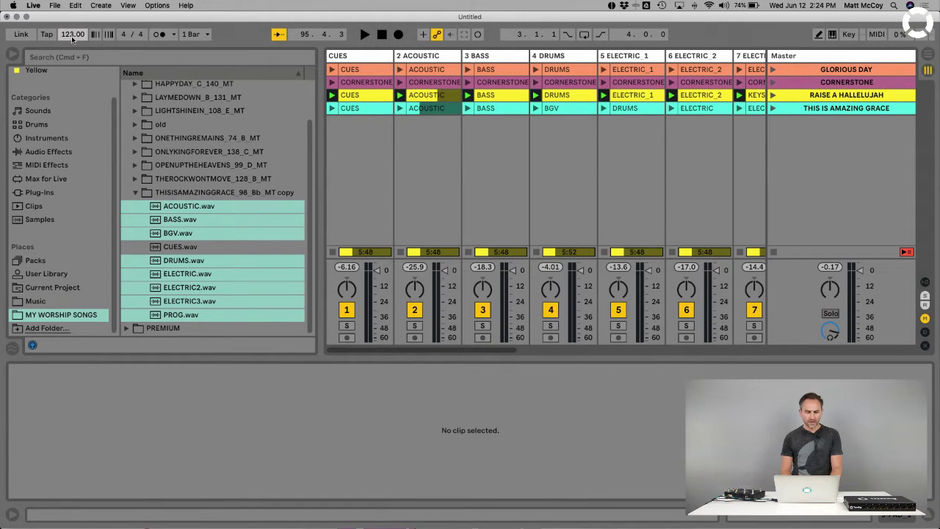
pyautogui.moveTo(73, 34); pyautogui.dragTo(73, 29)
# Turn on the metronome, play the THIS IS AMAZING GRACE scene against it, and stop playback.
pyautogui.click(159, 34)
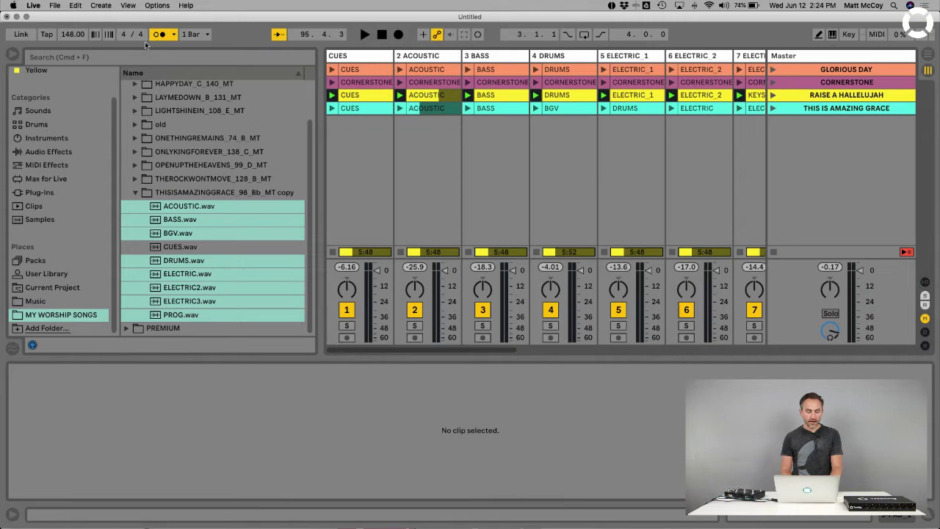
pyautogui.click(458, 138)
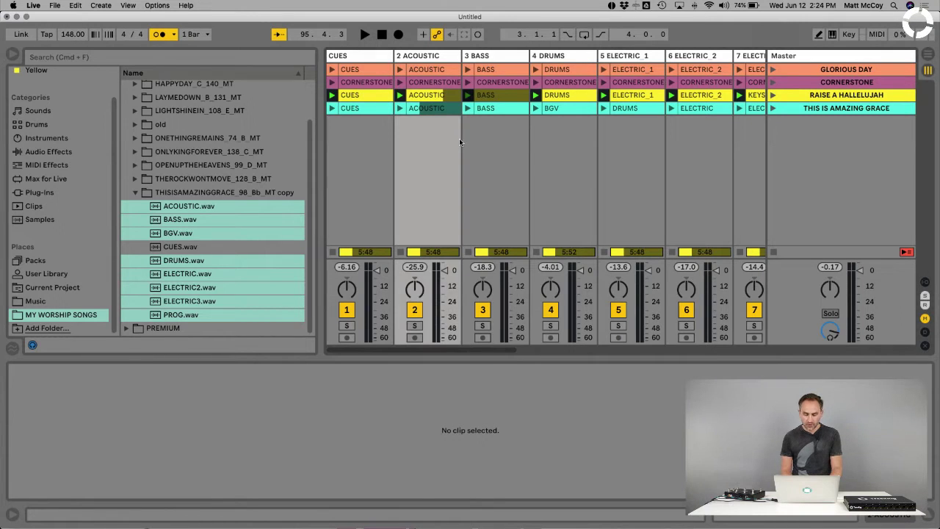
pyautogui.click(773, 109)
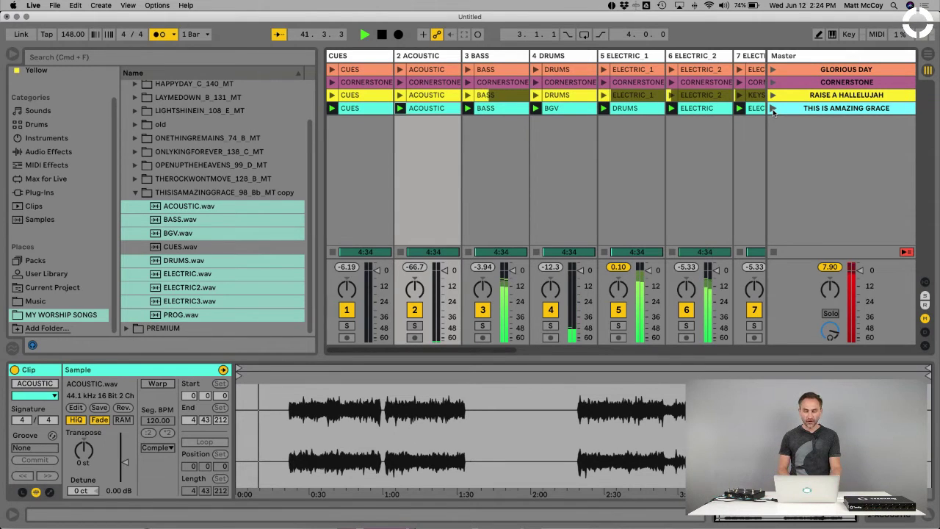
pyautogui.press('space')
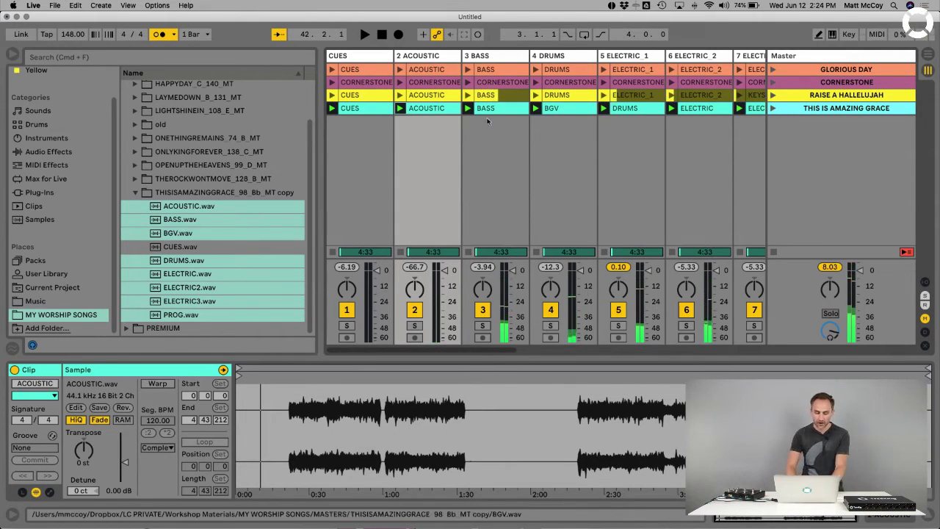
# Give the THIS IS AMAZING GRACE scene a launch tempo of 98 BPM, matching its song folder name.
pyautogui.moveTo(320, 143); pyautogui.dragTo(302, 141)
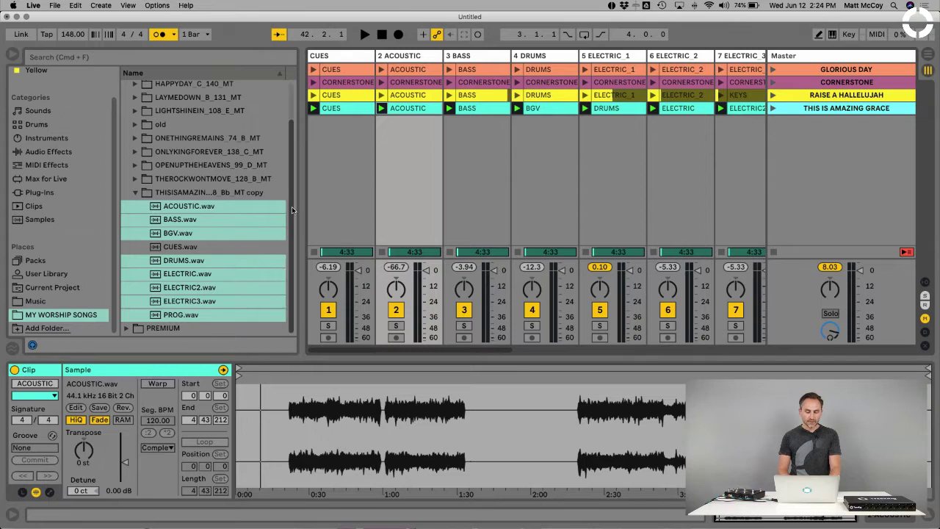
pyautogui.moveTo(291, 207); pyautogui.dragTo(321, 206)
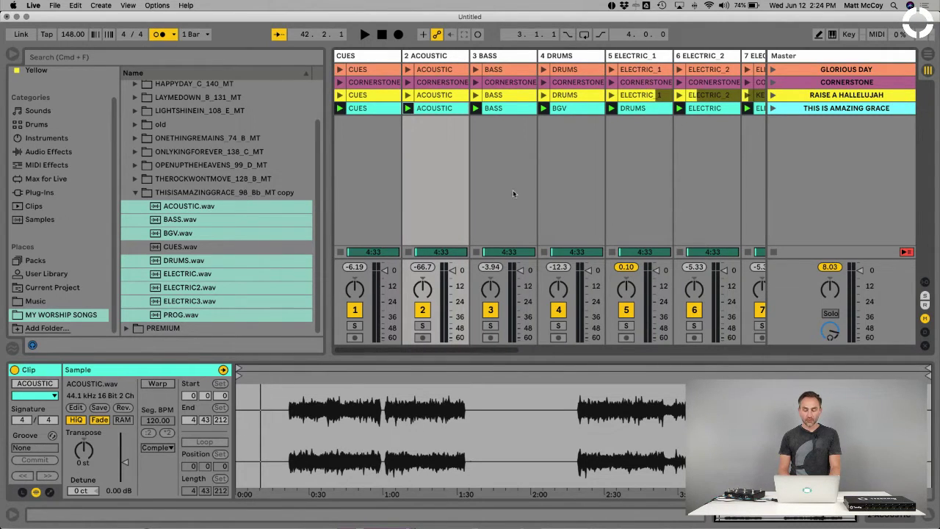
pyautogui.click(543, 193)
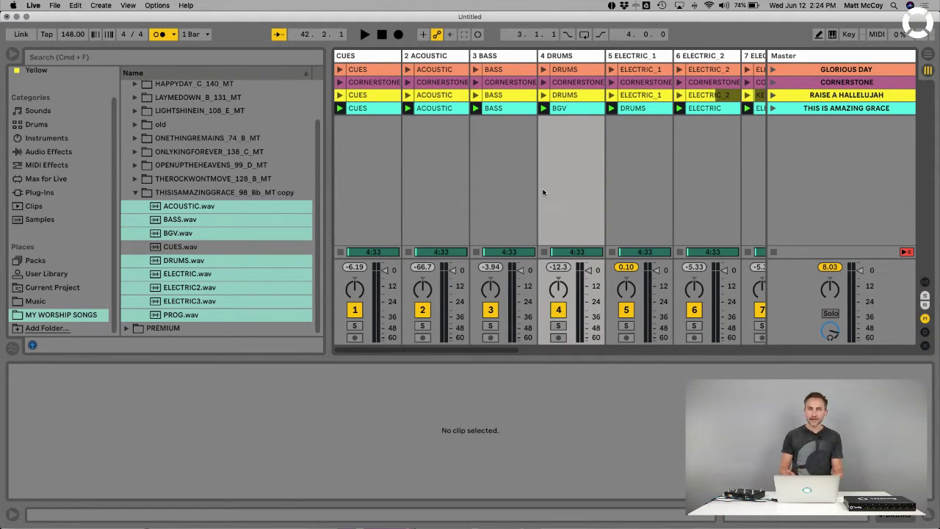
pyautogui.click(834, 111)
pyautogui.rightClick(843, 109)
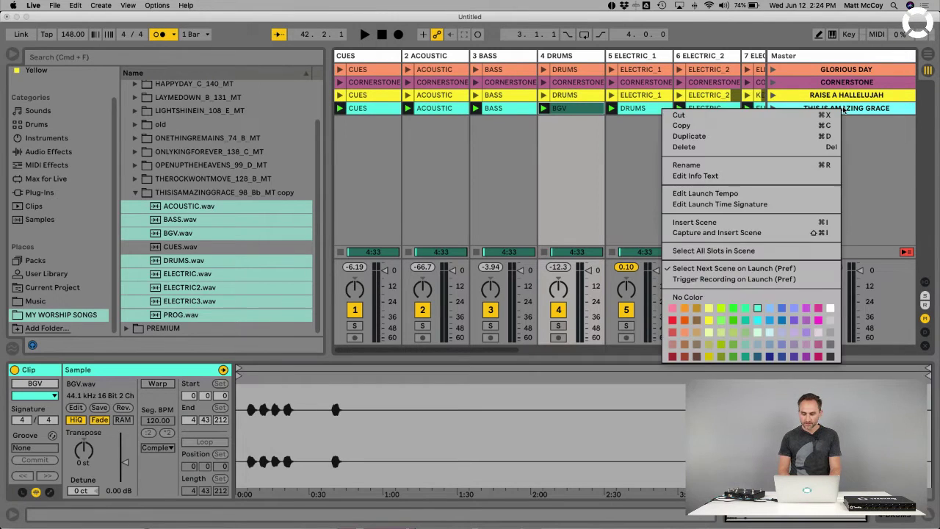
pyautogui.click(840, 111)
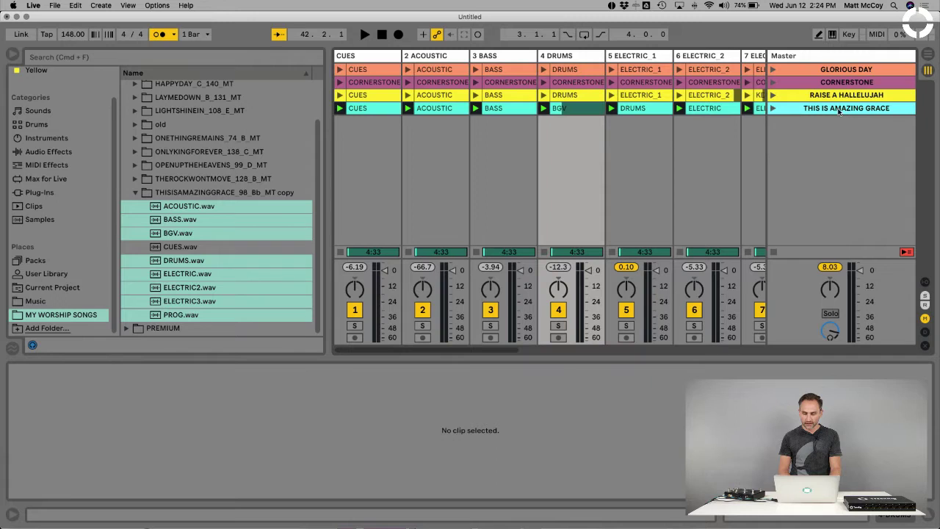
pyautogui.rightClick(840, 111)
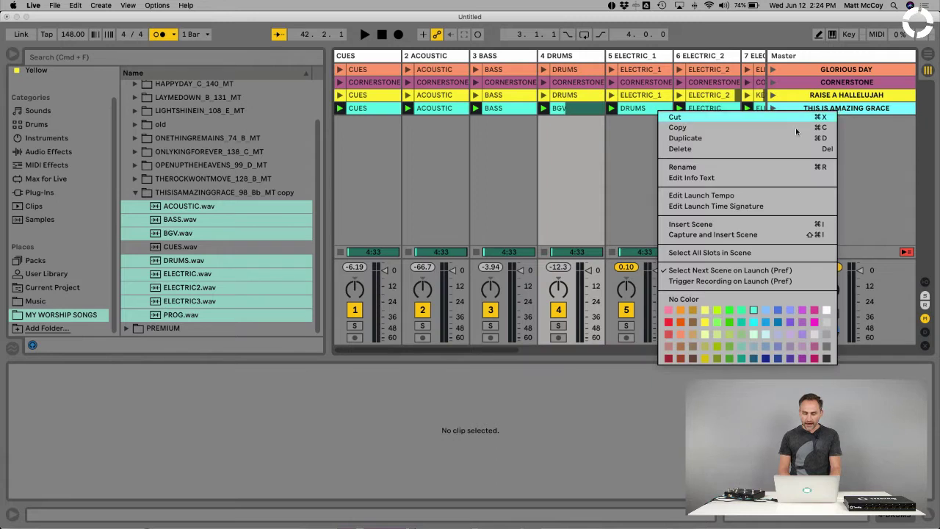
pyautogui.click(715, 196)
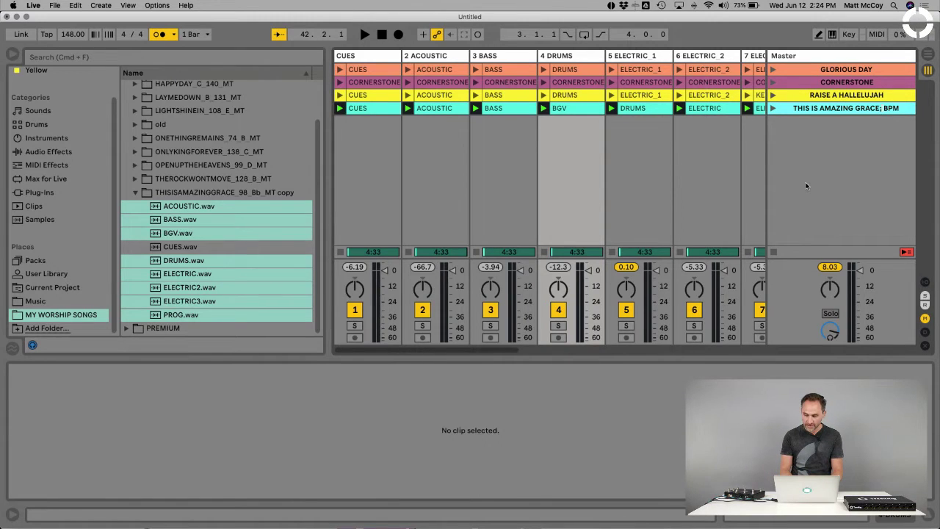
pyautogui.write('98')
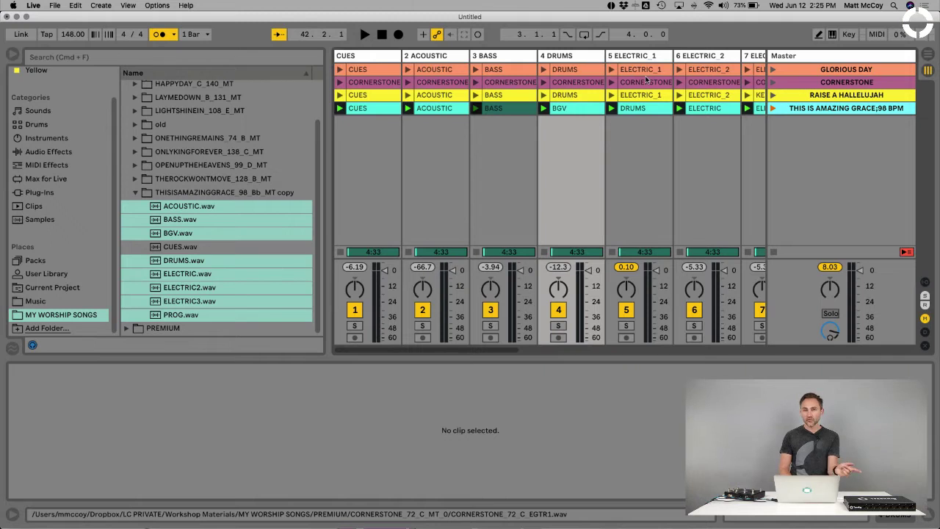
# Launch the THIS IS AMAZING GRACE scene at its 98 BPM tempo to check the metronome's sync, and stop playback.
pyautogui.click(773, 108)
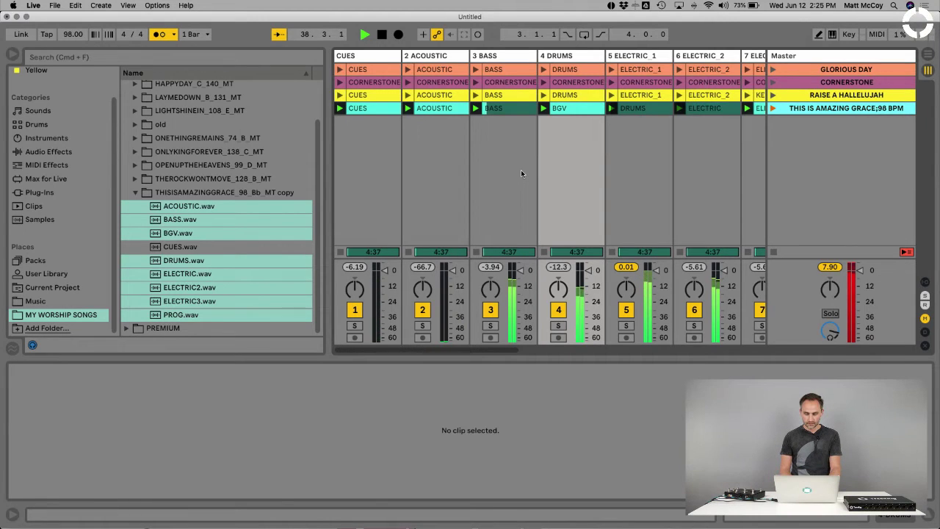
pyautogui.moveTo(328, 170); pyautogui.dragTo(226, 166)
pyautogui.click(295, 167)
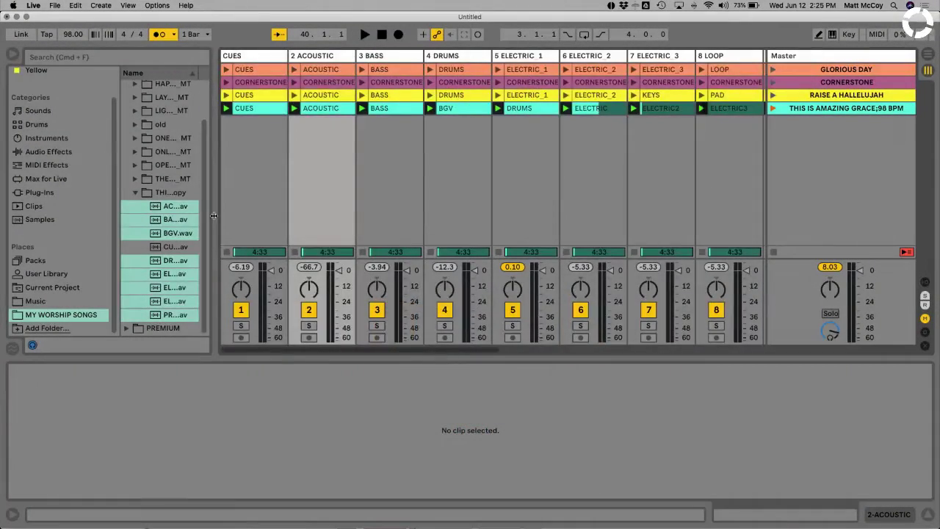
# Widen the browser and expand the PREMIUM song folder to read the tempo in the Glorious Day folder name.
pyautogui.moveTo(213, 215); pyautogui.dragTo(328, 213)
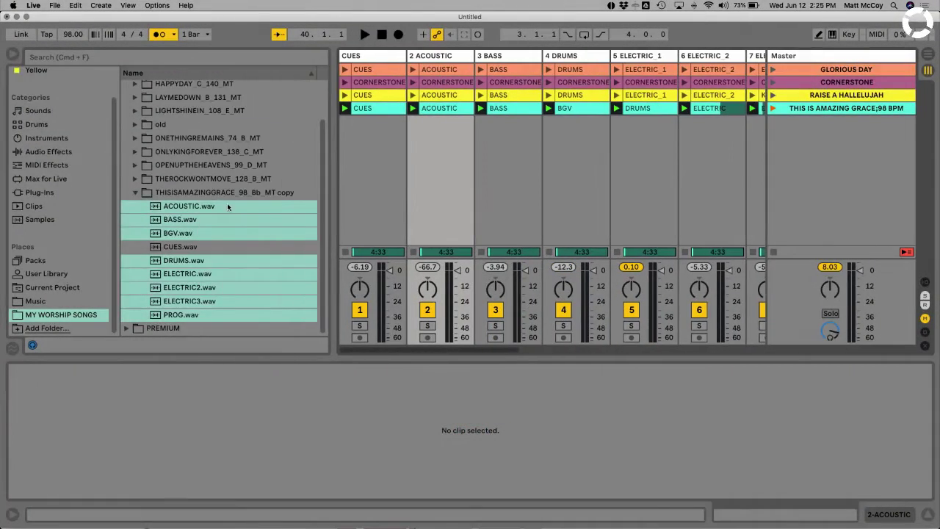
pyautogui.click(136, 193)
pyautogui.click(127, 99)
pyautogui.click(127, 113)
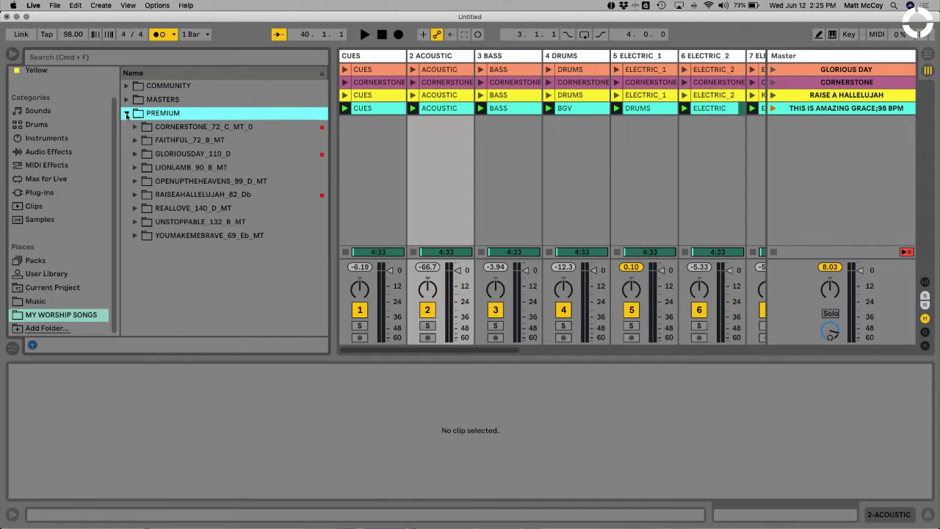
pyautogui.click(177, 154)
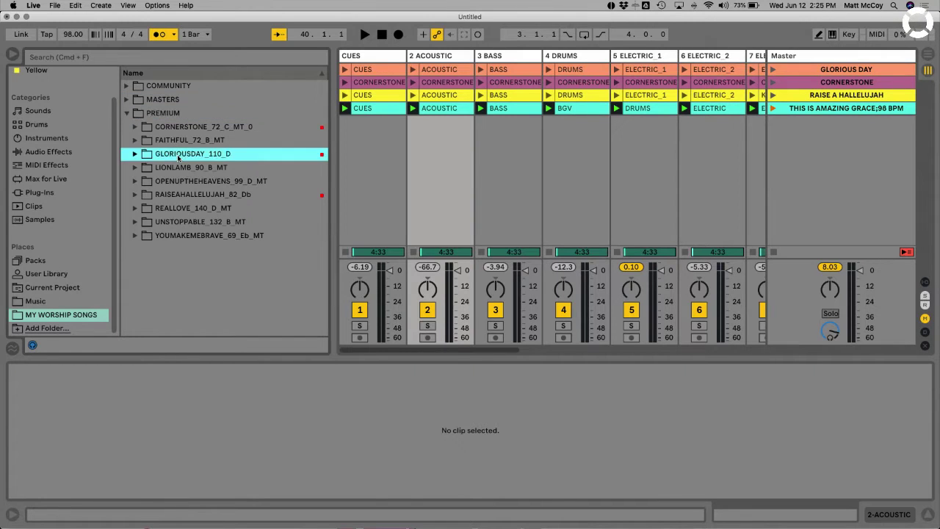
# Give the GLORIOUS DAY scene a launch tempo of 110 BPM.
pyautogui.click(526, 174)
pyautogui.rightClick(856, 68)
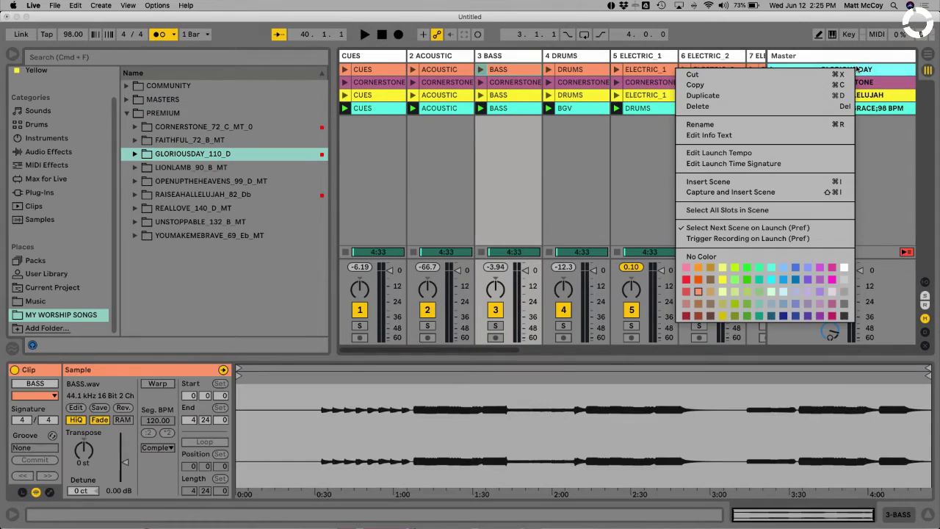
pyautogui.click(731, 156)
pyautogui.write('110 BPM')
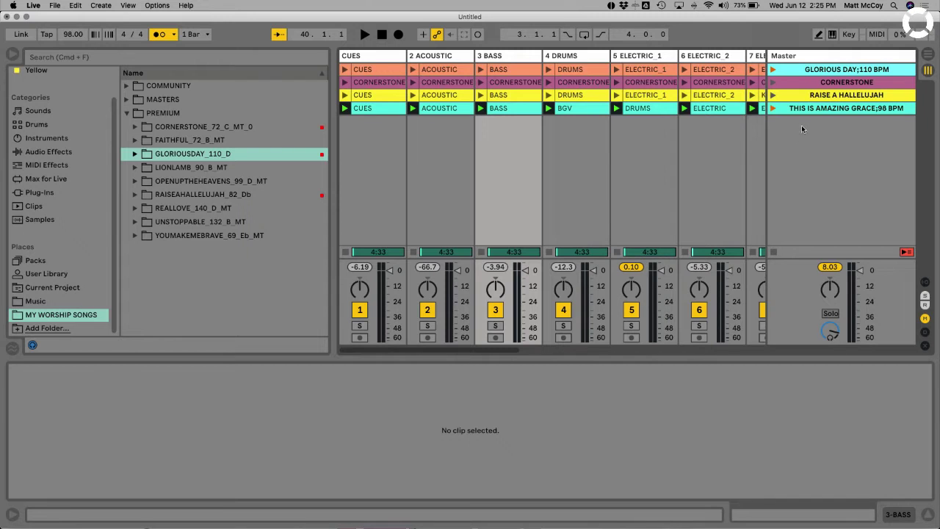
# Give the CORNERSTONE scene a launch tempo of 72 BPM.
pyautogui.rightClick(848, 84)
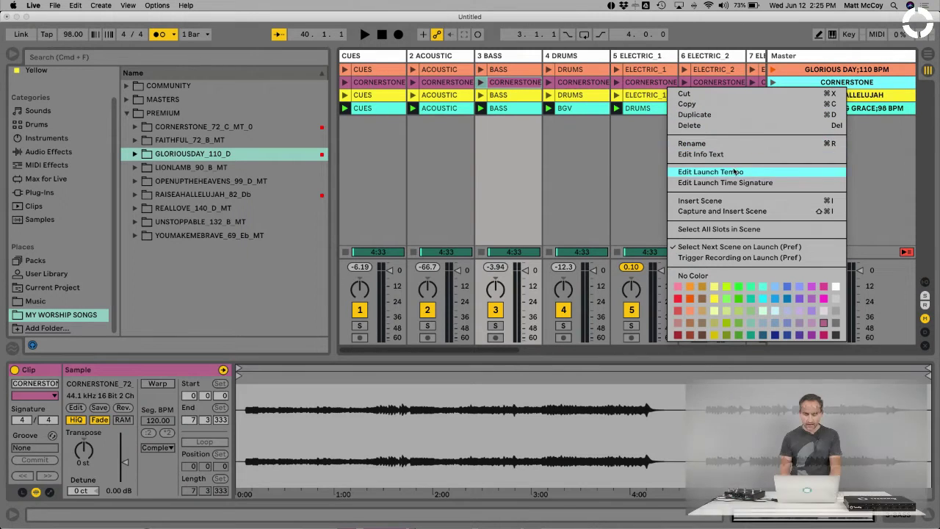
pyautogui.click(824, 173)
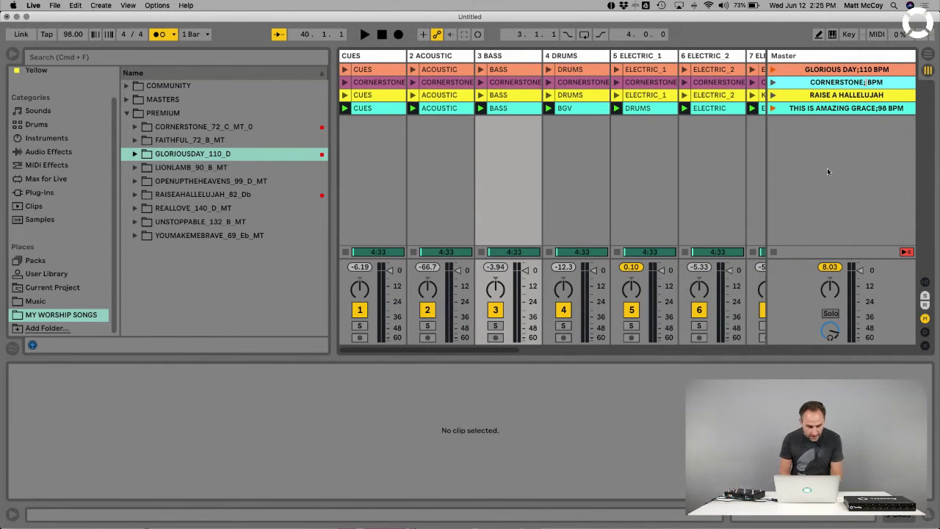
pyautogui.write('72')
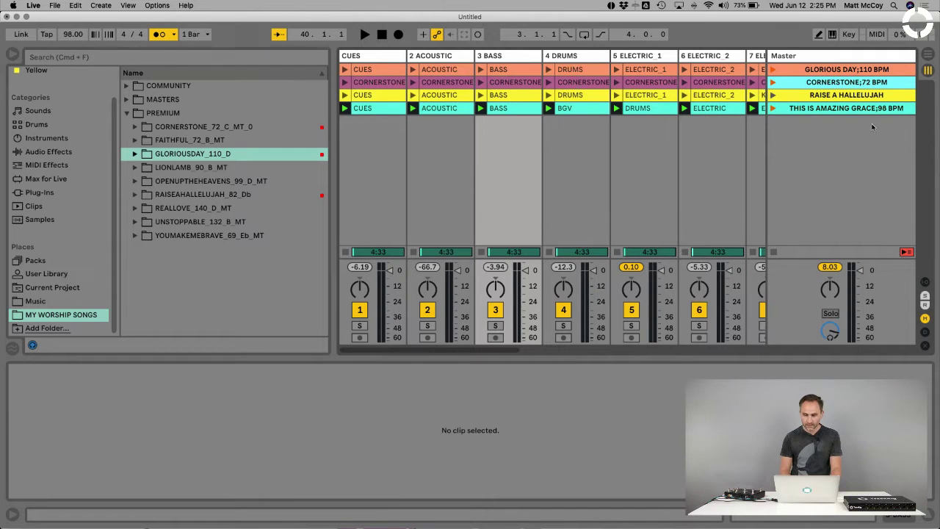
# Rename the RAISE A HALLELUJAH scene as "RAISE A HALLELUJAH; 82 BPM; 2/8" to set its launch tempo and time signature.
pyautogui.click(841, 96)
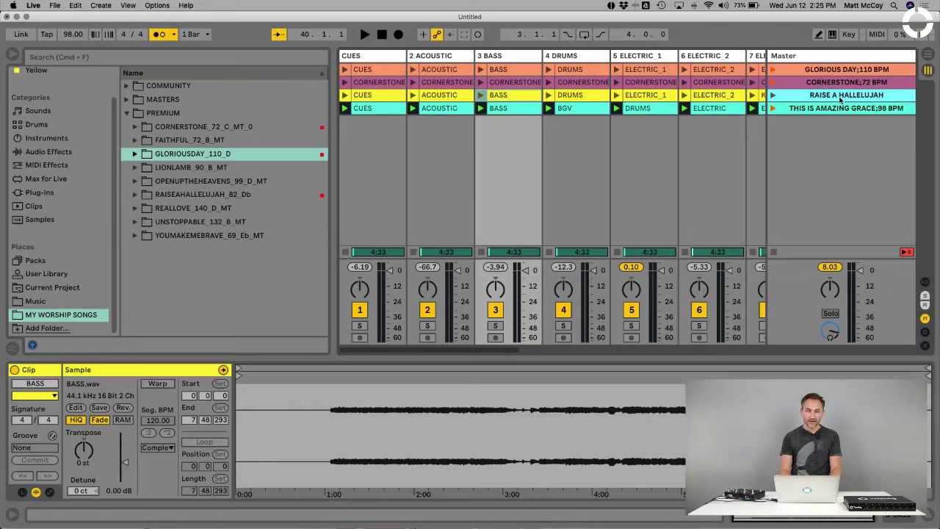
pyautogui.press('super+r')
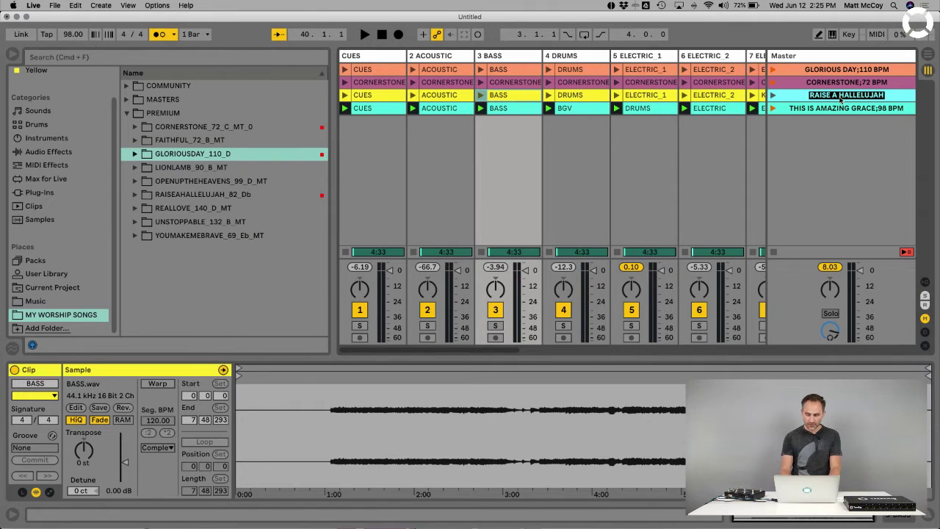
pyautogui.write('RAISE A HALLELUJ')
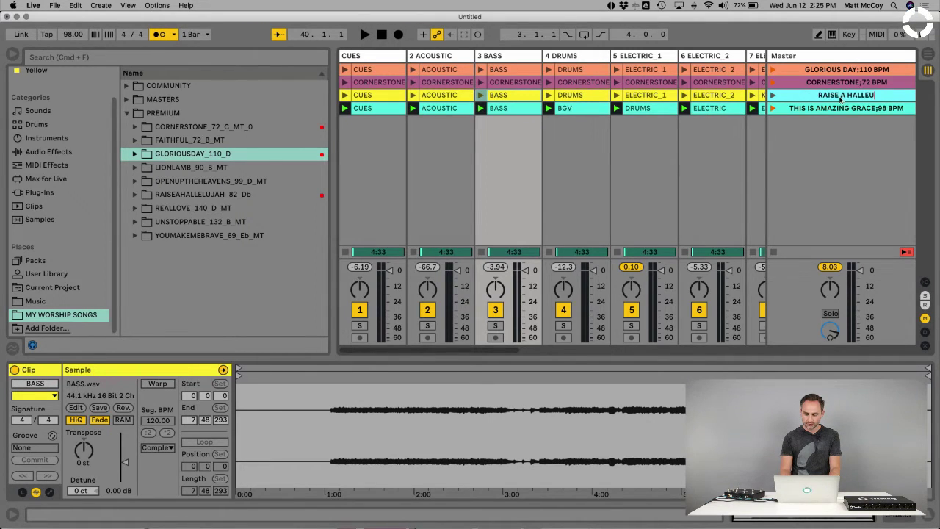
pyautogui.write('AH;')
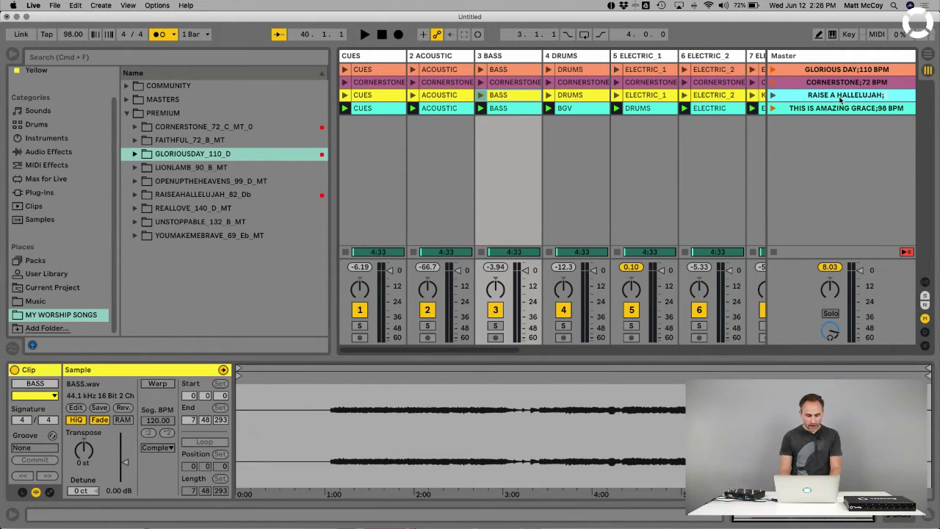
pyautogui.write('82 BPM')
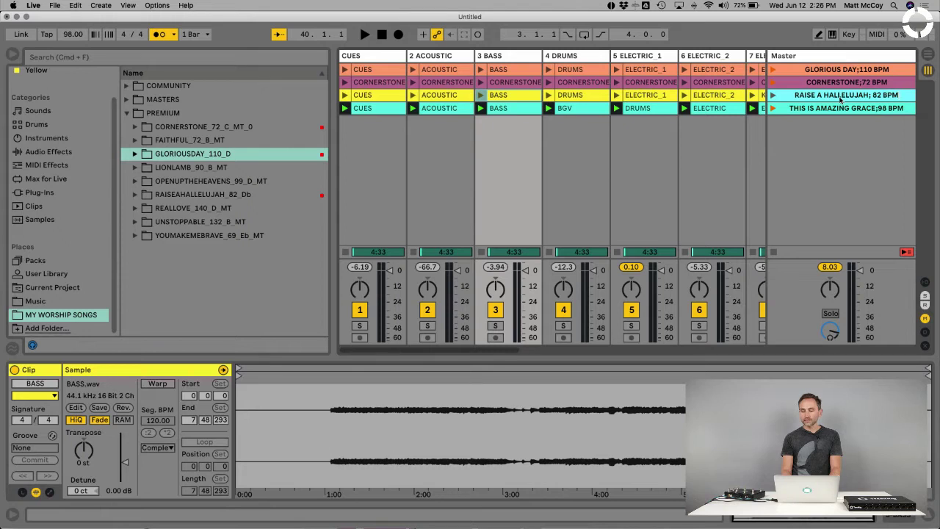
pyautogui.write(';')
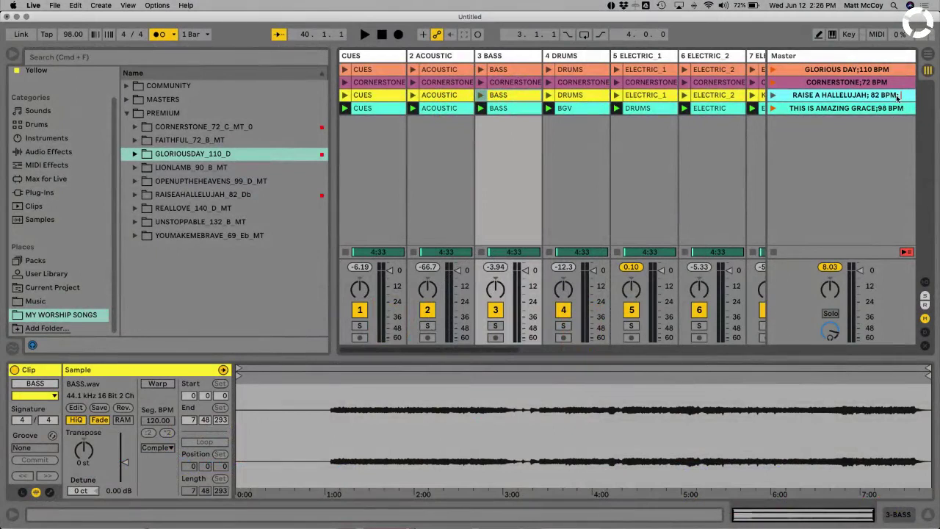
pyautogui.write('6/8')
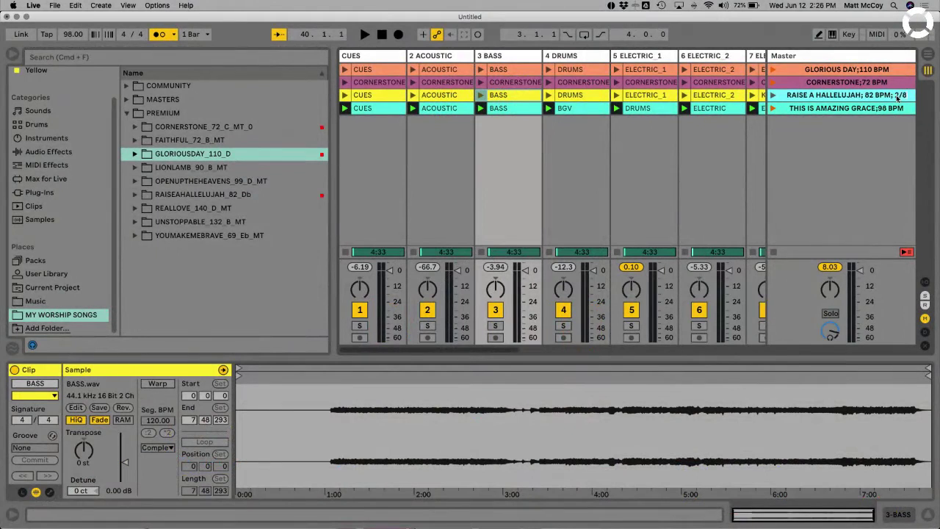
# Play the RAISE A HALLELUJAH scene, hide the browser to show more tracks, and stop playback.
pyautogui.click(773, 96)
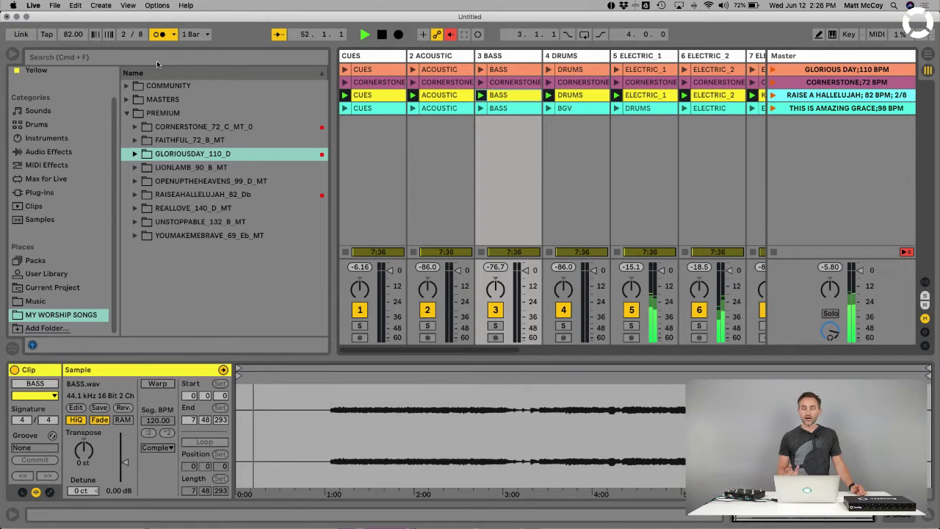
pyautogui.moveTo(334, 159); pyautogui.dragTo(230, 158)
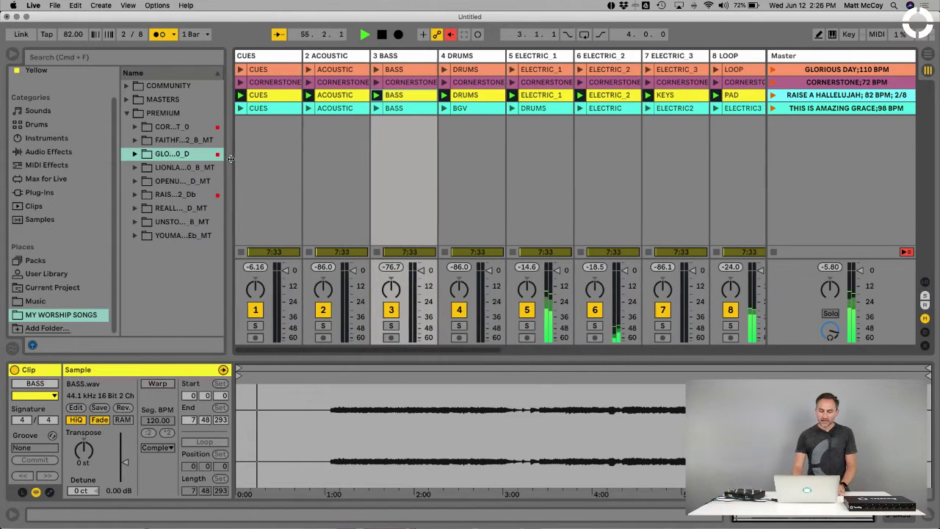
pyautogui.click(13, 56)
pyautogui.click(291, 169)
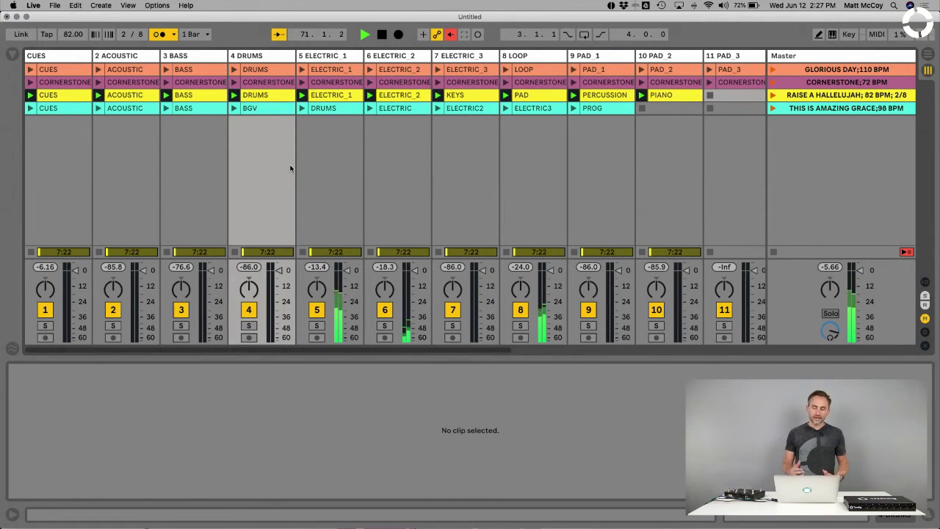
pyautogui.press('space')
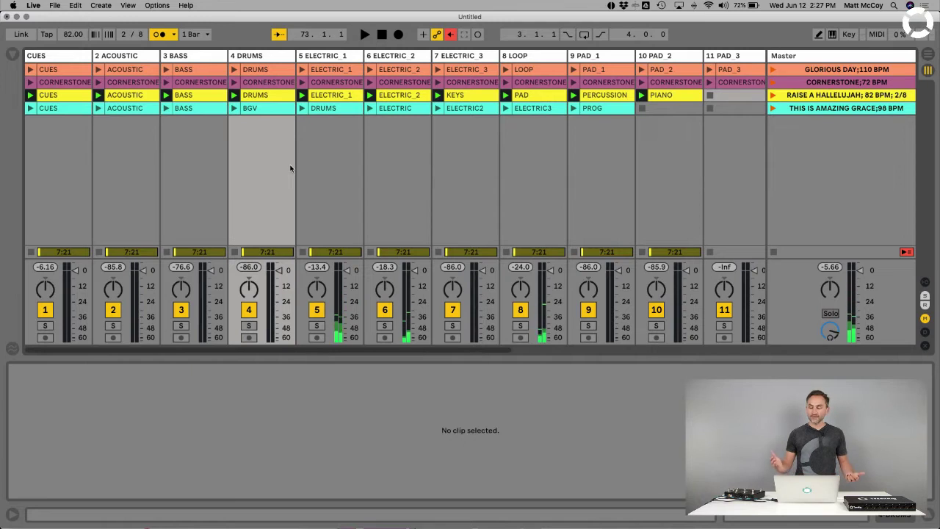
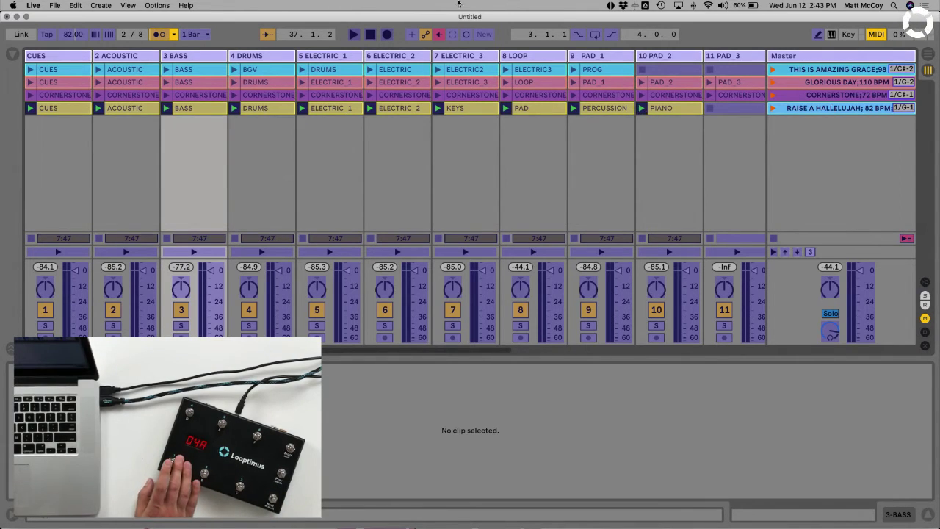
# Map the transport's Stop control to a foot controller switch and leave MIDI mapping.
pyautogui.click(374, 39)
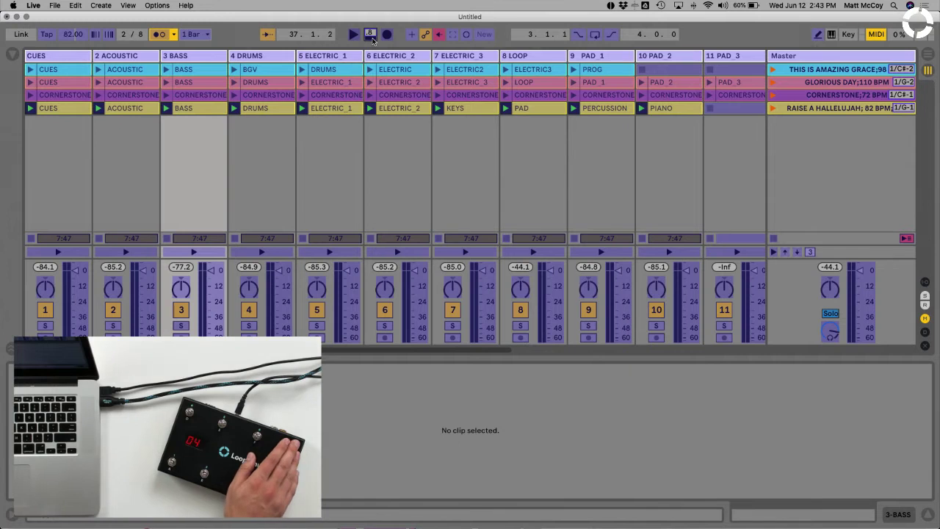
pyautogui.click(882, 35)
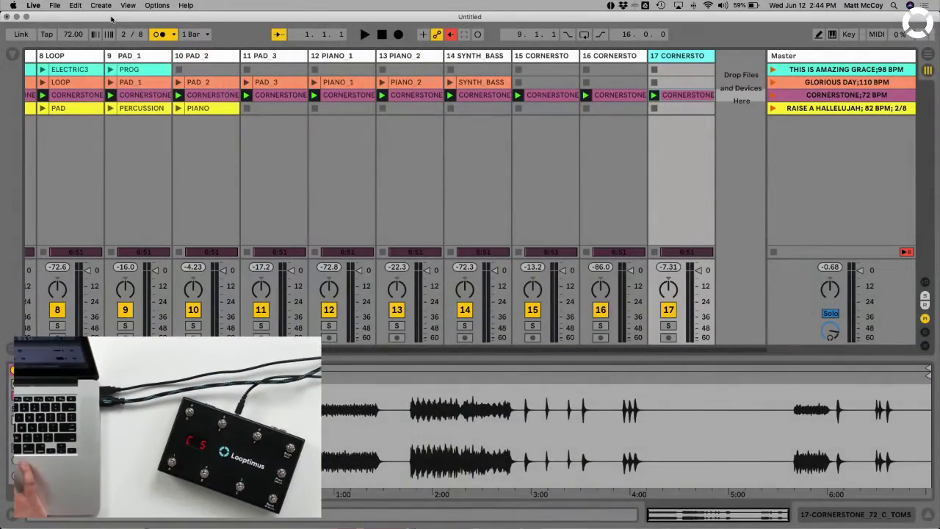
# Insert a new MIDI track after the last stem track and list the Pad sounds in the browser.
pyautogui.click(101, 5)
pyautogui.click(121, 63)
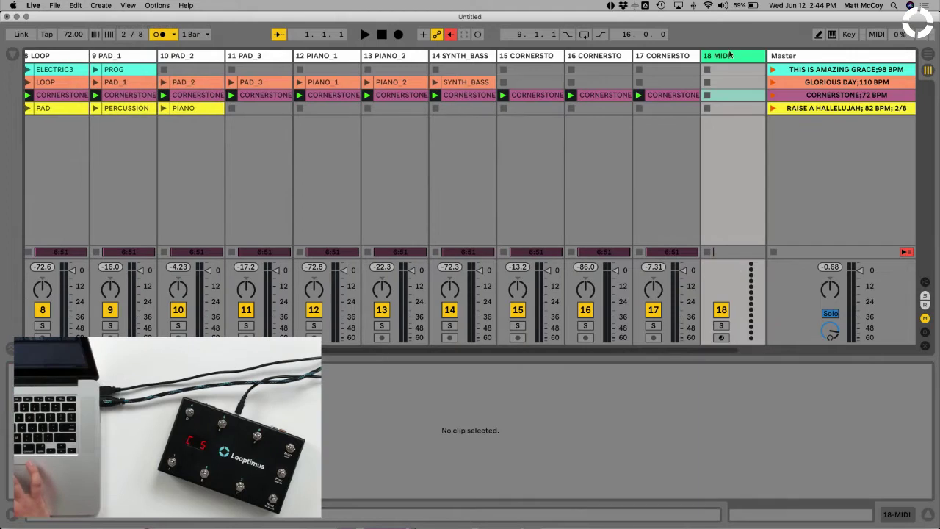
pyautogui.click(11, 56)
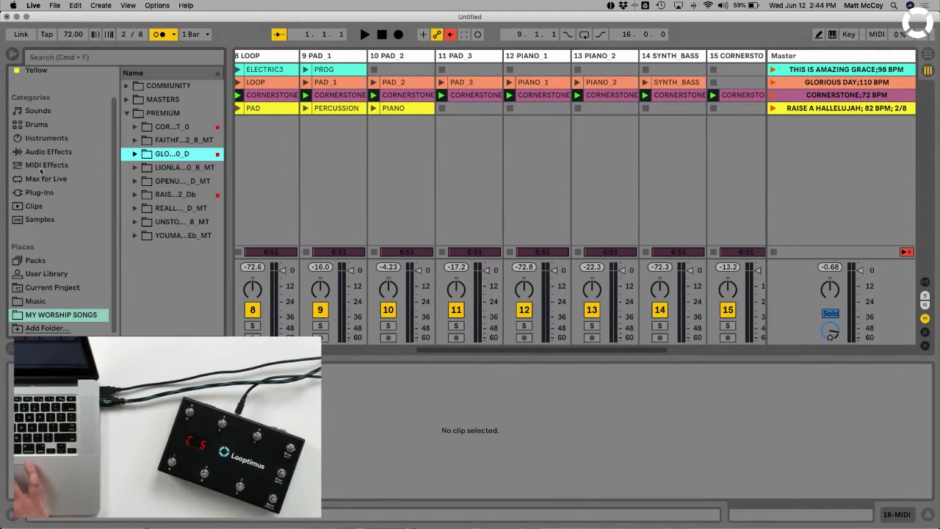
pyautogui.click(35, 112)
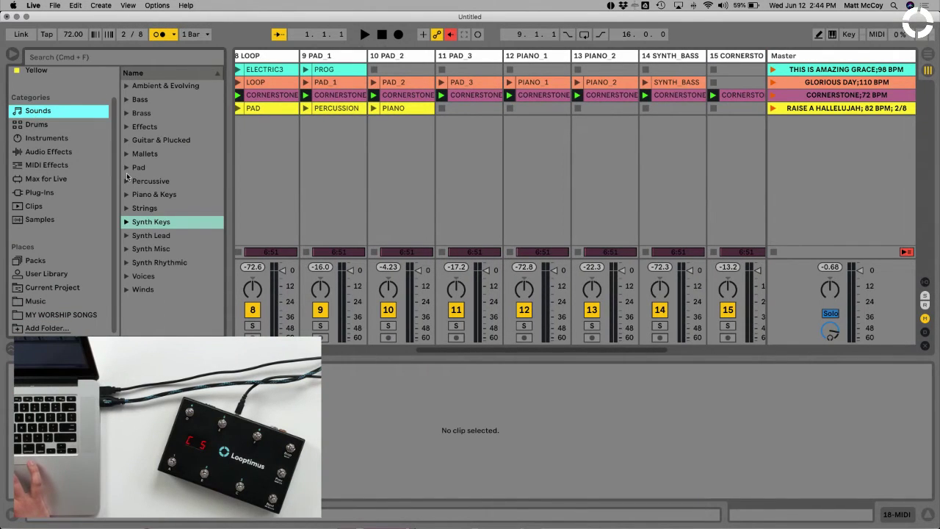
pyautogui.click(126, 168)
pyautogui.click(153, 183)
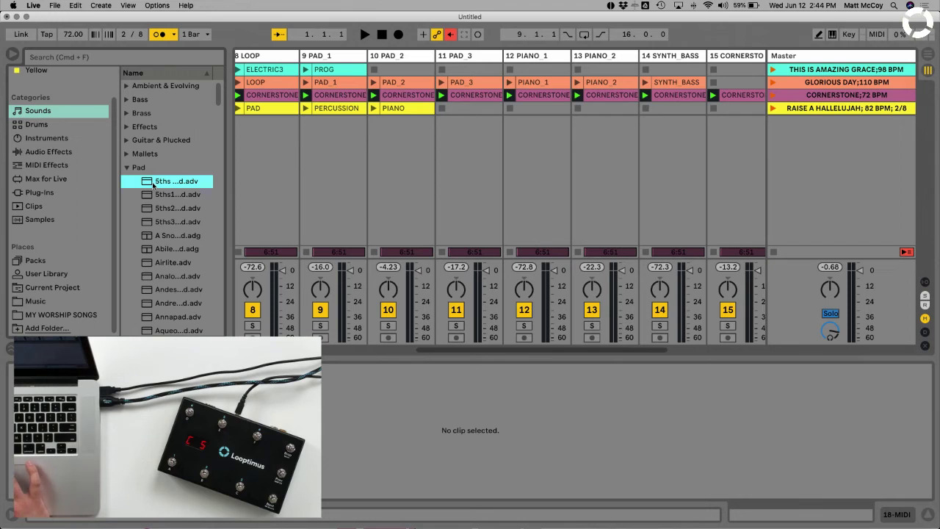
# Load the A Snow Pad preset onto the new MIDI track.
pyautogui.click(164, 236)
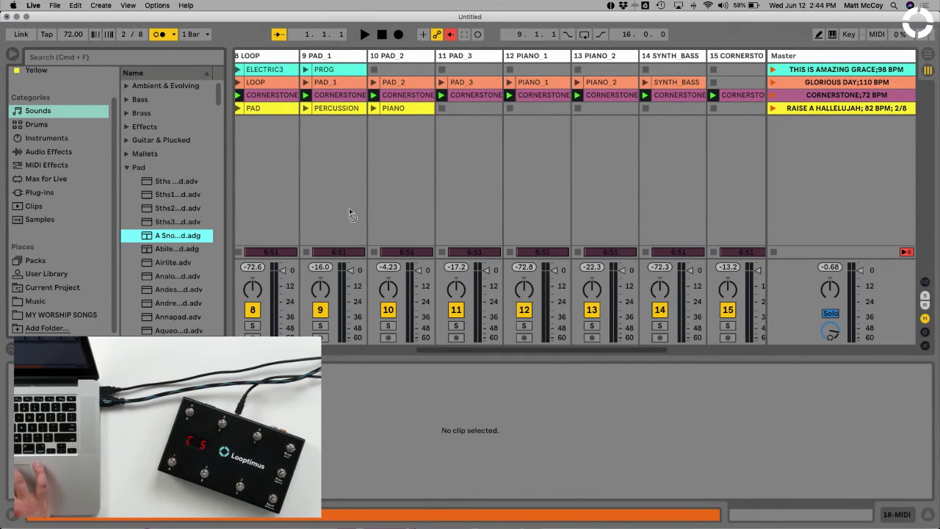
pyautogui.hscroll(1, 751, 112)
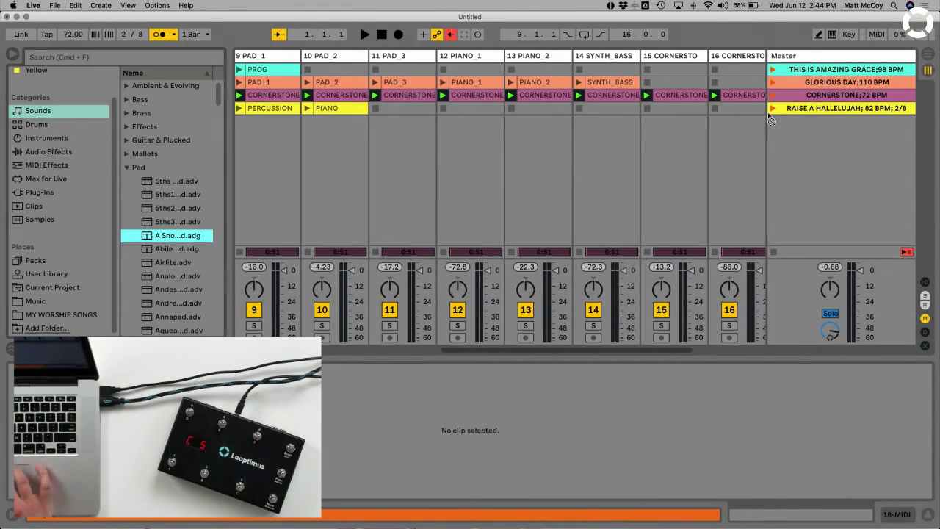
pyautogui.hscroll(1, 757, 220)
pyautogui.press('super+shift+t')
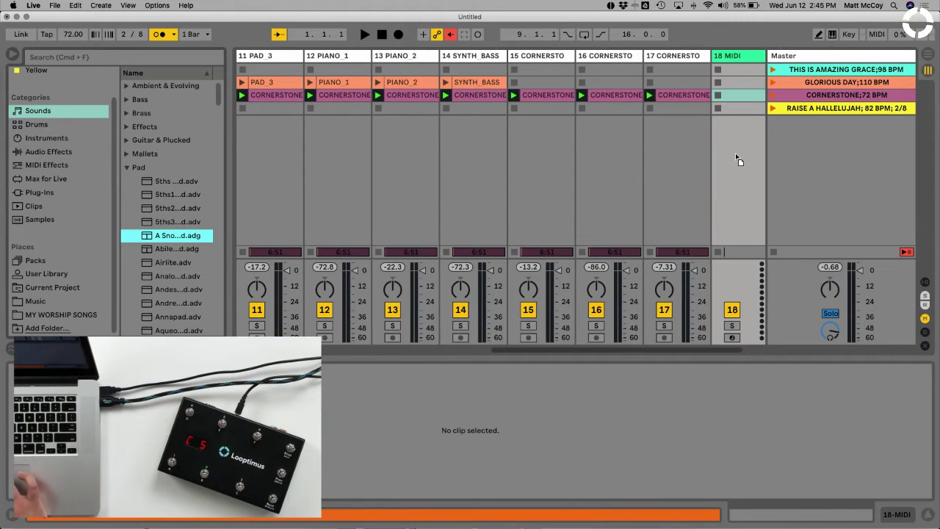
pyautogui.hscroll(1, 735, 153)
pyautogui.moveTo(675, 57); pyautogui.dragTo(677, 58)
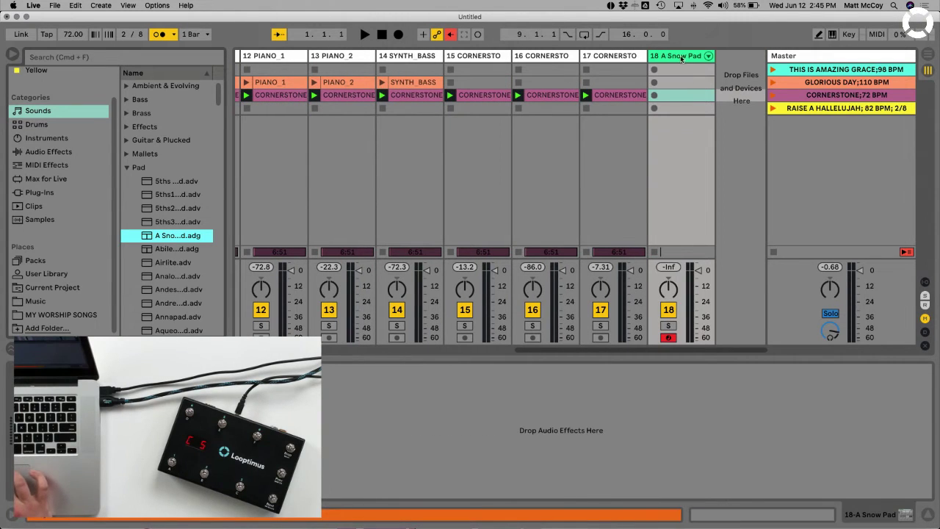
# Check the Looptimus input and output settings in the Link MIDI preferences, and close the preferences.
pyautogui.click(33, 5)
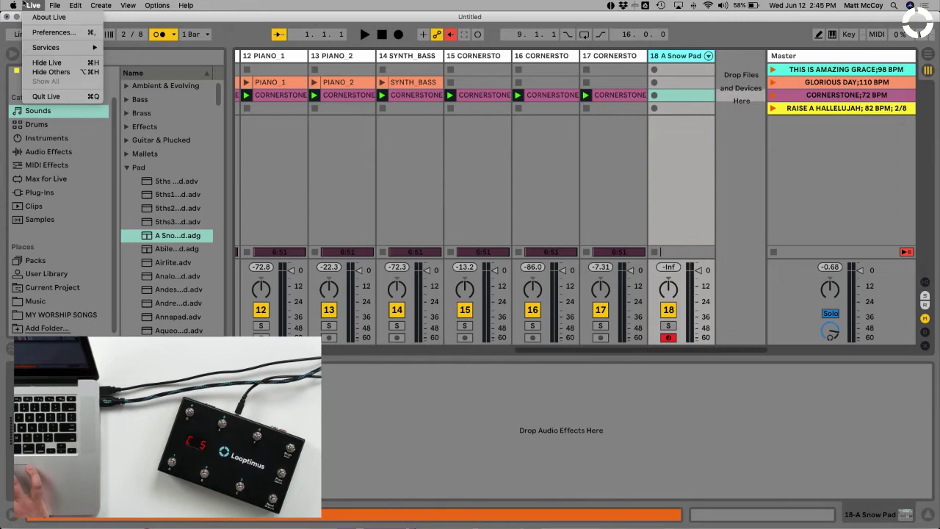
pyautogui.click(51, 33)
pyautogui.click(305, 112)
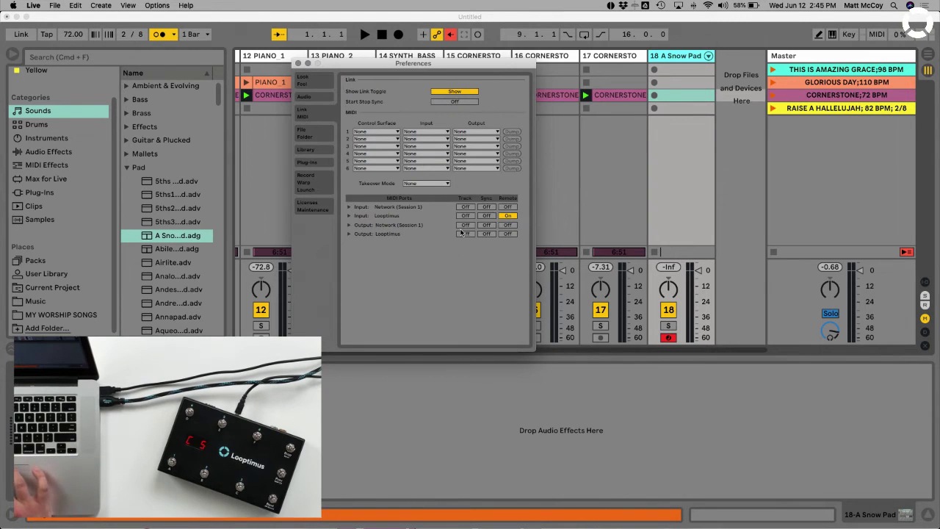
pyautogui.click(297, 63)
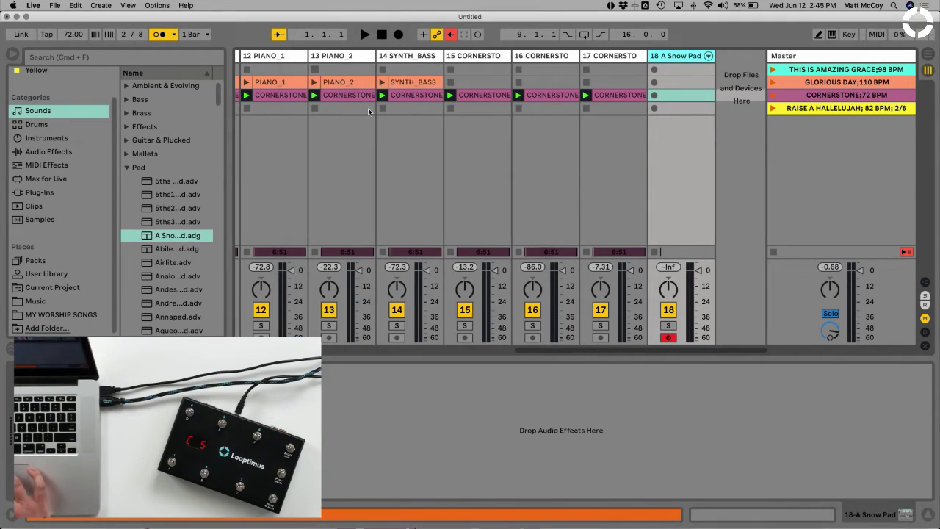
# Switch to Chrome and show the Looptimus MIDI foot controller page on Loop Community.
pyautogui.click(485, 206)
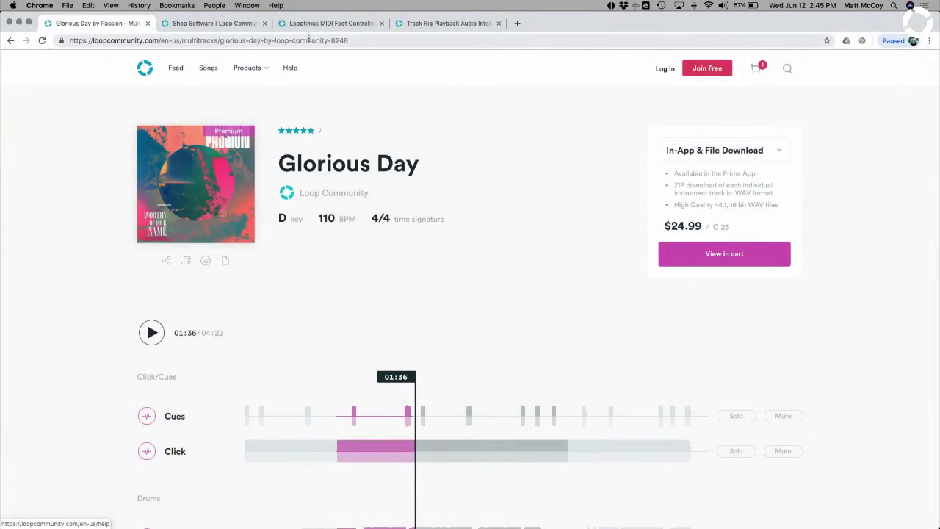
pyautogui.click(307, 26)
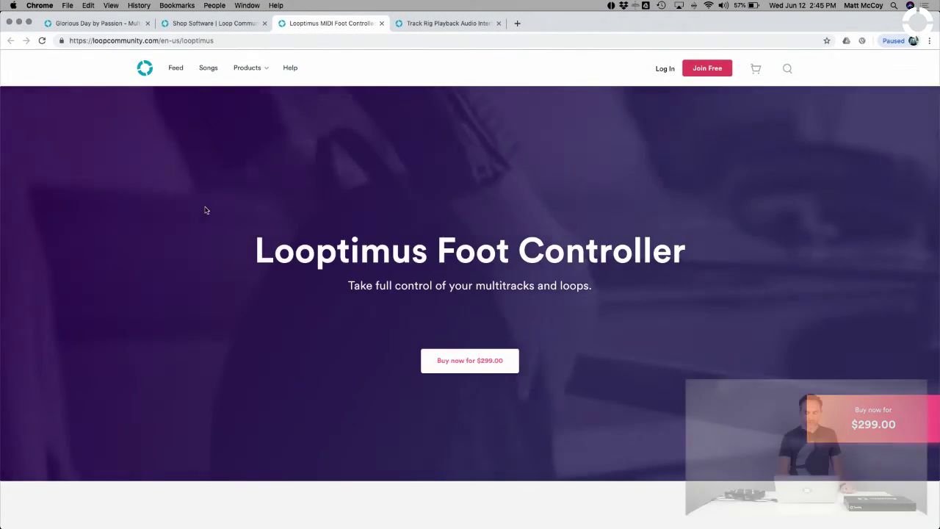
# Look over the Looptimus foot controller page, and open and review the Looptimus Mini product page.
pyautogui.scroll(-6, 205, 210)
pyautogui.scroll(10, 206, 210)
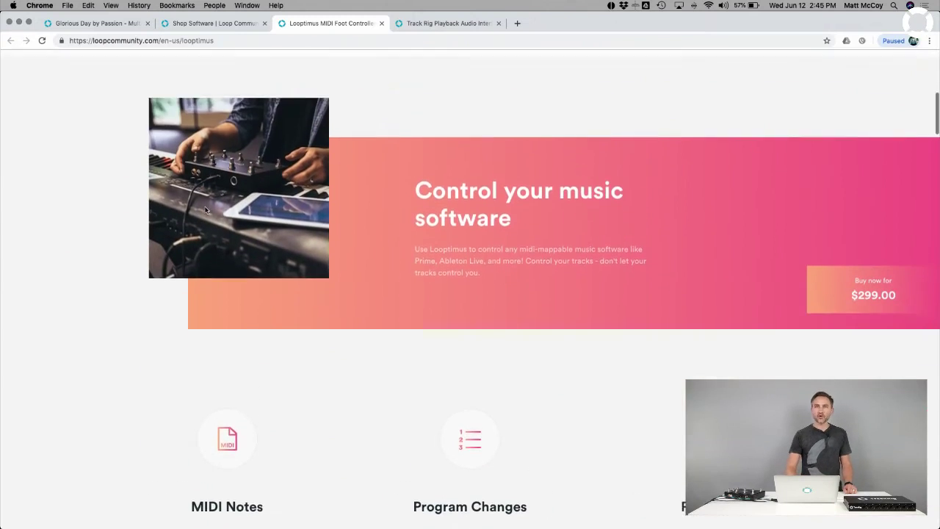
pyautogui.moveTo(240, 74)
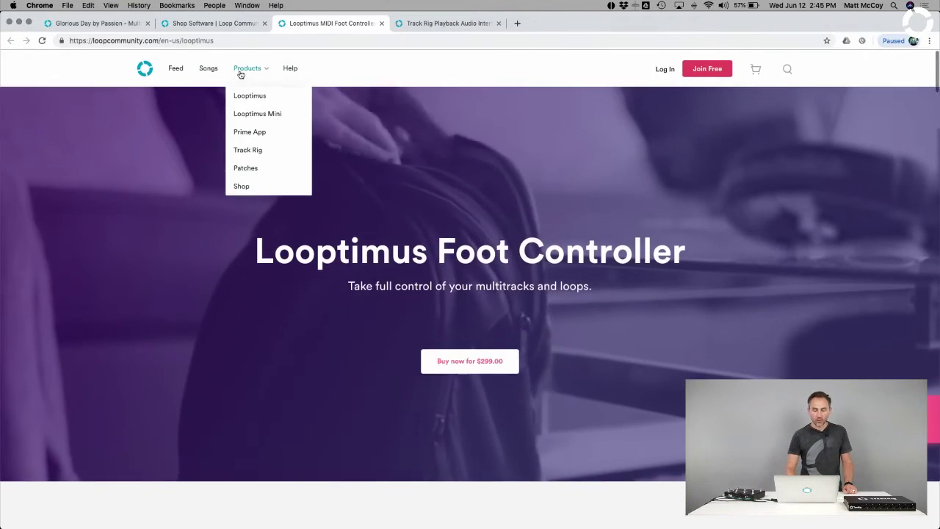
pyautogui.click(248, 113)
pyautogui.scroll(-1, 311, 218)
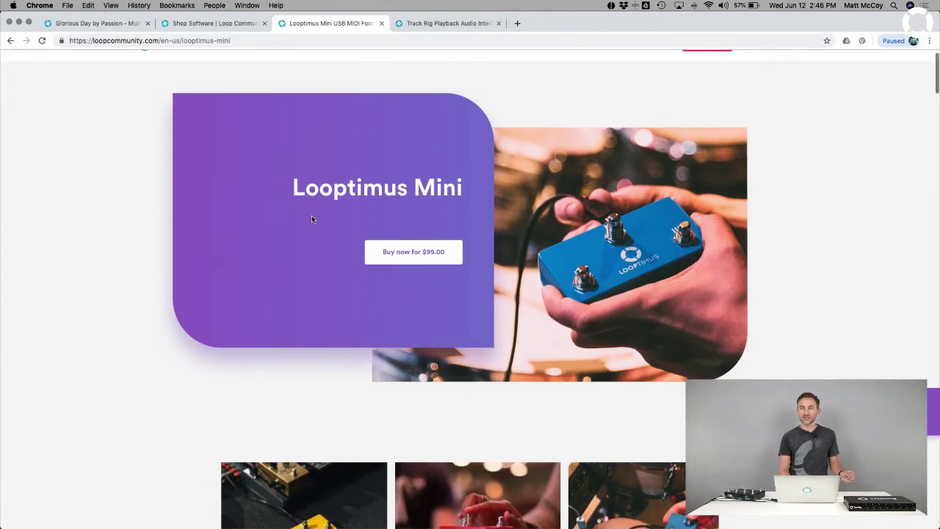
pyautogui.scroll(-5, 312, 219)
pyautogui.scroll(6, 311, 219)
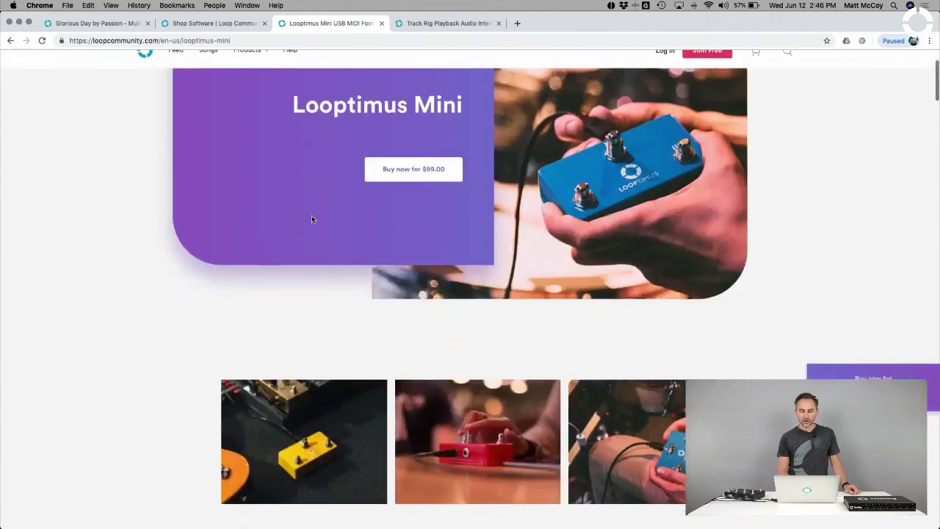
pyautogui.moveTo(229, 67)
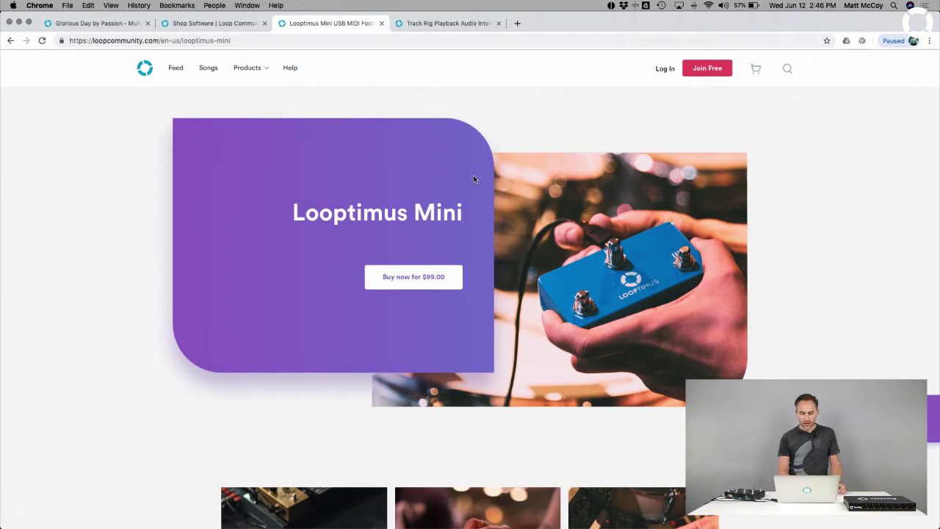
# Switch to Ableton Live and bring the first tracks of the set, starting with CUES, into view.
pyautogui.click(437, 516)
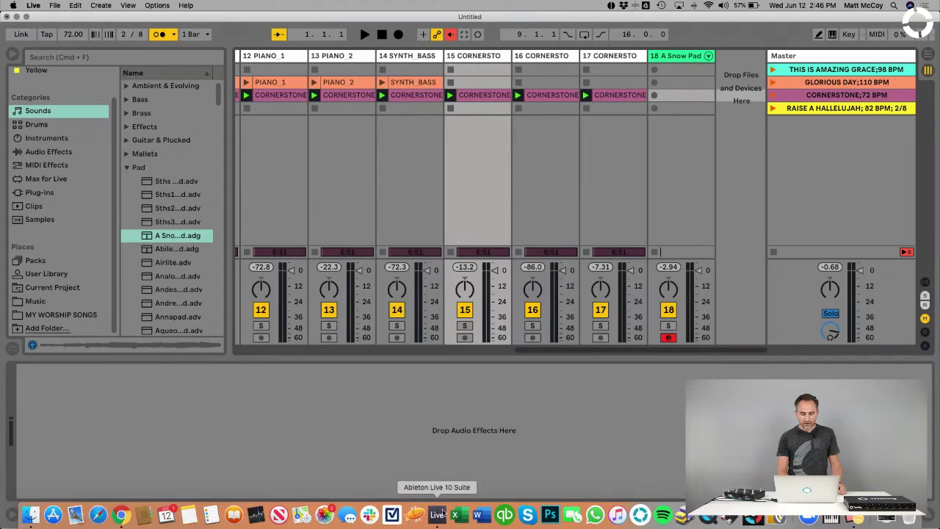
pyautogui.click(398, 224)
pyautogui.hscroll(-5, 398, 225)
pyautogui.hscroll(-6, 397, 226)
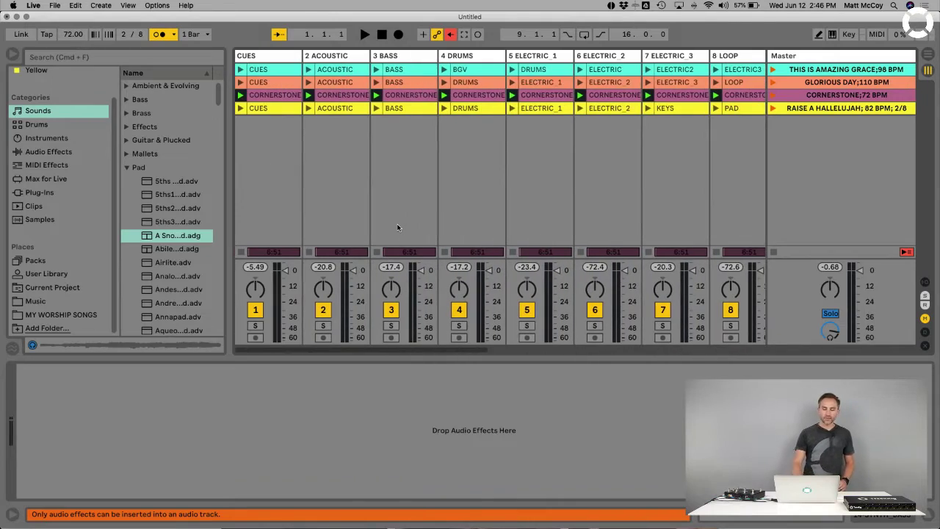
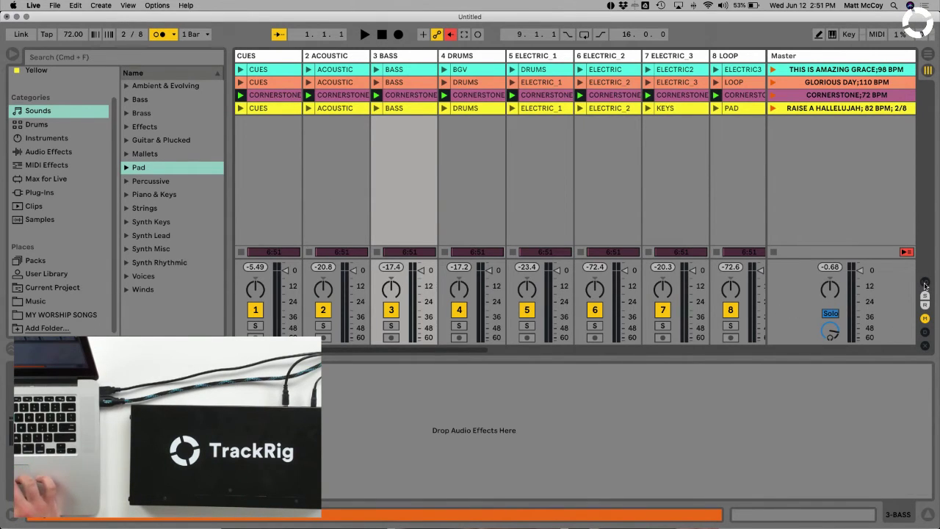
# Check the tracks' input and output routing section in the Session View, and hide it again.
pyautogui.click(924, 284)
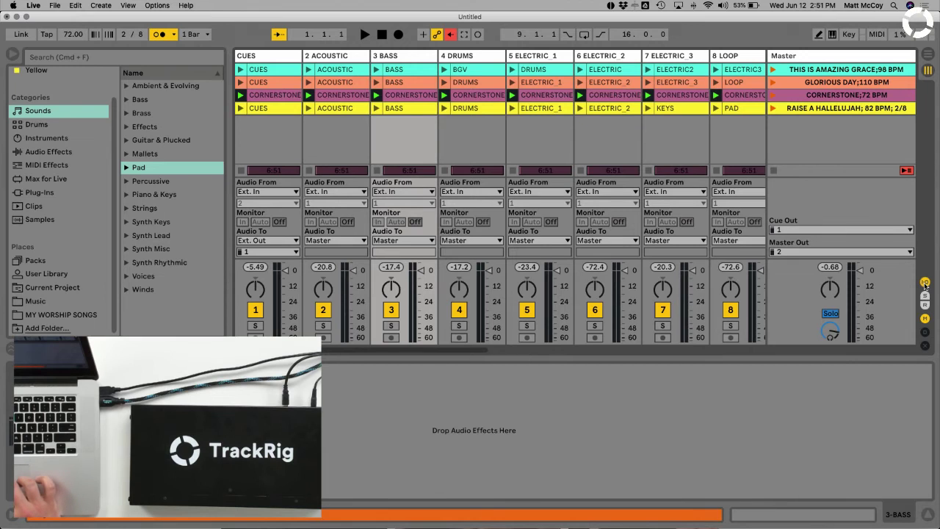
pyautogui.click(924, 283)
pyautogui.click(758, 225)
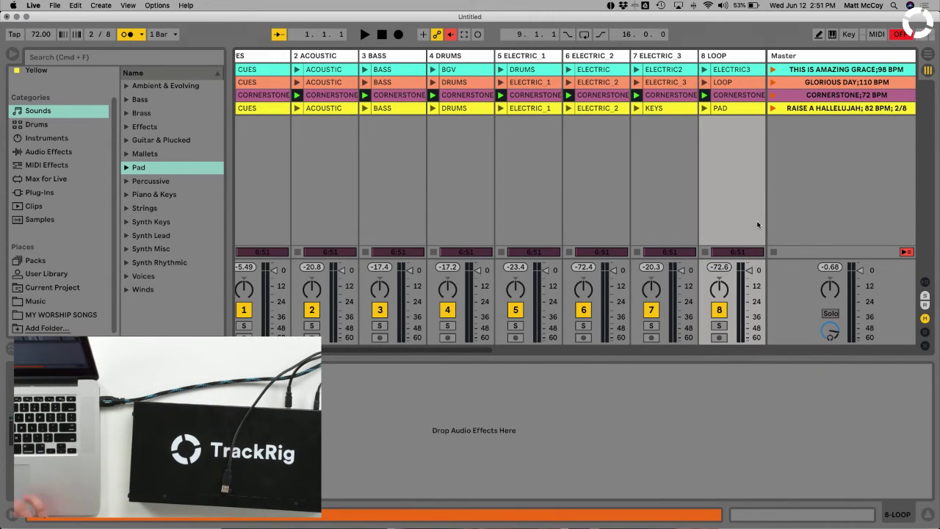
pyautogui.click(687, 197)
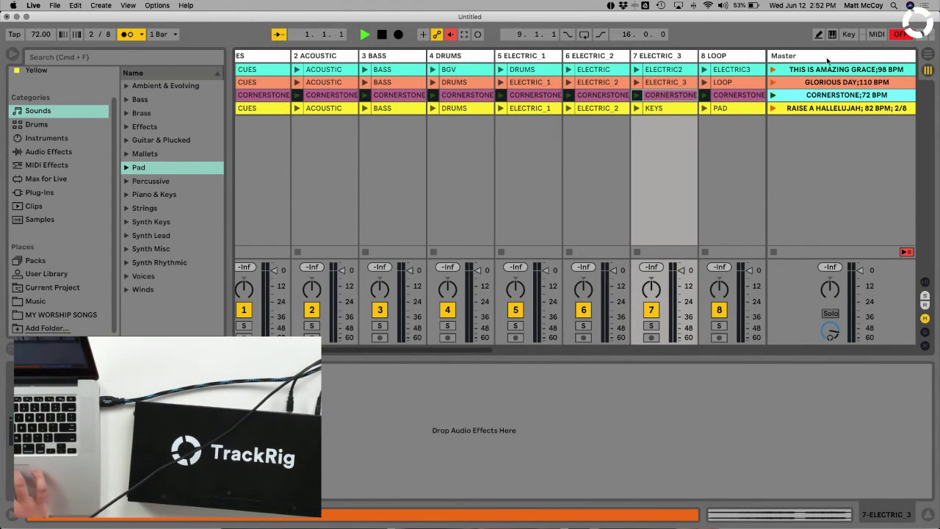
# Set the audio output device to Built-in Output (0 In, 2 Out) in the Audio preferences, and close the preferences.
pyautogui.click(900, 35)
pyautogui.click(899, 34)
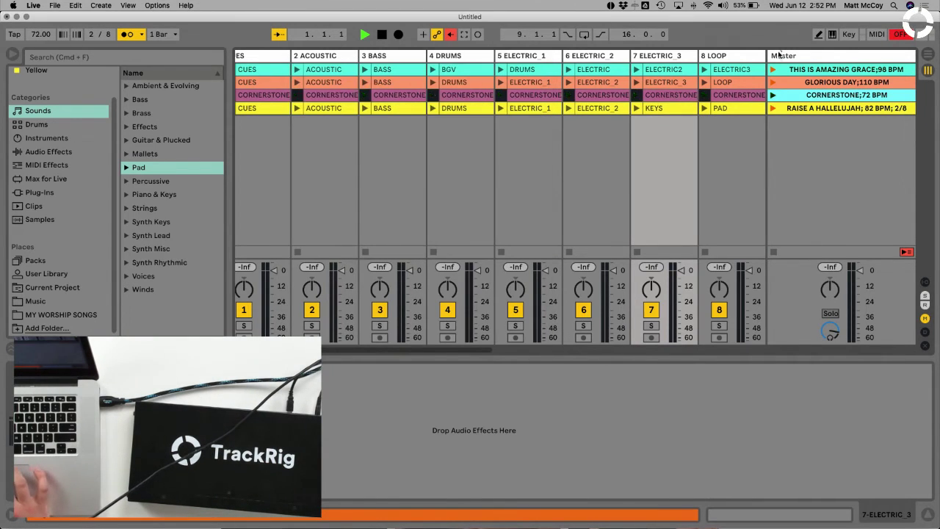
pyautogui.click(900, 35)
pyautogui.click(450, 136)
pyautogui.click(449, 147)
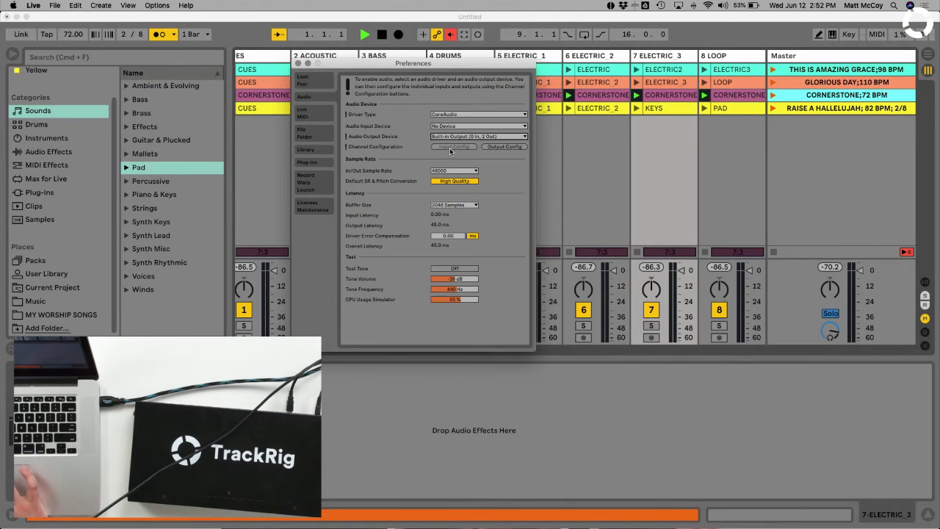
pyautogui.click(298, 63)
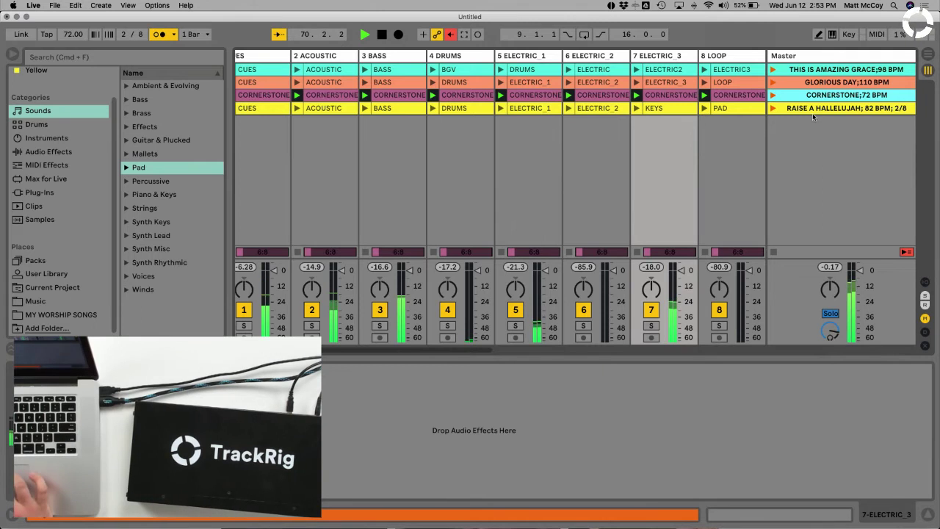
# Set the audio output device to Loop Community Track Rig (0 In, 8 Out) in the Audio preferences, and close the preferences.
pyautogui.click(474, 131)
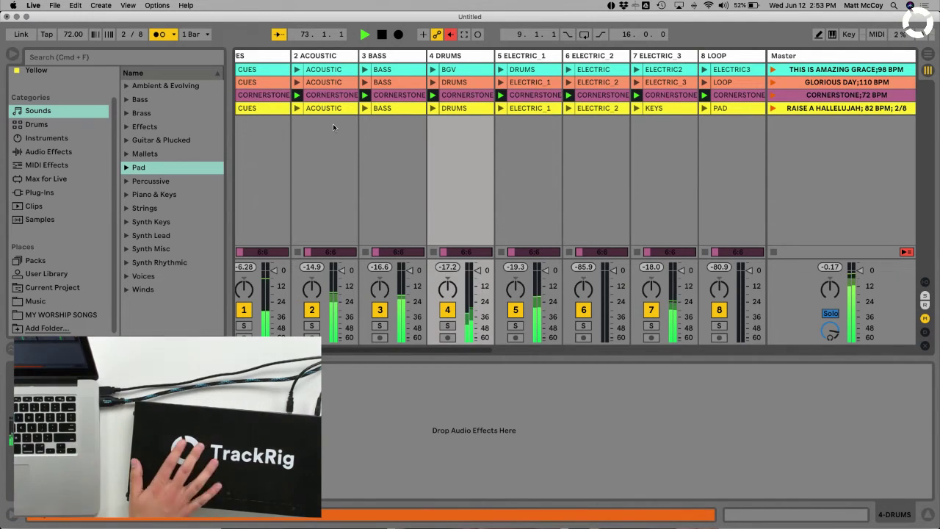
pyautogui.click(34, 5)
pyautogui.click(53, 33)
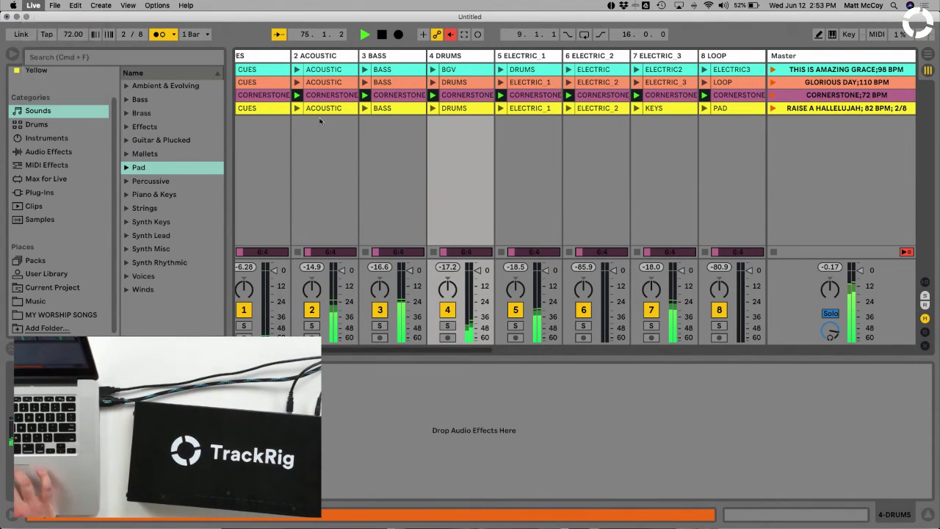
pyautogui.click(461, 113)
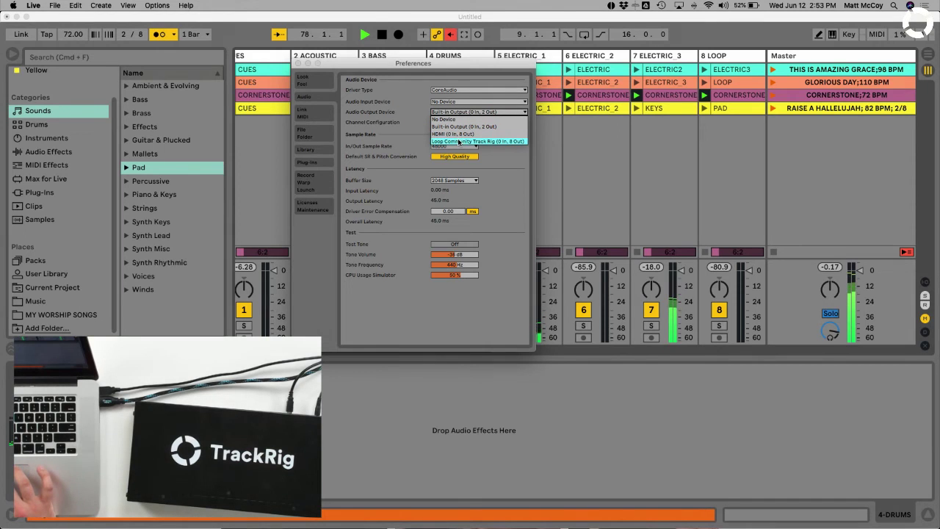
pyautogui.click(459, 141)
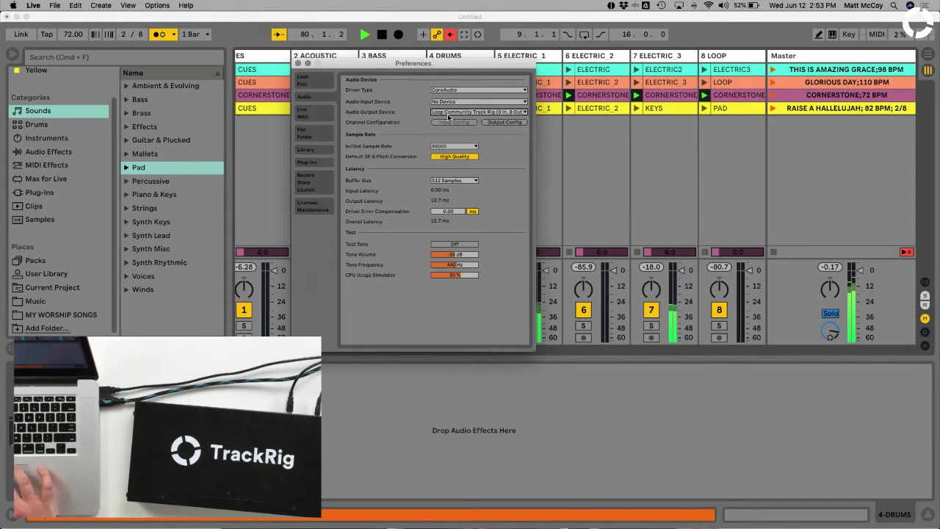
pyautogui.click(300, 64)
pyautogui.click(424, 165)
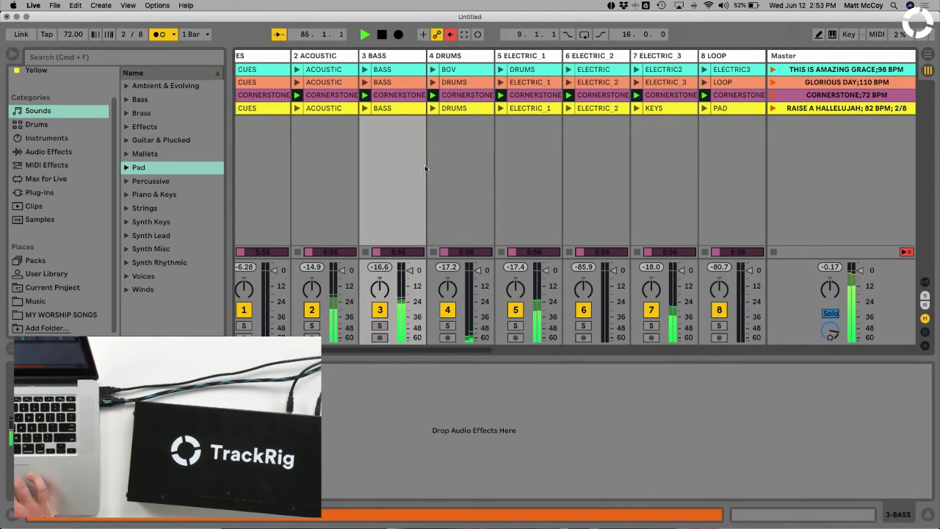
pyautogui.click(446, 164)
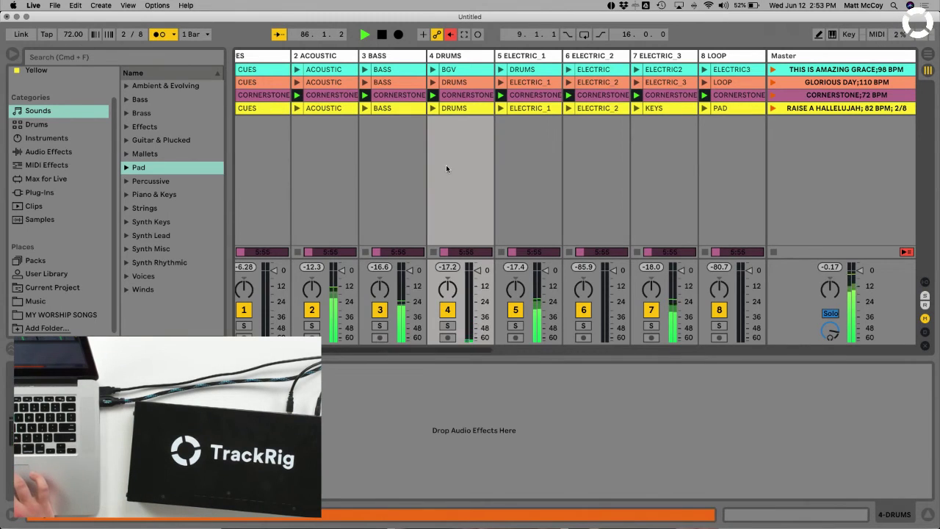
# Show the tracks' input and output routing section and route the ACOUSTIC track to external output 4.
pyautogui.click(925, 283)
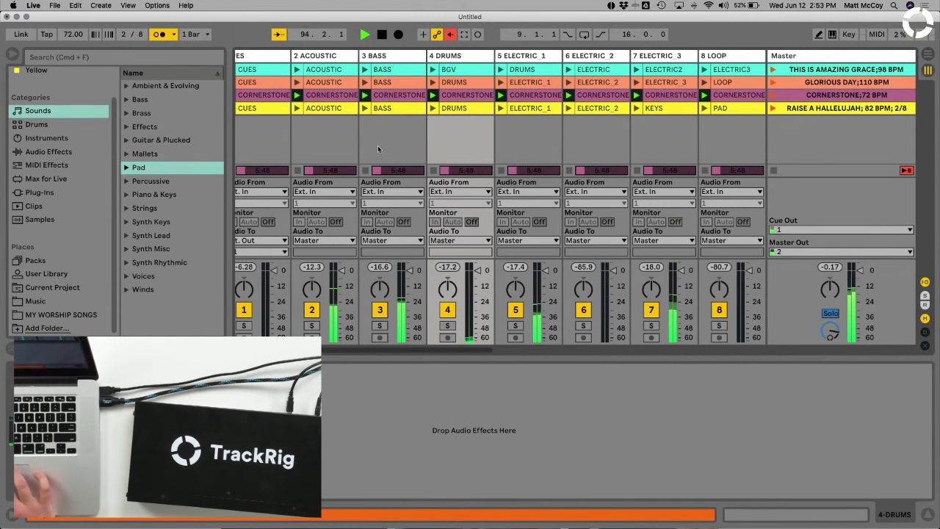
pyautogui.hscroll(-2, 348, 142)
pyautogui.click(328, 241)
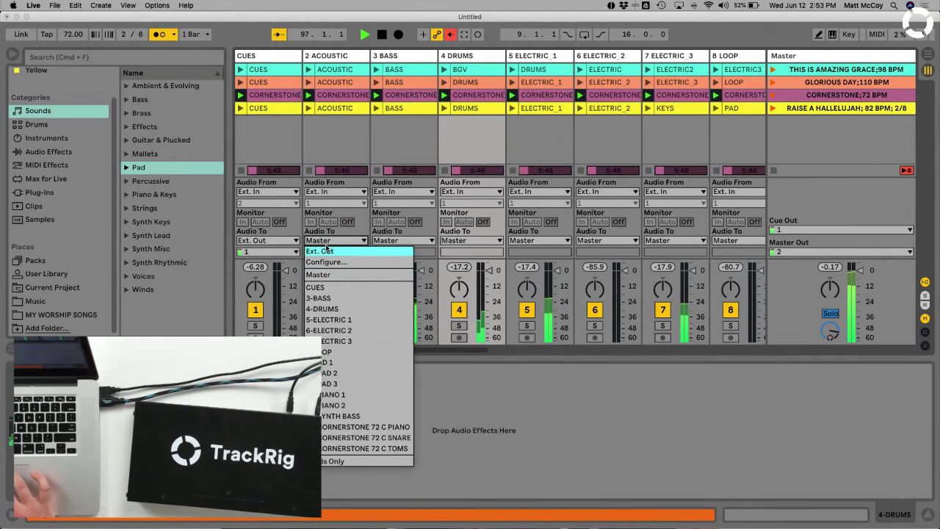
pyautogui.click(327, 250)
pyautogui.click(327, 252)
pyautogui.click(319, 294)
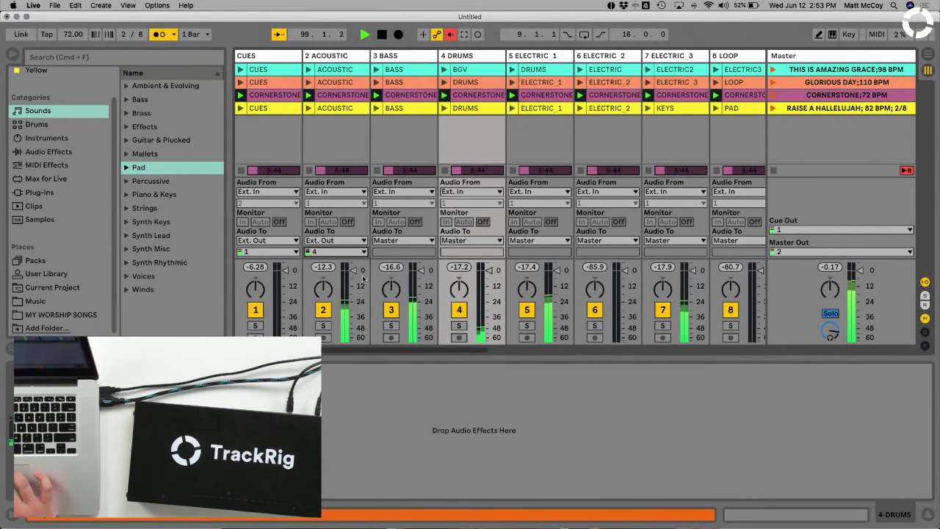
# Route the BASS track to external output 3 and the DRUMS track to external output 5.
pyautogui.click(387, 243)
pyautogui.click(388, 248)
pyautogui.click(387, 251)
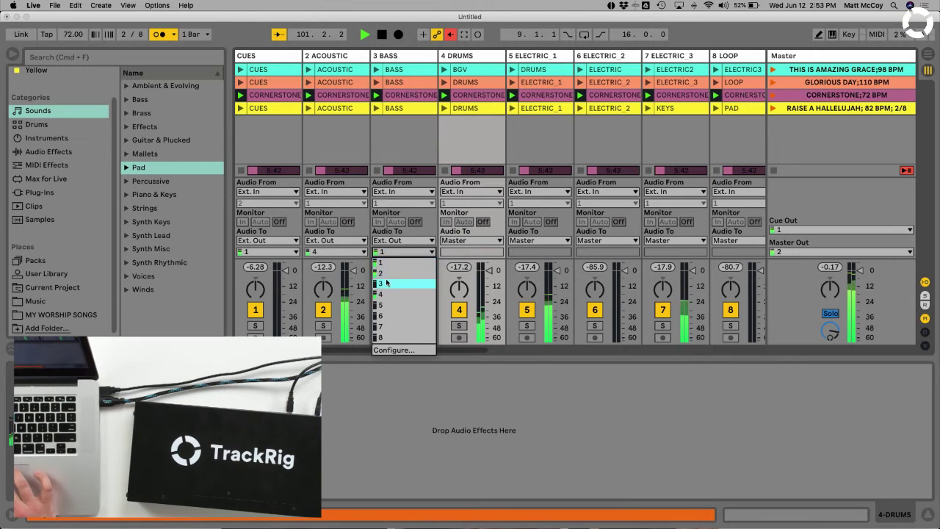
pyautogui.click(389, 280)
pyautogui.click(470, 241)
pyautogui.click(470, 253)
pyautogui.click(470, 251)
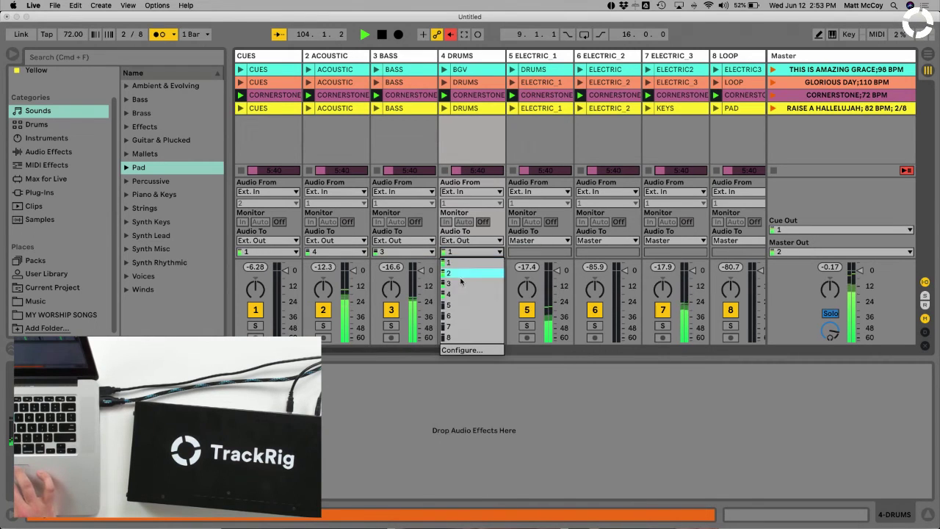
pyautogui.click(457, 305)
# Route the ELECTRIC_1 track to external output 6 and the ELECTRIC_2 track to external output 7.
pyautogui.click(539, 241)
pyautogui.click(539, 272)
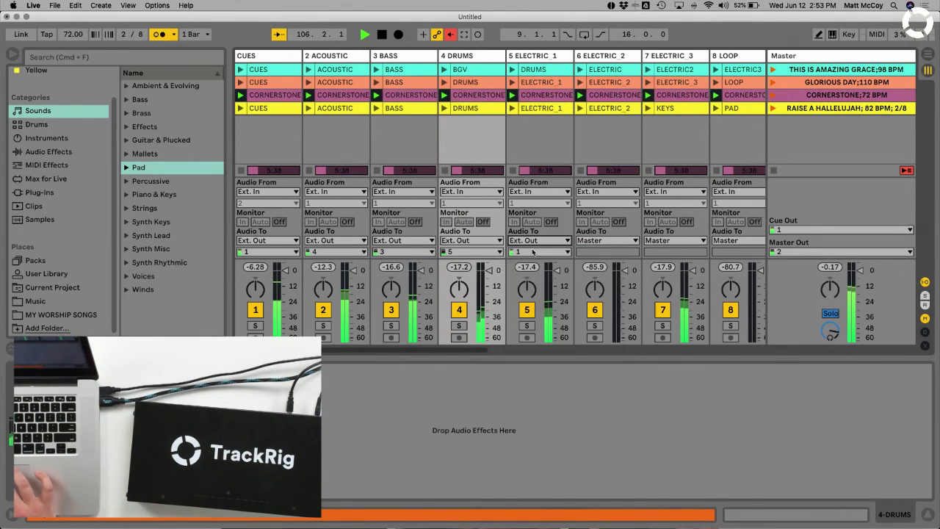
pyautogui.click(539, 251)
pyautogui.click(535, 314)
pyautogui.click(607, 240)
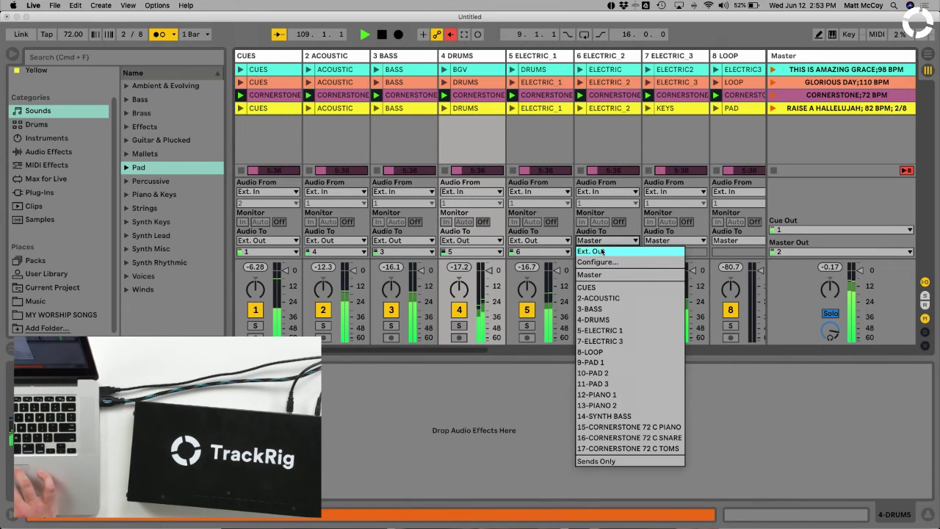
pyautogui.click(607, 245)
pyautogui.click(608, 251)
pyautogui.click(607, 326)
# Route the ELECTRIC_3 track to external output 3, and stop playback of the set.
pyautogui.click(675, 240)
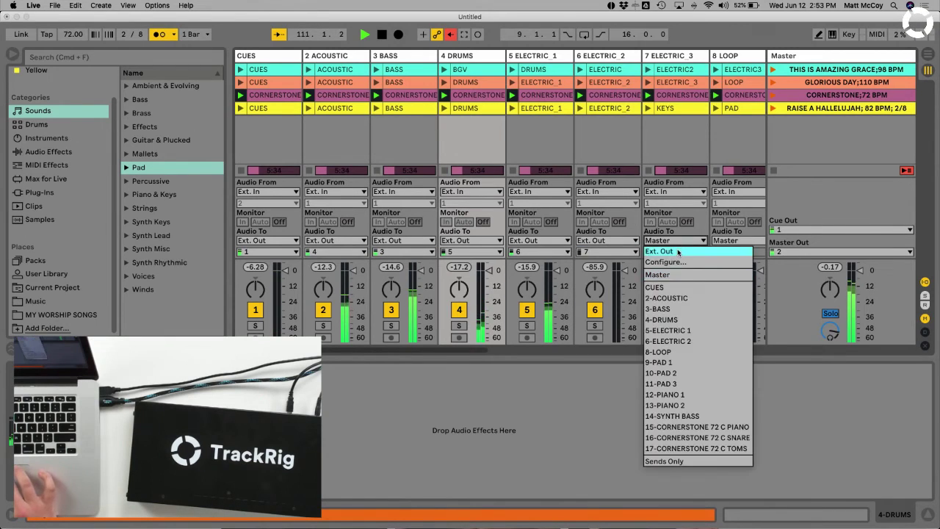
pyautogui.click(674, 248)
pyautogui.click(676, 251)
pyautogui.click(675, 283)
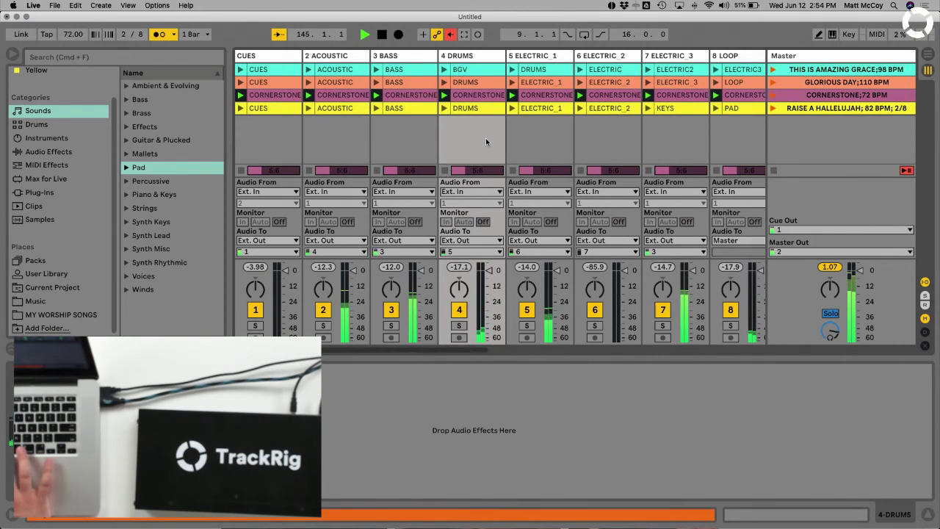
pyautogui.press('space')
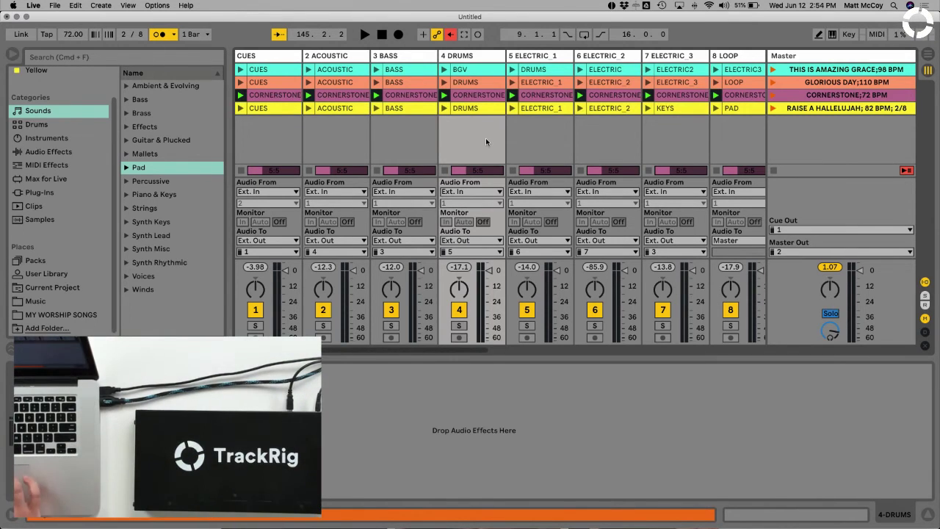
# Switch to Chrome, open the Track Rig product page on Loop Community, and read through it.
pyautogui.moveTo(178, 520)
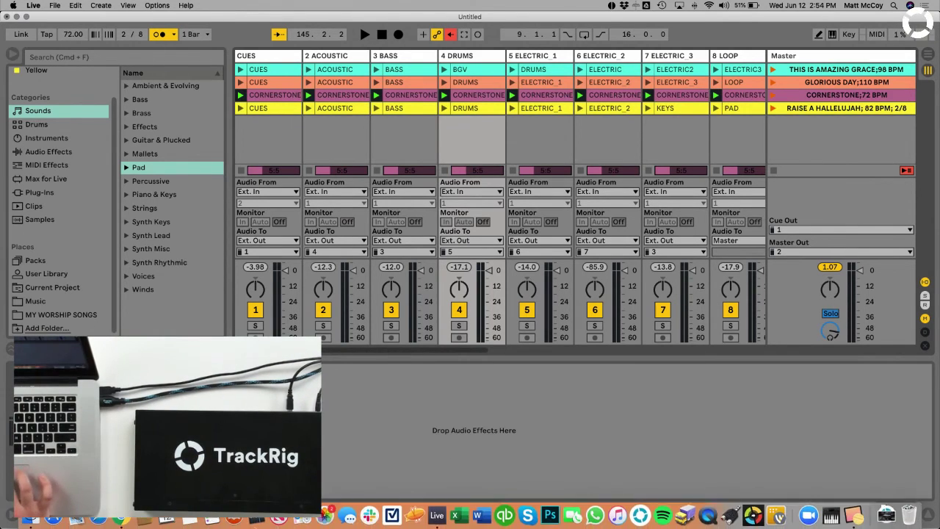
pyautogui.click(124, 520)
pyautogui.moveTo(246, 75)
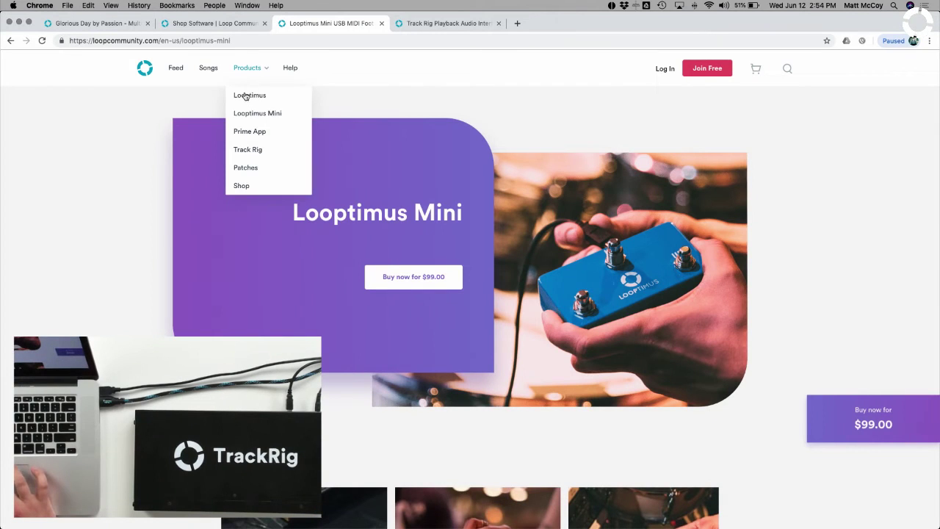
pyautogui.click(247, 149)
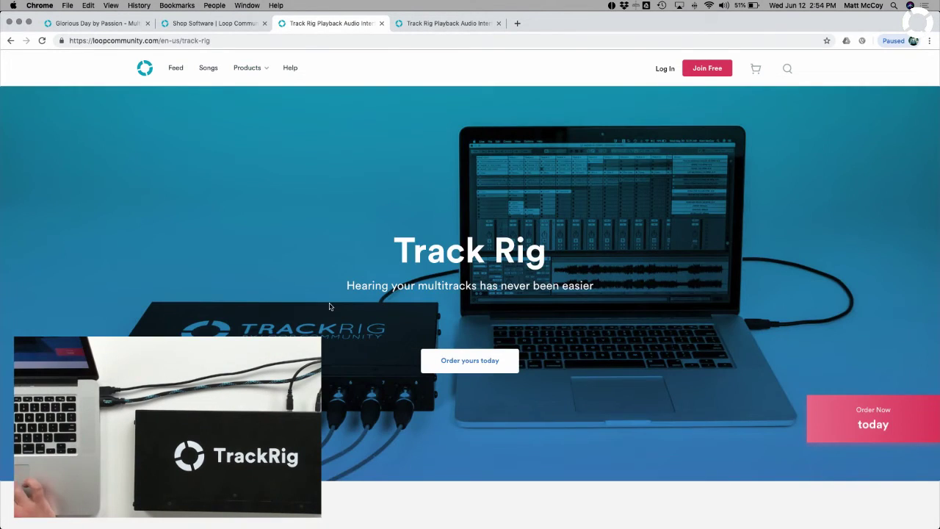
pyautogui.scroll(-10, 329, 306)
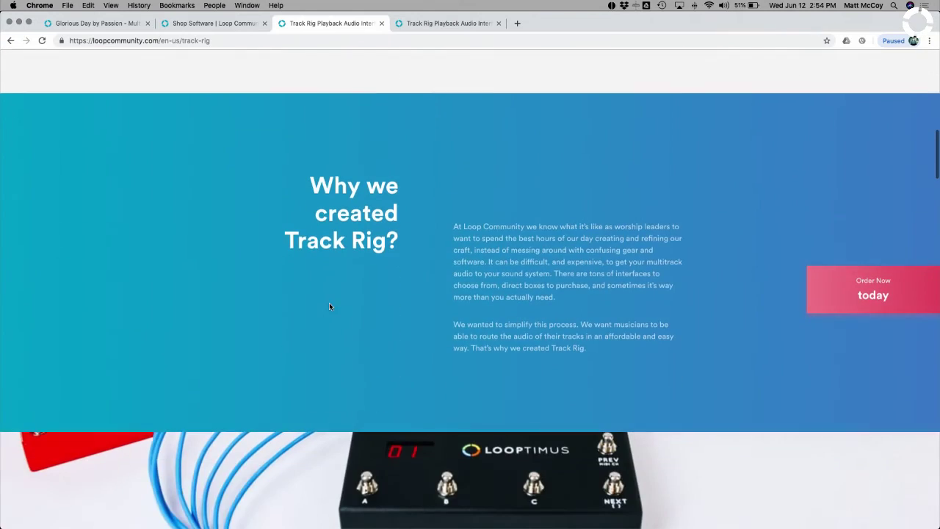
pyautogui.scroll(-3, 329, 306)
pyautogui.scroll(-20, 329, 307)
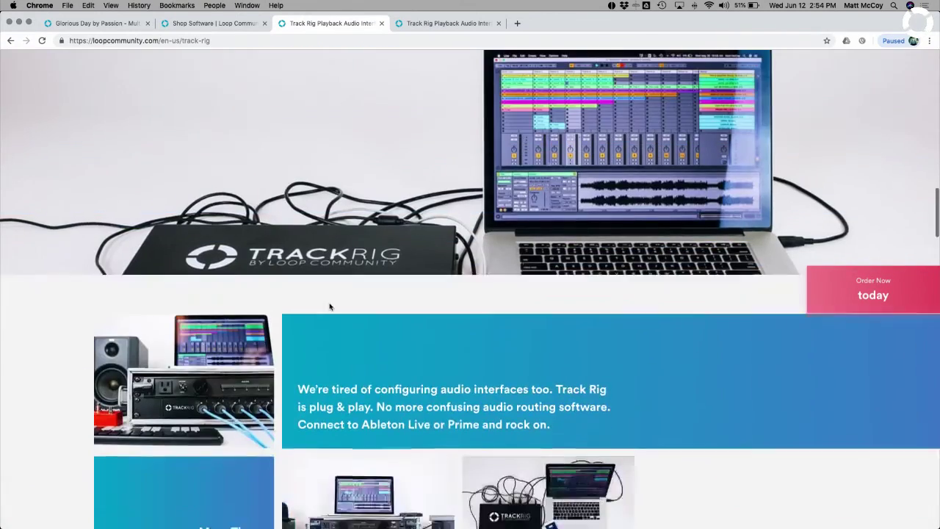
# Look over the style and artists sections of the Track Rig page, and switch back to Ableton Live.
pyautogui.scroll(-10, 329, 307)
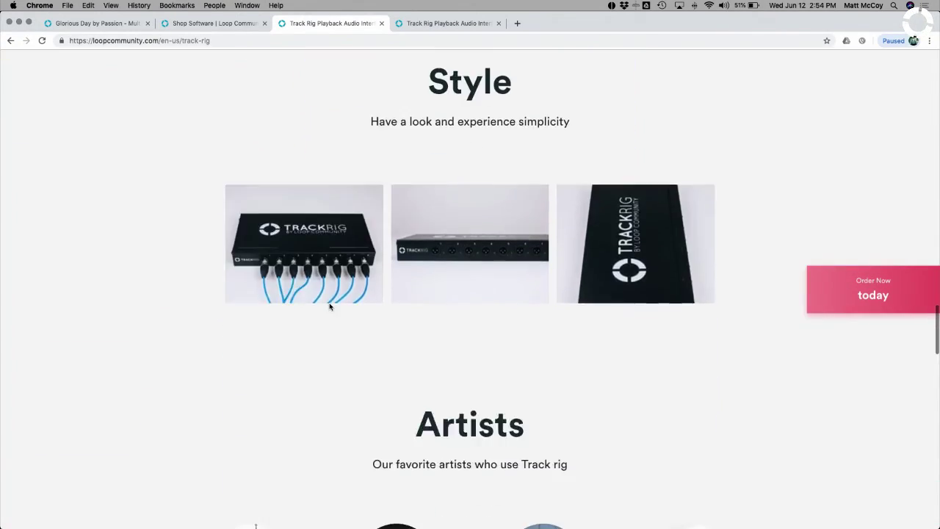
pyautogui.scroll(-3, 329, 307)
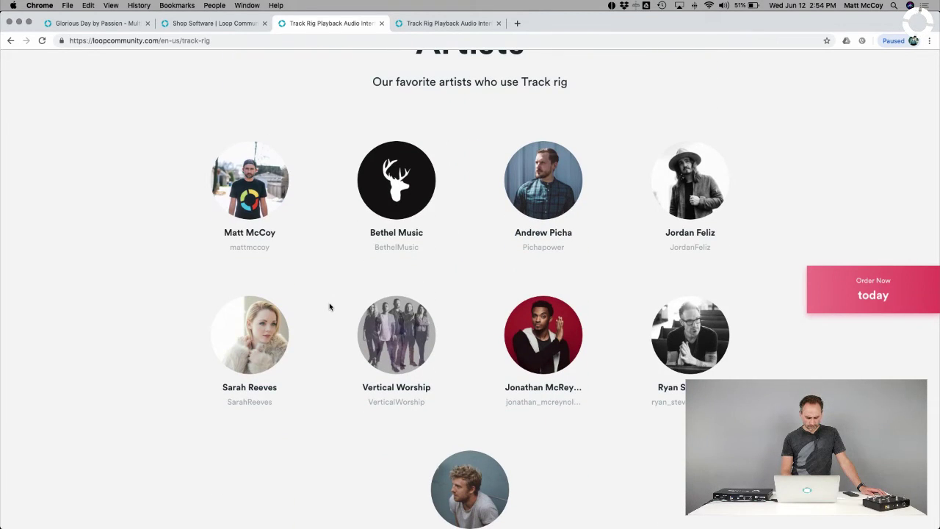
pyautogui.scroll(15, 329, 307)
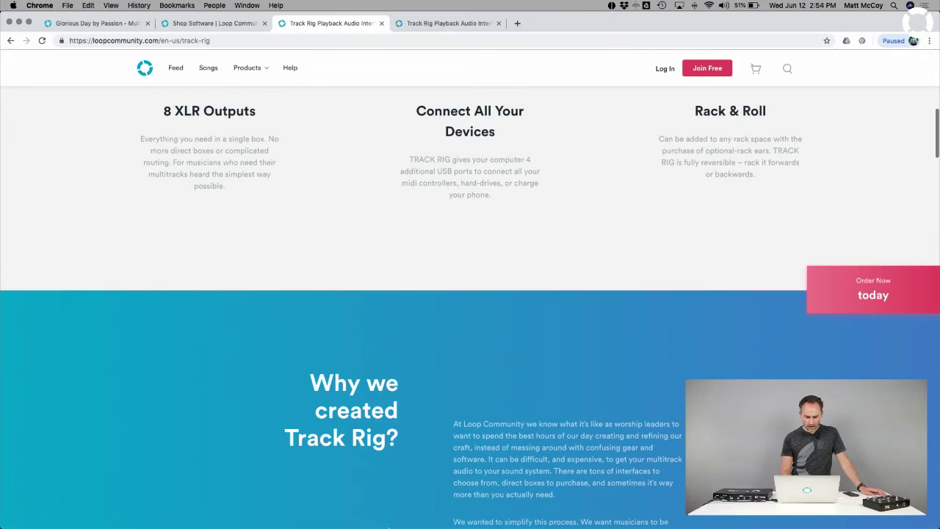
pyautogui.moveTo(410, 526)
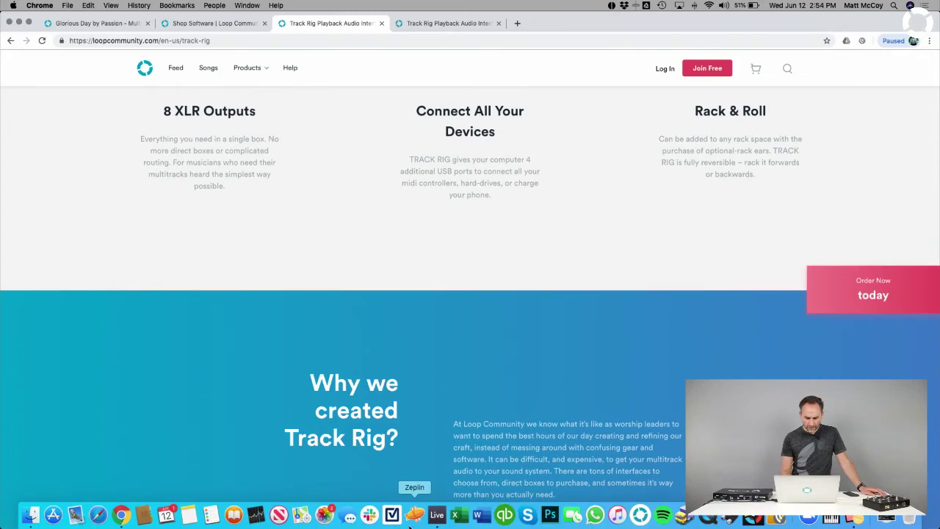
pyautogui.click(436, 516)
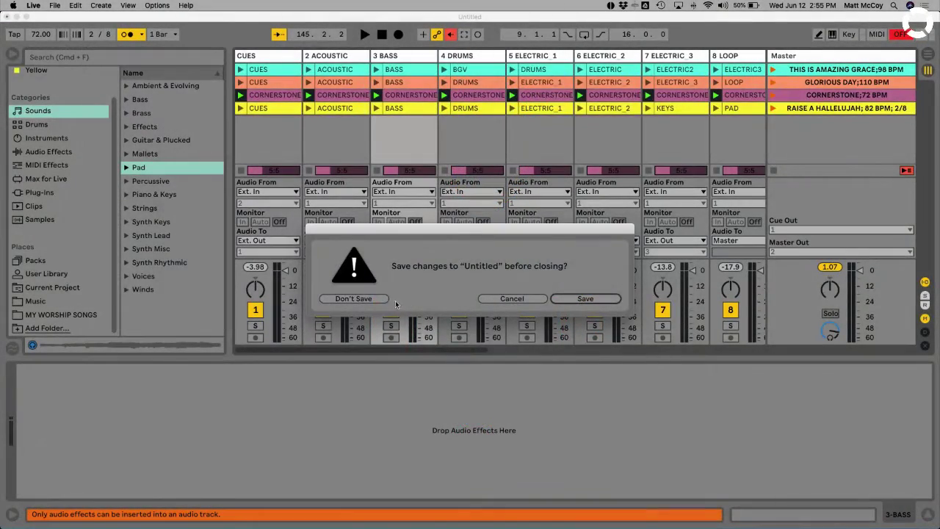
# Start a new set without saving the current one, and set the audio output device to HDMI (0 In, 8 Out).
pyautogui.click(379, 300)
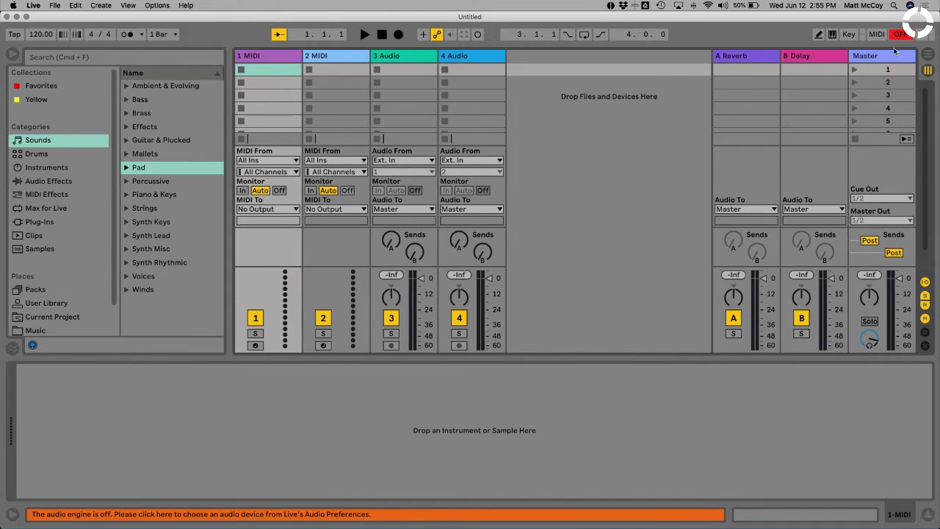
pyautogui.press('super+comma')
pyautogui.click(451, 136)
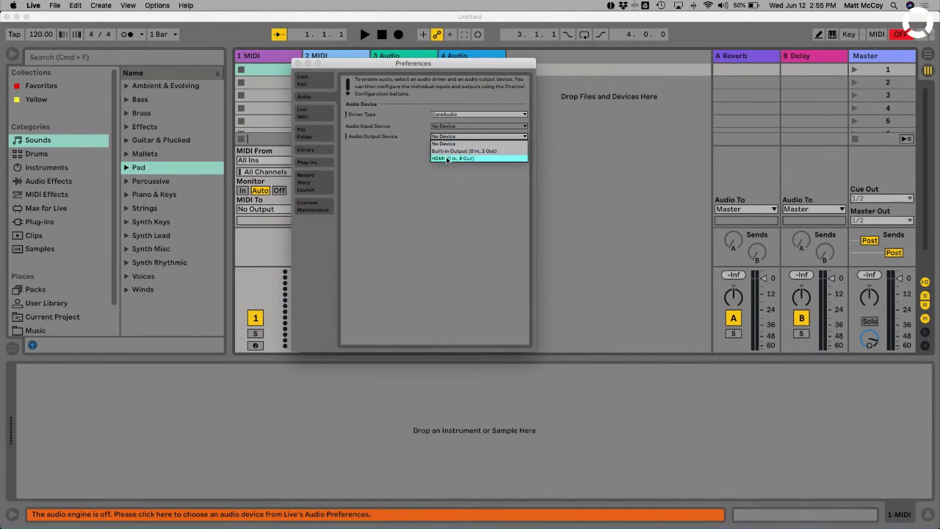
pyautogui.click(448, 159)
pyautogui.click(297, 64)
pyautogui.click(324, 96)
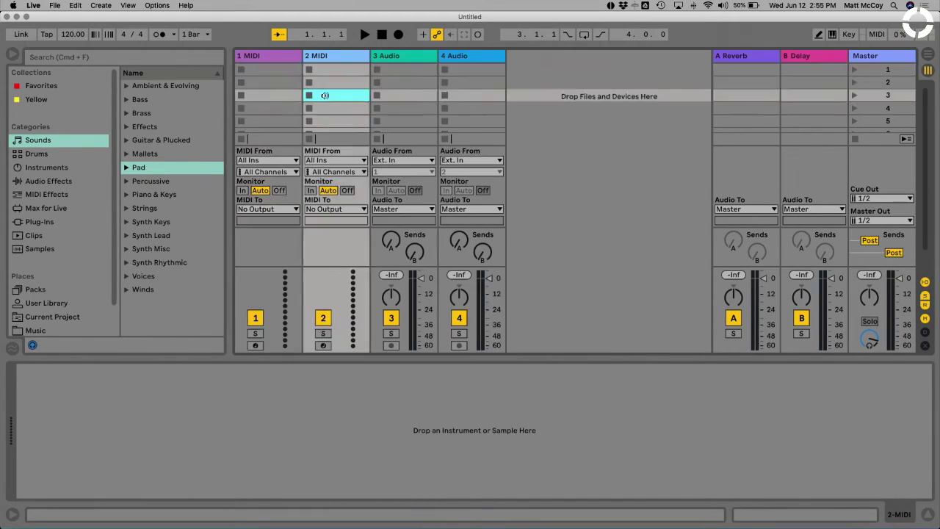
# Show the Arrangement View with only one audio track, and hide the return tracks.
pyautogui.press('Tab')
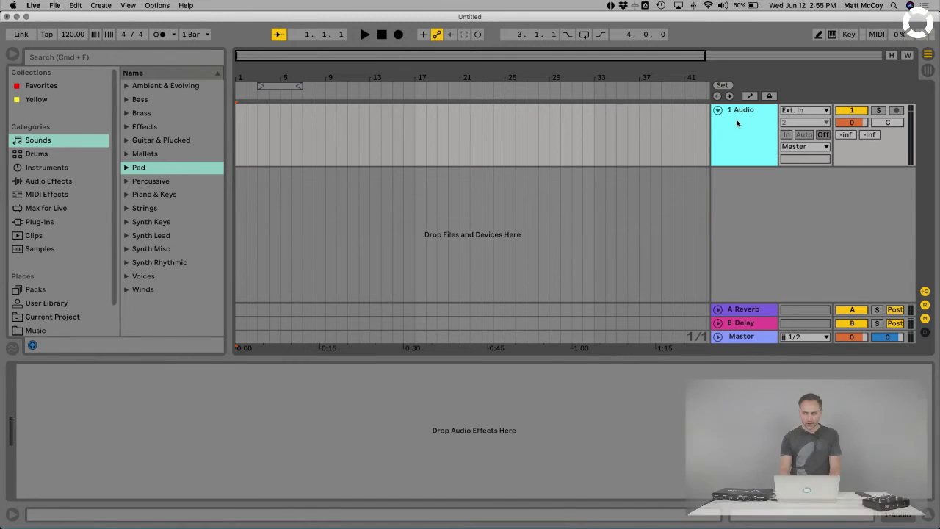
pyautogui.click(768, 309)
pyautogui.press('super+alt+r')
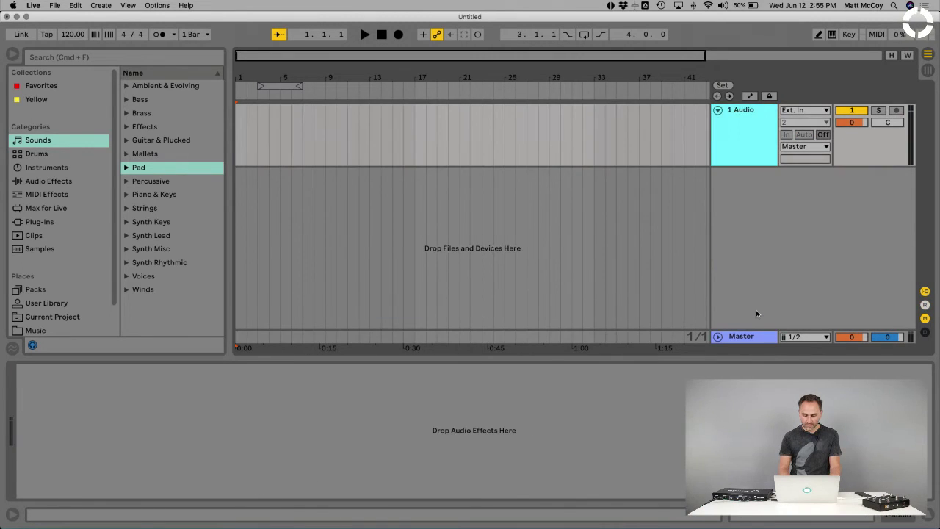
pyautogui.click(580, 274)
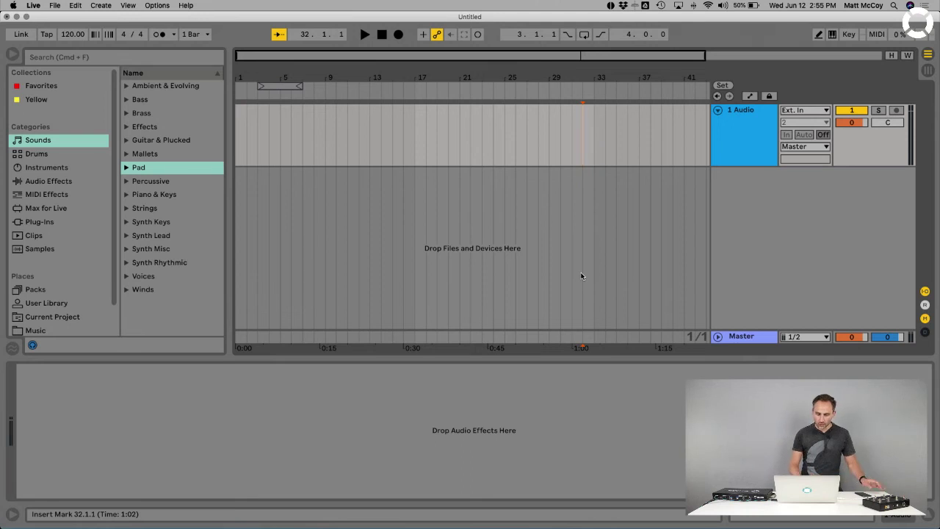
# Add CUES.wav from the GLORIOUSDAY_110_D folder in MY WORSHIP SONGS to the audio track, starting at bar 1.
pyautogui.scroll(-2, 52, 298)
pyautogui.click(55, 314)
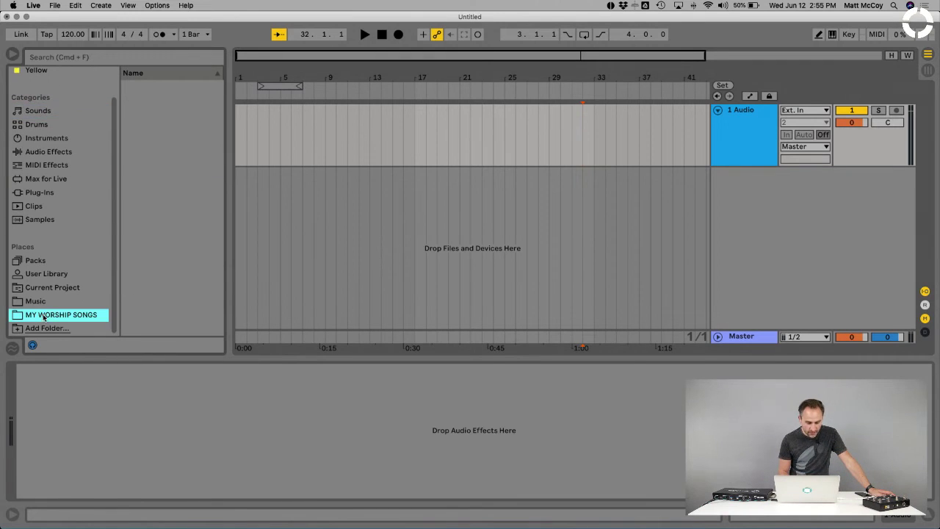
pyautogui.moveTo(230, 223); pyautogui.dragTo(384, 213)
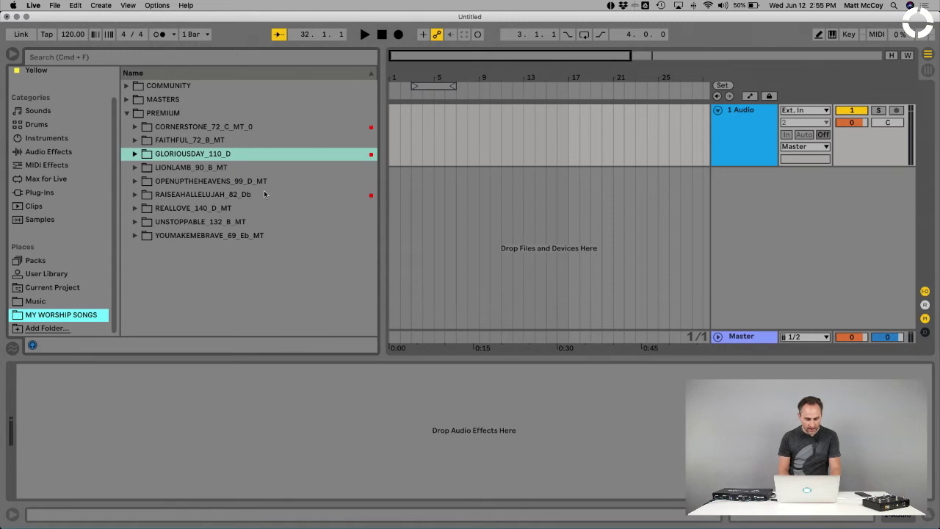
pyautogui.click(134, 154)
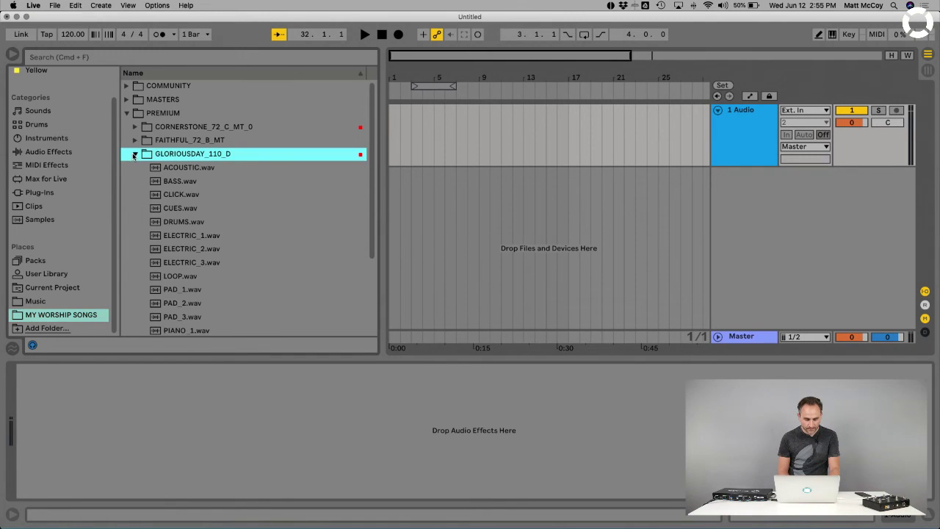
pyautogui.click(180, 208)
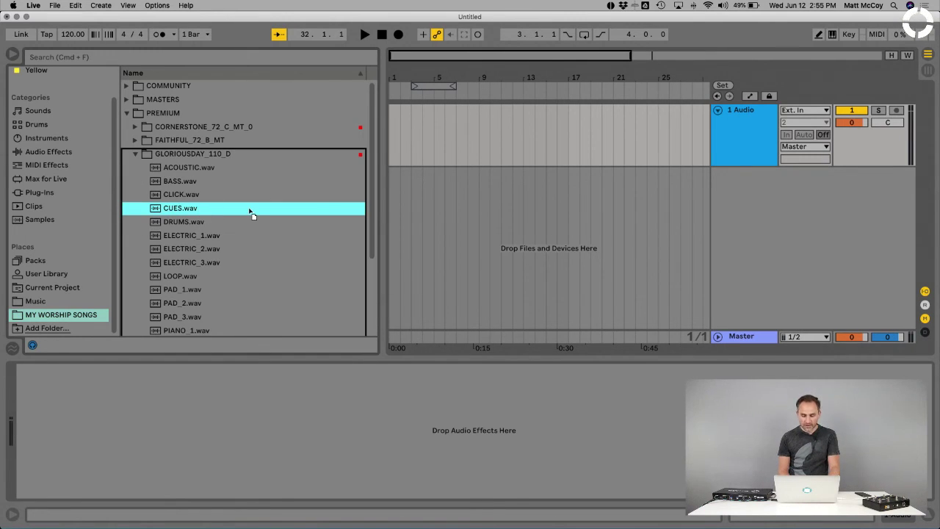
pyautogui.moveTo(249, 213); pyautogui.dragTo(393, 150)
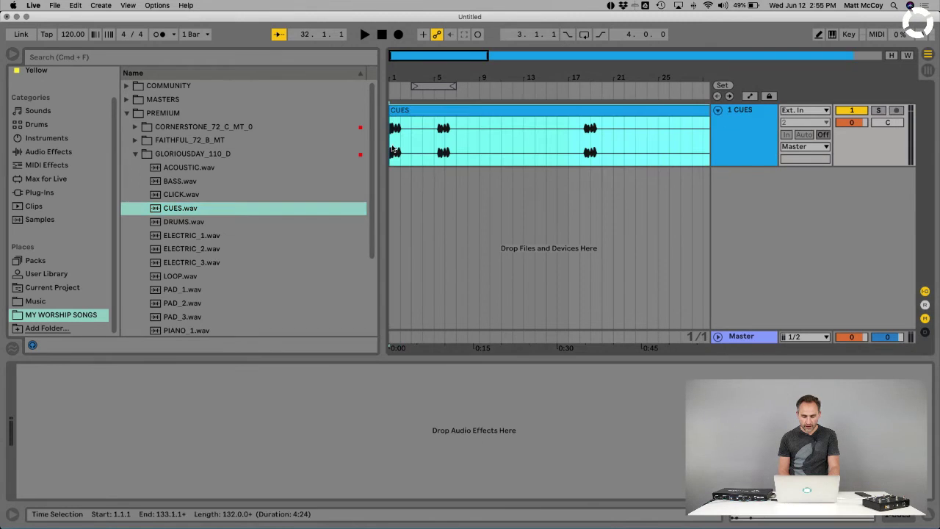
# Add all remaining GLORIOUSDAY_110_D stems except CLICK.wav and CUES.wav to the arrangement as separate tracks starting at bar 1.
pyautogui.click(192, 209)
pyautogui.scroll(-1, 189, 166)
pyautogui.click(185, 149)
pyautogui.scroll(-2, 186, 213)
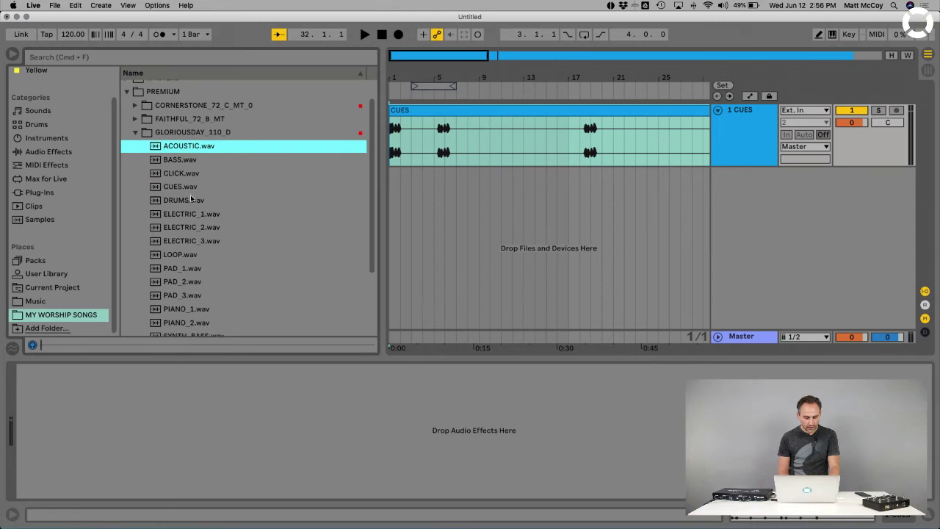
pyautogui.keyDown('shift'); pyautogui.click(185, 309); pyautogui.keyUp('shift')
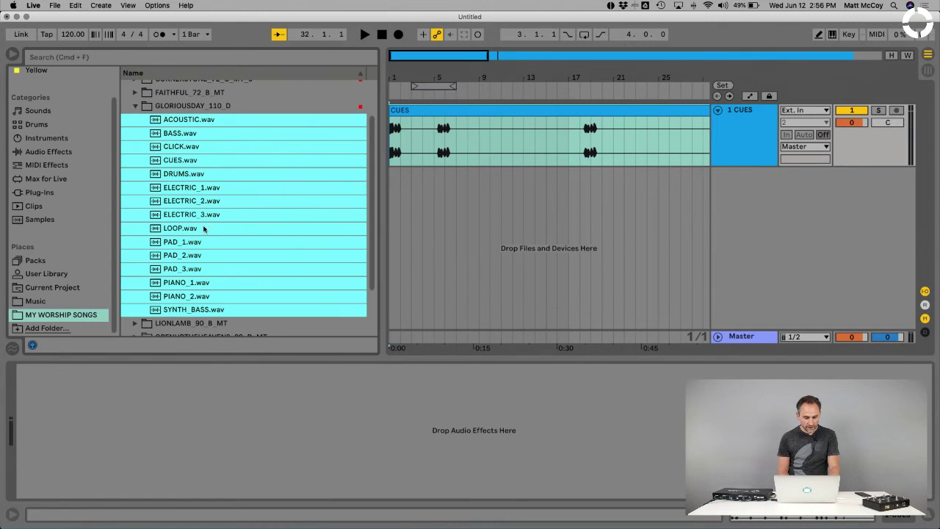
pyautogui.keyDown('super'); pyautogui.click(185, 161); pyautogui.keyUp('super')
pyautogui.keyDown('super'); pyautogui.click(180, 147); pyautogui.keyUp('super')
pyautogui.moveTo(162, 138); pyautogui.dragTo(185, 143)
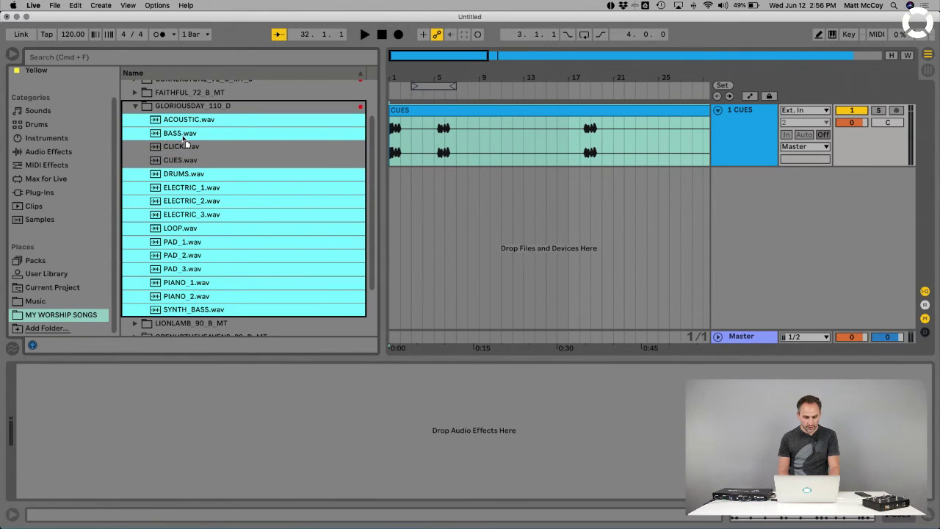
pyautogui.moveTo(342, 168); pyautogui.dragTo(246, 193)
pyautogui.scroll(5, 391, 200)
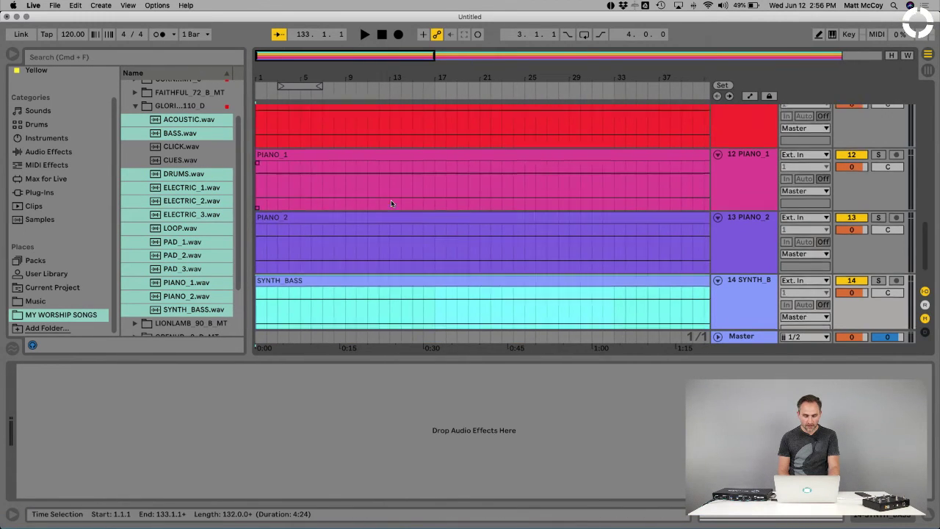
# Play the arrangement from the start, raise the volume and turn on the metronome.
pyautogui.scroll(8, 389, 140)
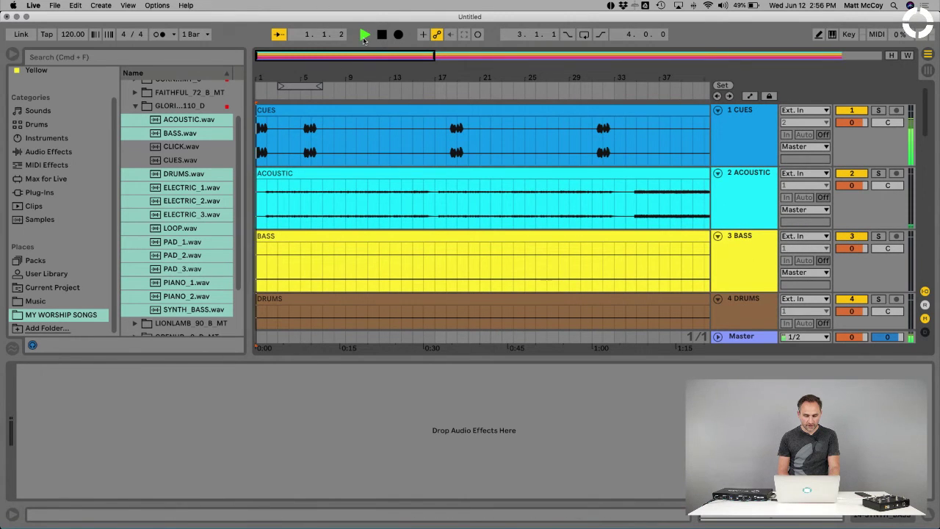
pyautogui.press('XF86AudioRaiseVolume')
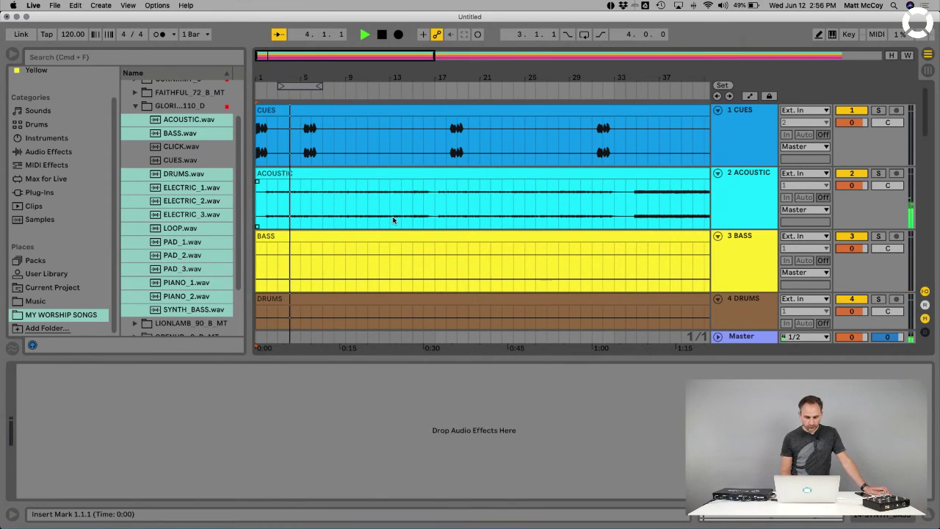
pyautogui.click(159, 35)
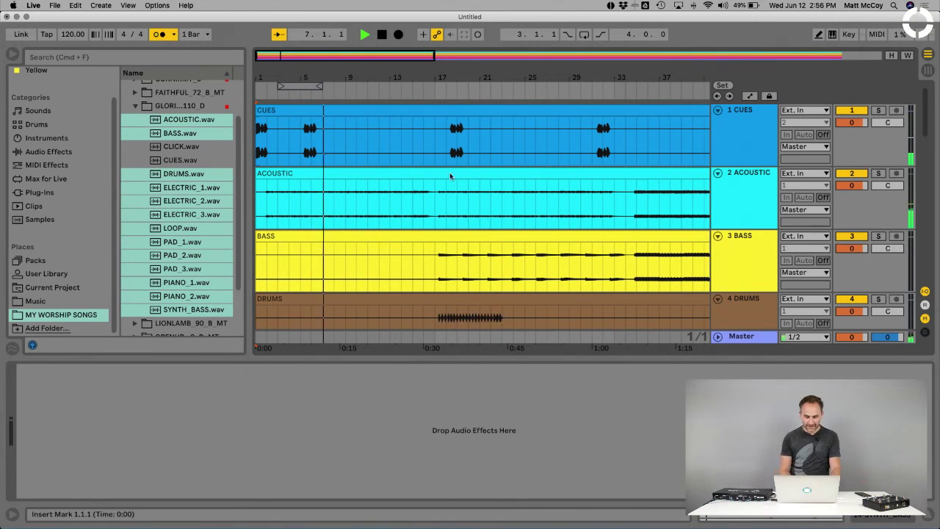
# Select all tracks and fold them to their minimum height, and stop playback.
pyautogui.press('super+a')
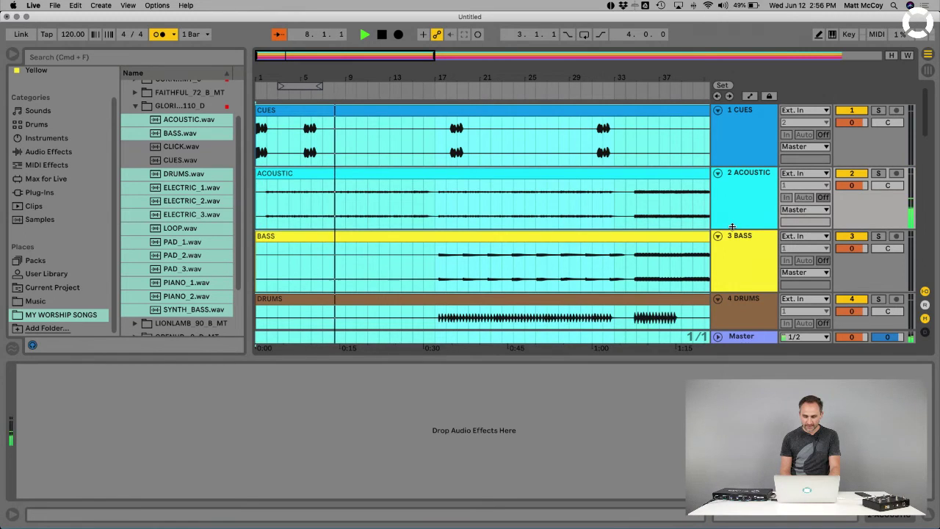
pyautogui.moveTo(720, 230); pyautogui.dragTo(729, 209)
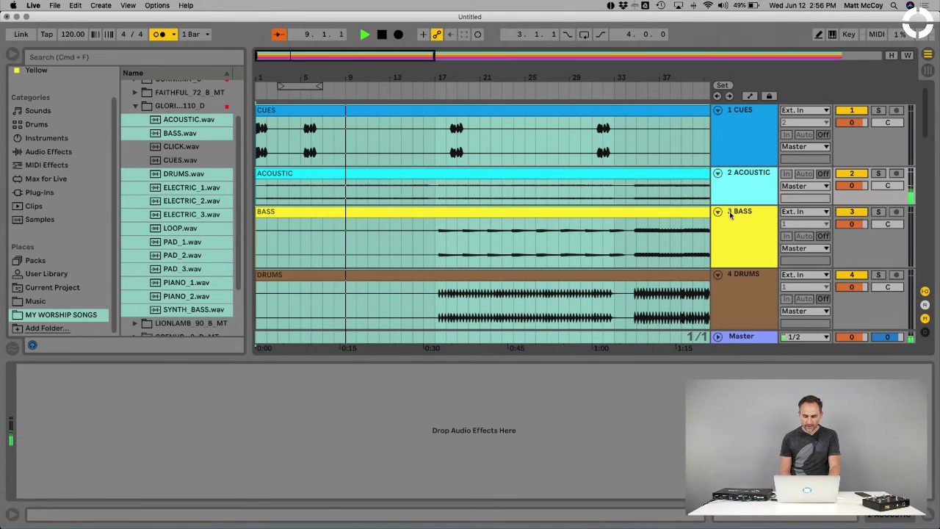
pyautogui.click(730, 214)
pyautogui.press('super+a')
pyautogui.click(745, 272)
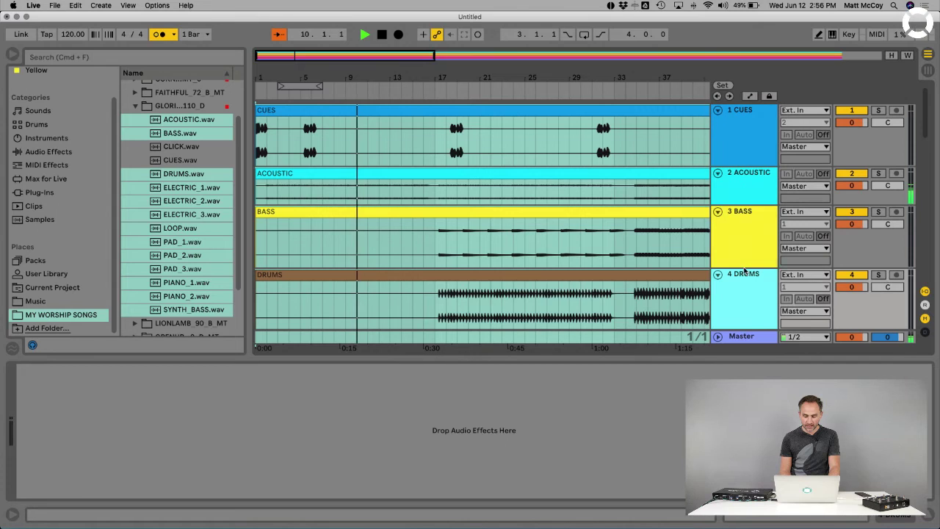
pyautogui.press('super+a')
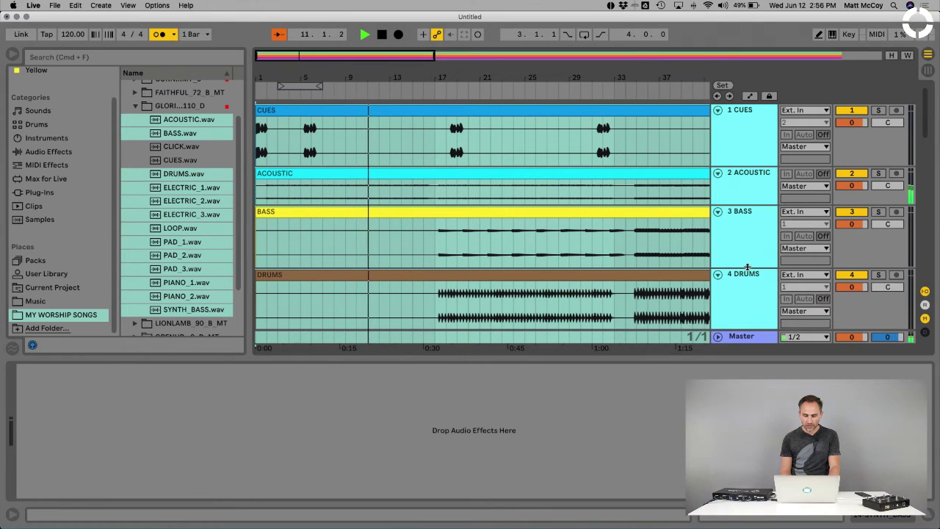
pyautogui.moveTo(747, 266); pyautogui.dragTo(741, 235)
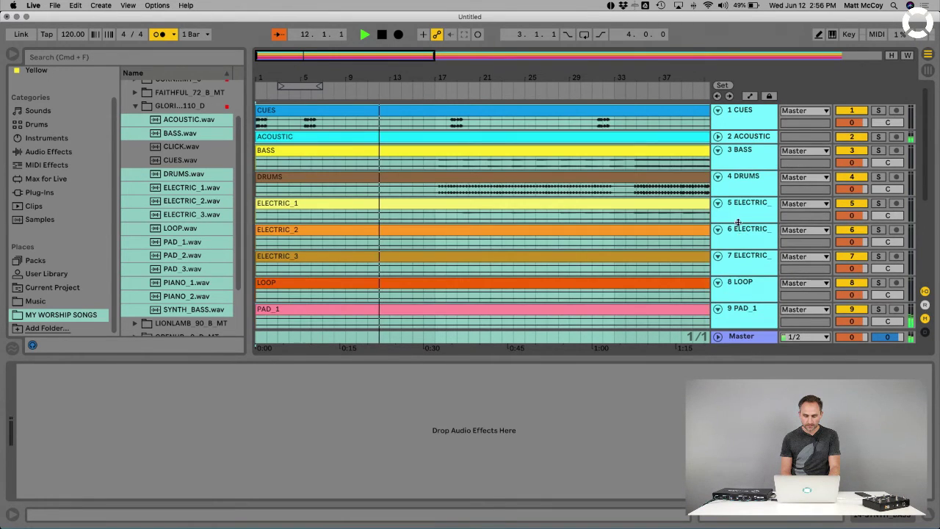
pyautogui.press('u')
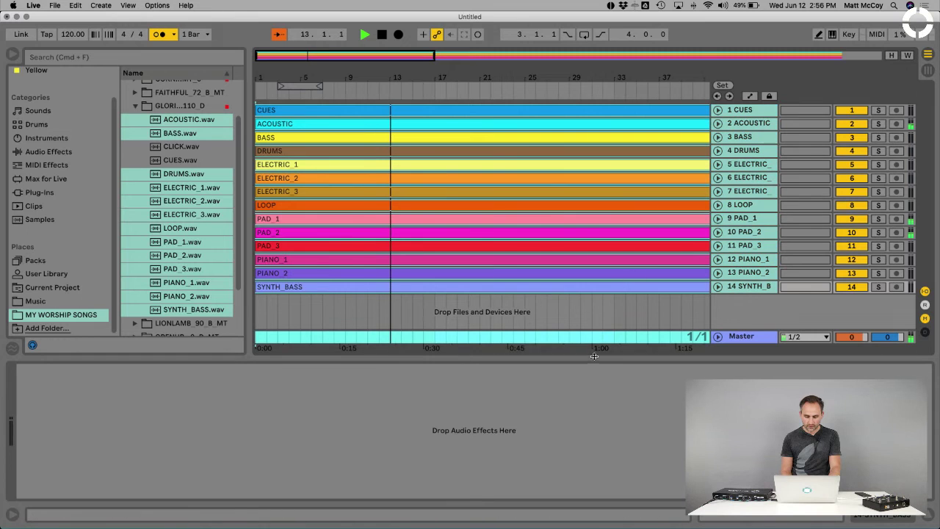
pyautogui.click(456, 299)
pyautogui.press('space')
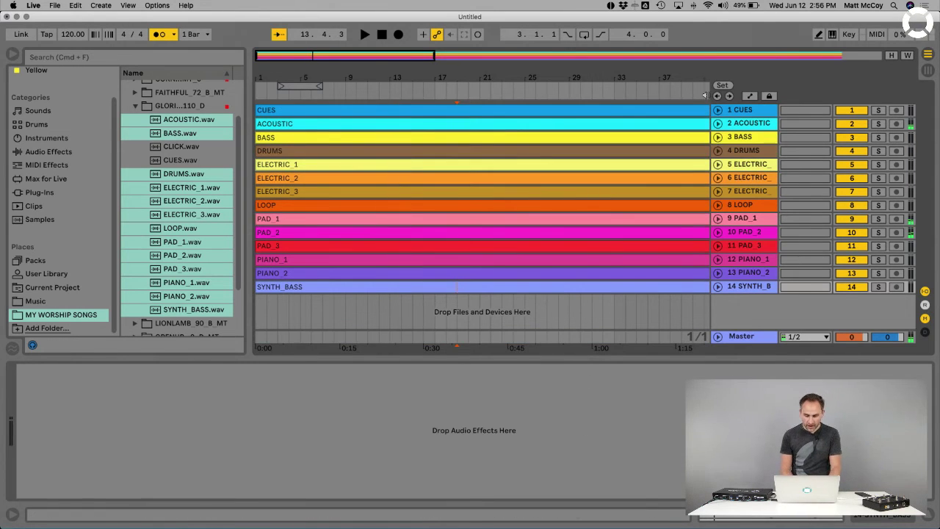
# Unfold the CUES track, add a locator at bar 2 and name it INTRO.
pyautogui.click(717, 109)
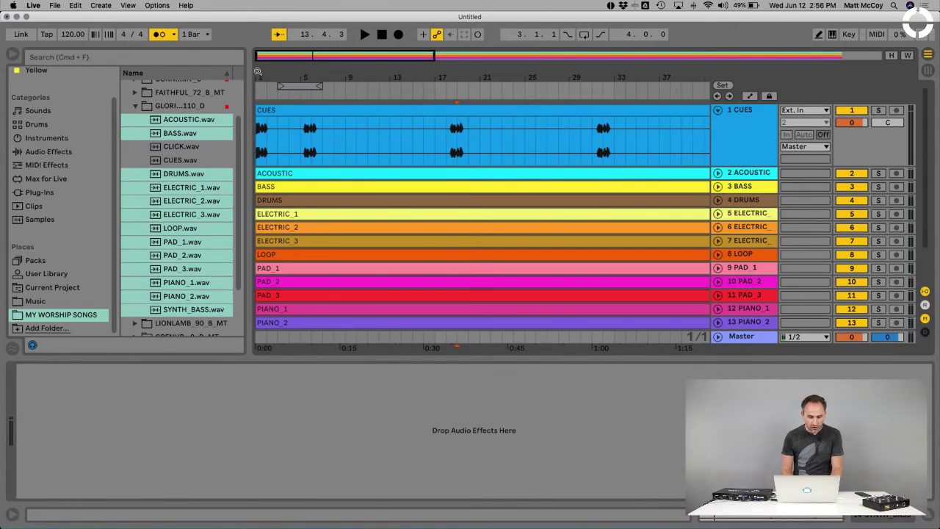
pyautogui.click(287, 150)
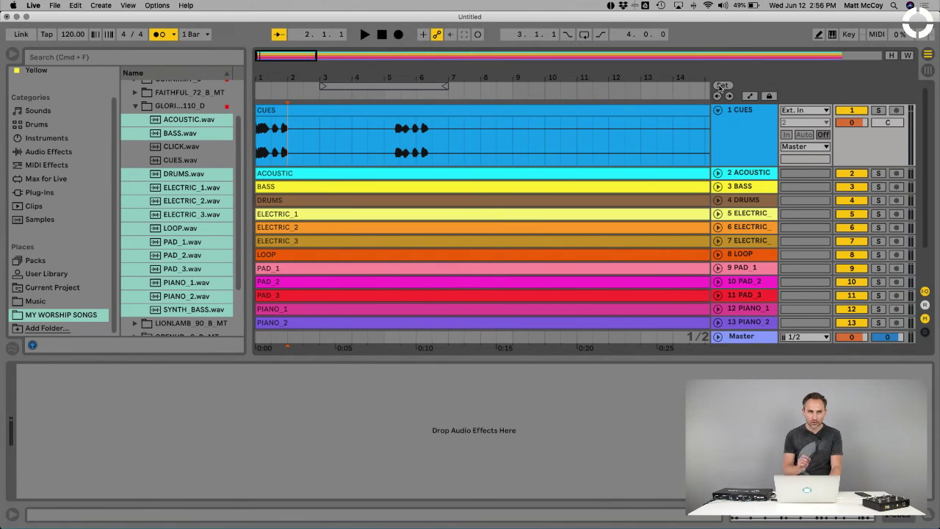
pyautogui.click(721, 86)
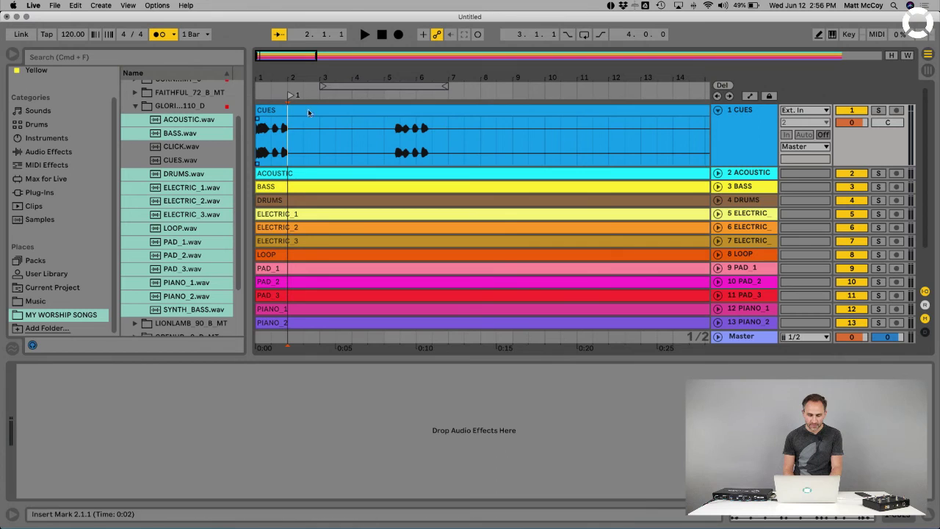
pyautogui.rightClick(290, 98)
pyautogui.click(304, 110)
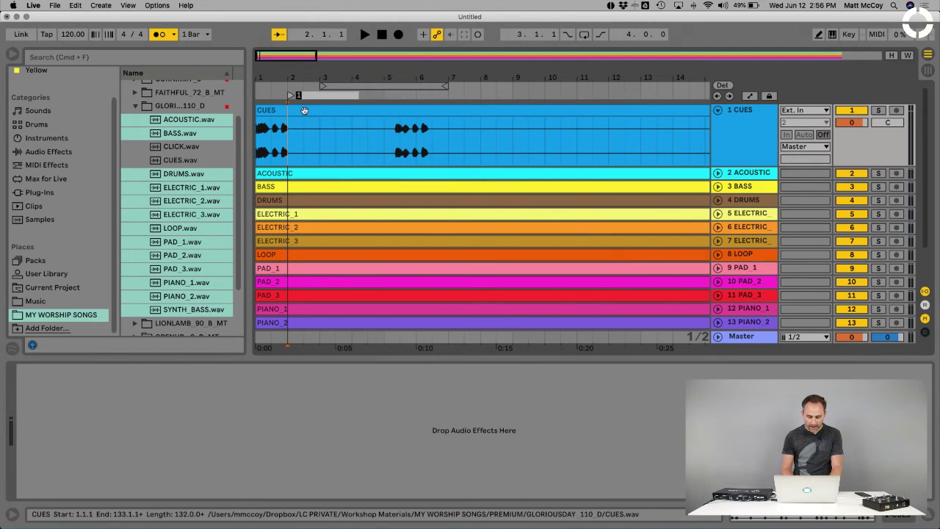
pyautogui.press('Return')
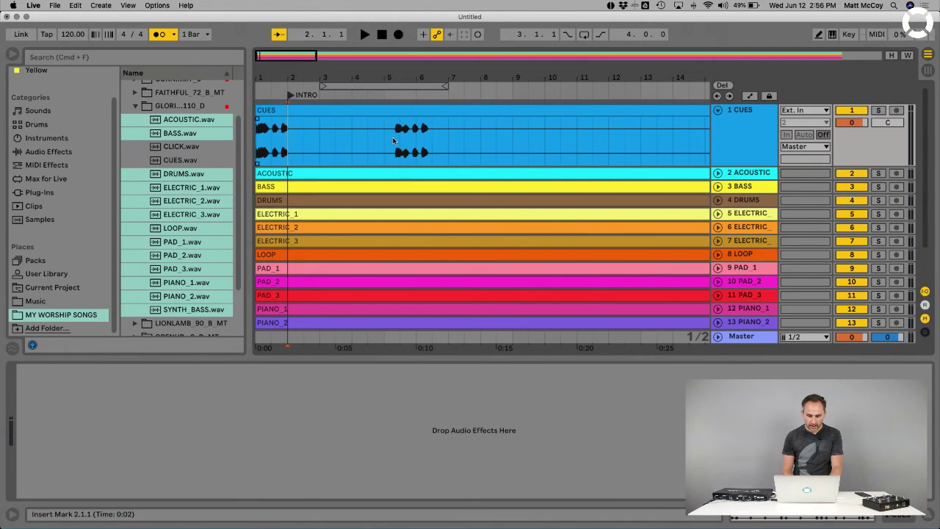
# Play on to the end of the second spoken cue, add a locator there at 6.3.1 and name it VERSE.
pyautogui.press('space')
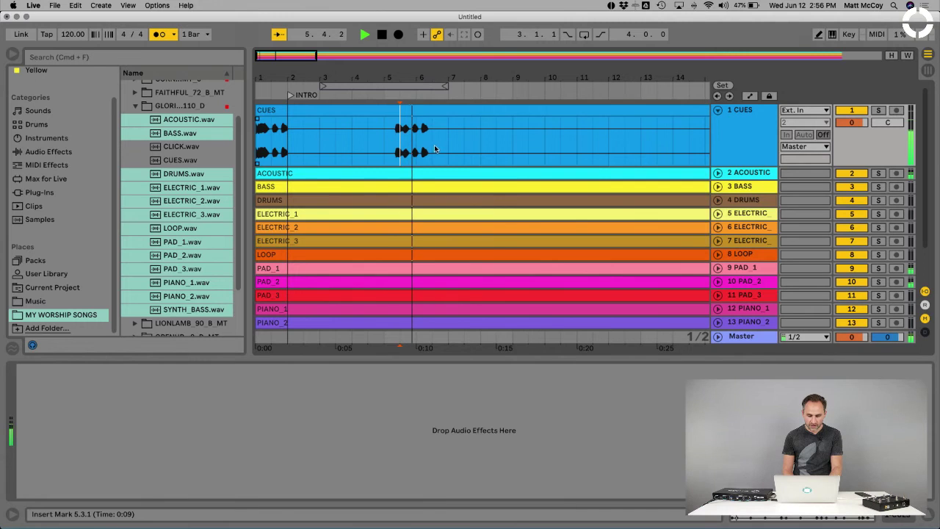
pyautogui.click(722, 85)
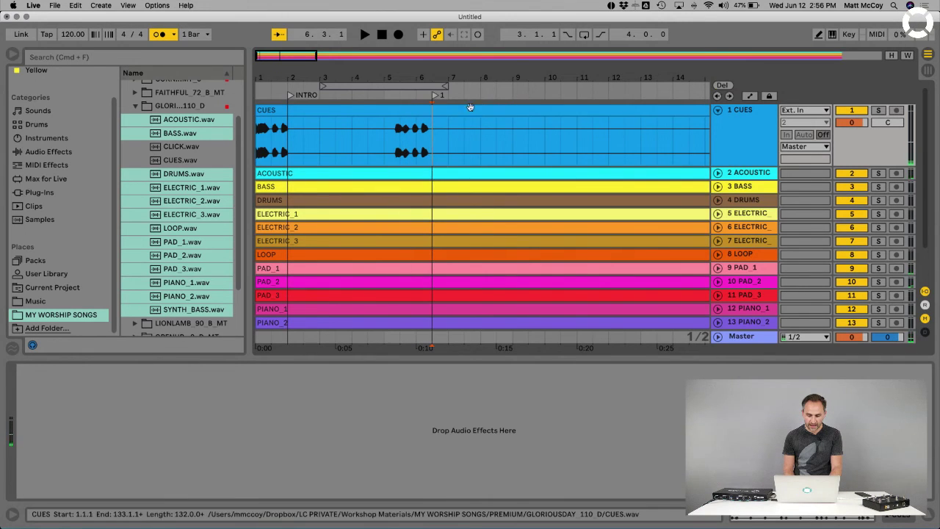
pyautogui.rightClick(434, 98)
pyautogui.click(445, 110)
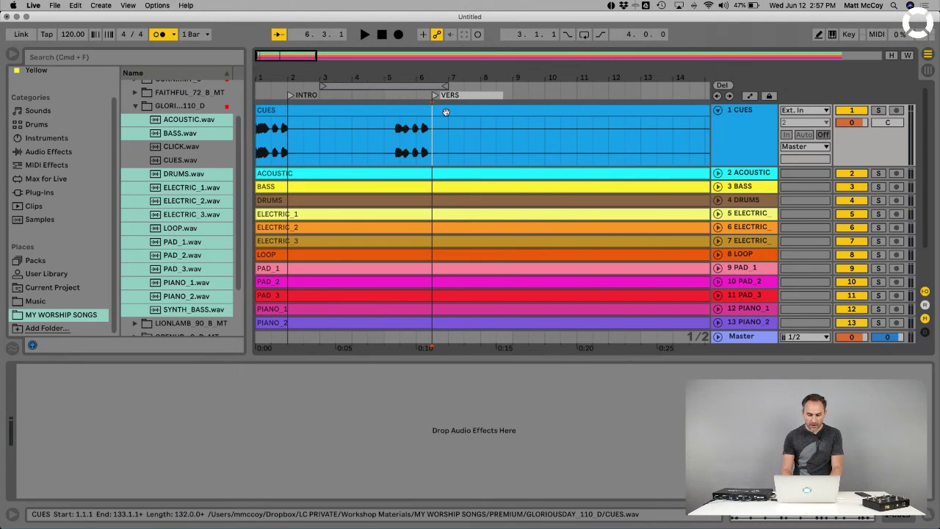
# Set the song tempo to 110 BPM and move the VERSE locator to bar 6.
pyautogui.moveTo(496, 79); pyautogui.dragTo(281, 77)
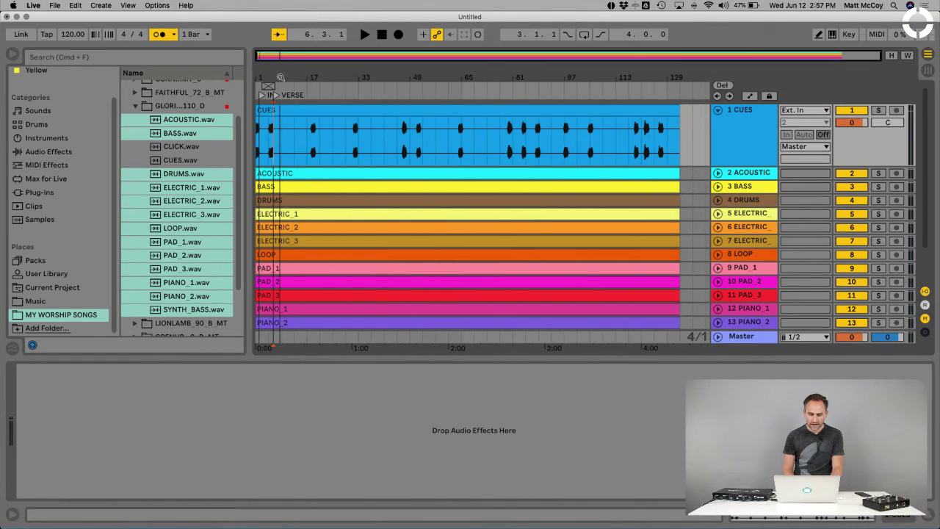
pyautogui.click(320, 135)
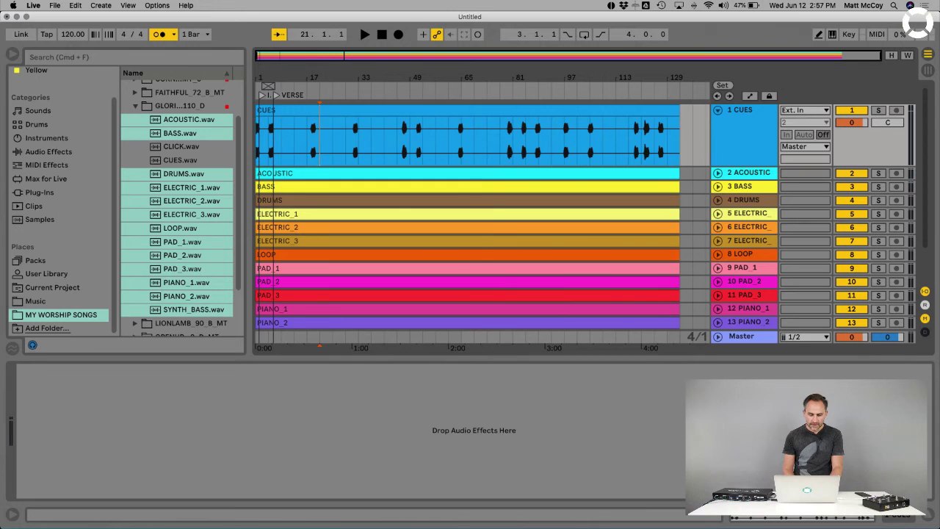
pyautogui.press('+')
pyautogui.press('+')
pyautogui.press('+')
pyautogui.moveTo(437, 81); pyautogui.dragTo(314, 78)
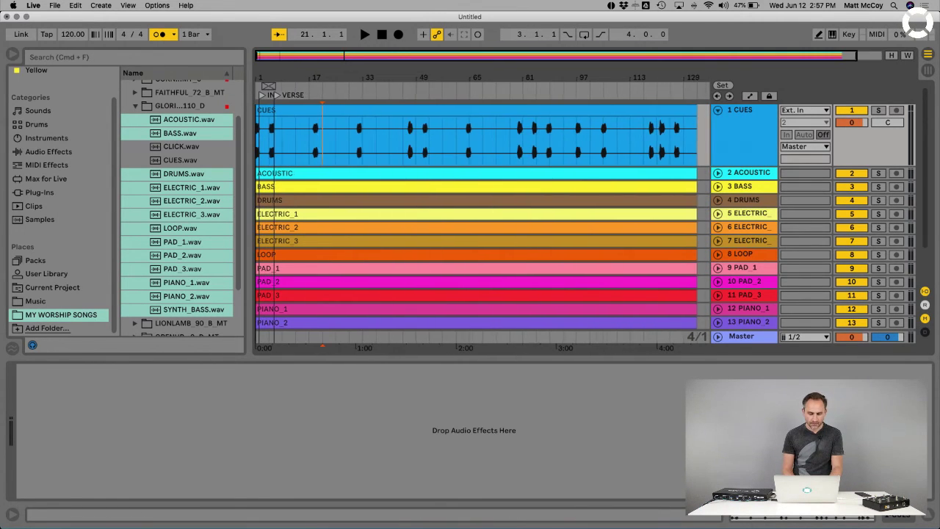
pyautogui.moveTo(251, 77); pyautogui.dragTo(300, 132)
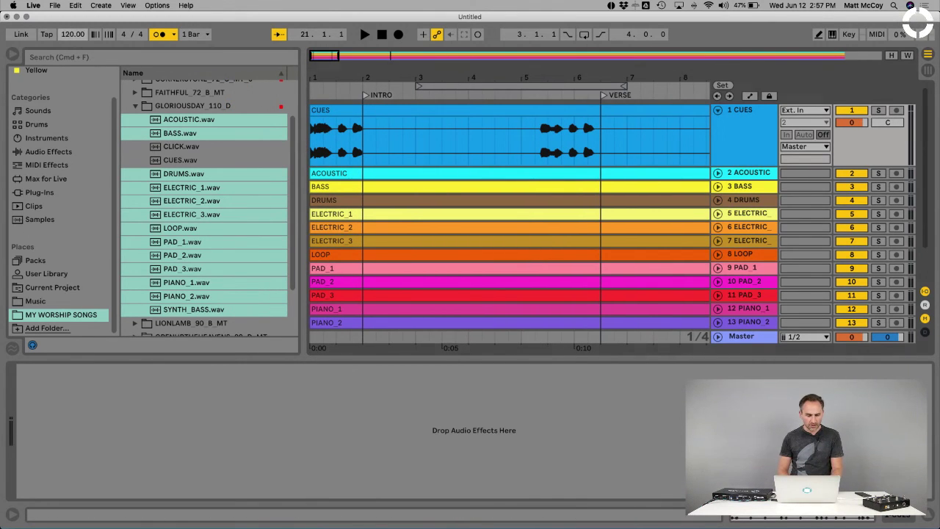
pyautogui.press('Return')
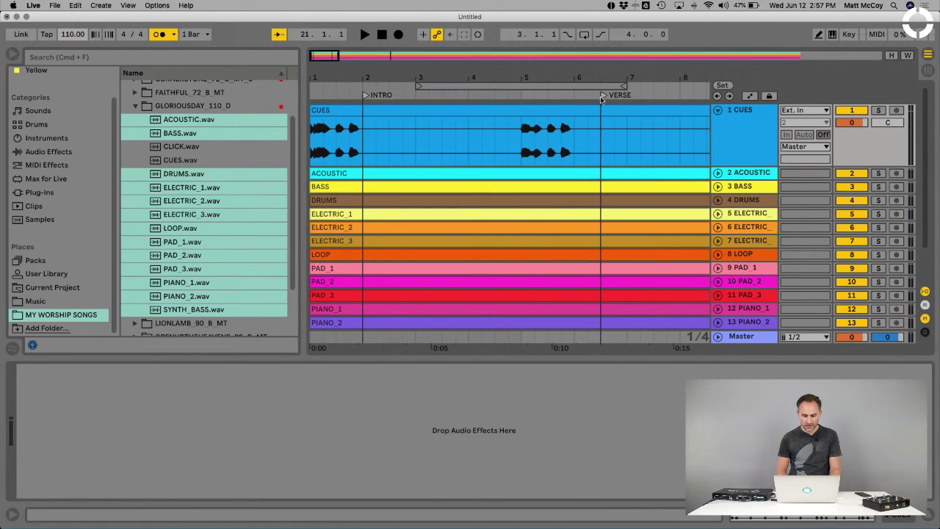
pyautogui.moveTo(601, 98); pyautogui.dragTo(471, 76)
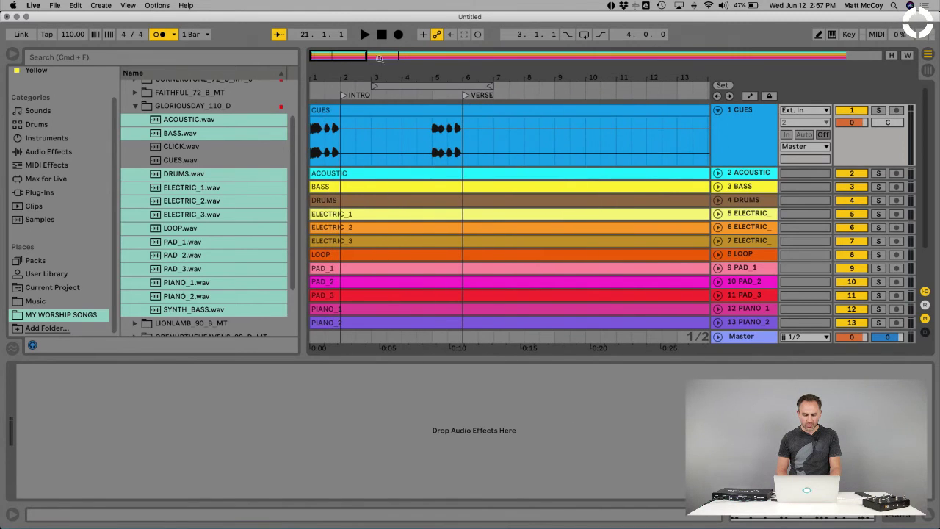
# Play the arrangement from the start and add a locator at bar 18, right after the third spoken cue.
pyautogui.click(382, 35)
pyautogui.press('space')
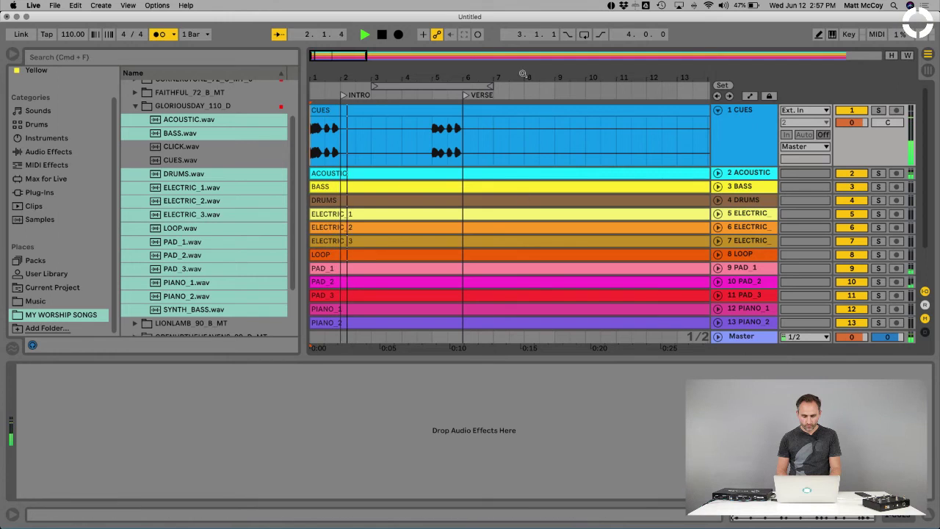
pyautogui.press('-')
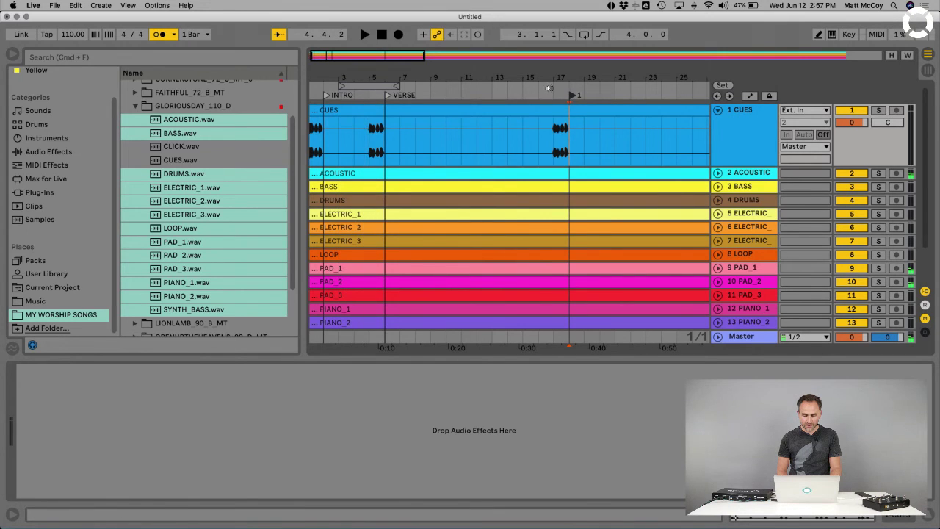
pyautogui.click(569, 96)
pyautogui.moveTo(567, 76); pyautogui.dragTo(516, 77)
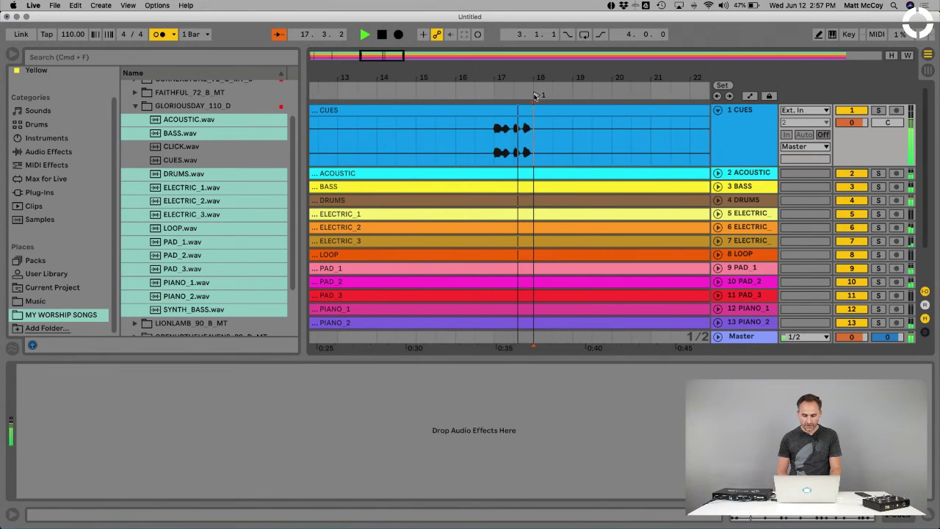
# Rename the locator at bar 18 as VERSE.
pyautogui.rightClick(537, 96)
pyautogui.click(552, 110)
pyautogui.write('VERSE')
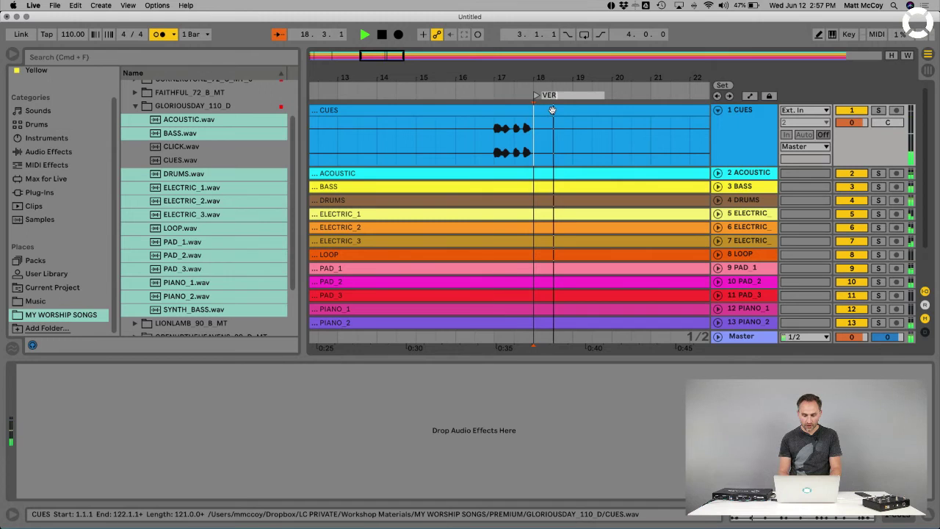
pyautogui.press('Return')
# Fold the CUES track and select a stretch of empty time after the stems end, from ACOUSTIC down to SYNTH_BASS.
pyautogui.press('-')
pyautogui.press('w')
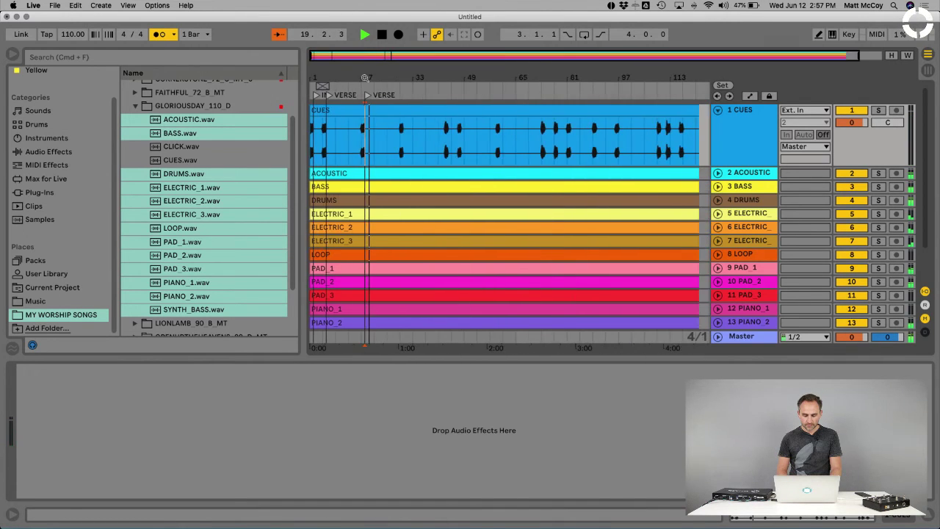
pyautogui.click(717, 111)
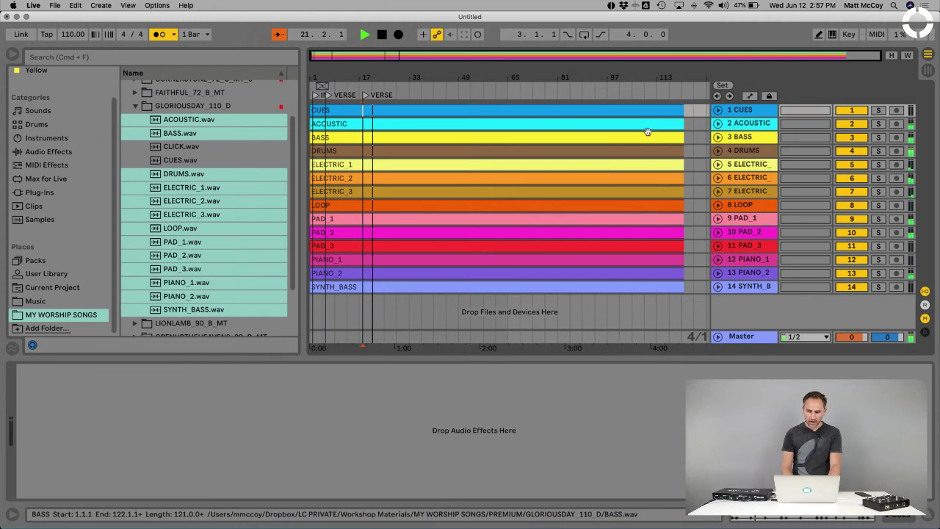
pyautogui.keyDown('ctrl'); pyautogui.scroll(1, 652, 133); pyautogui.keyUp('ctrl')
pyautogui.keyDown('ctrl'); pyautogui.scroll(5, 653, 134); pyautogui.keyUp('ctrl')
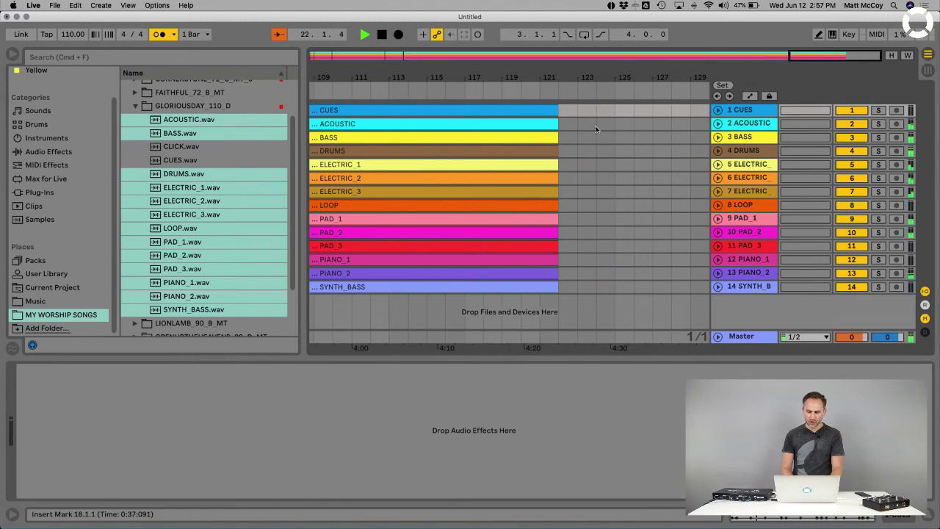
pyautogui.moveTo(578, 122); pyautogui.dragTo(605, 299)
pyautogui.doubleClick(532, 81)
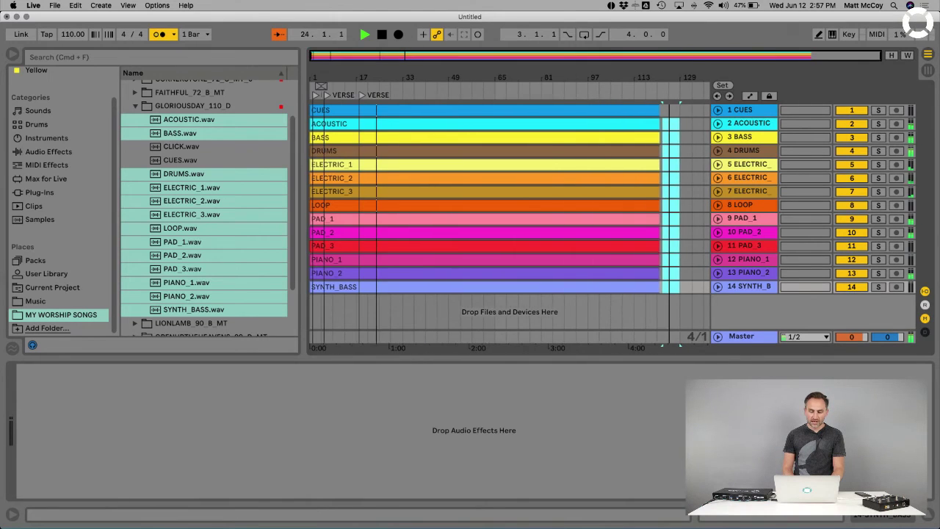
# Clear the time selection after the song's end and stop playback.
pyautogui.click(686, 191)
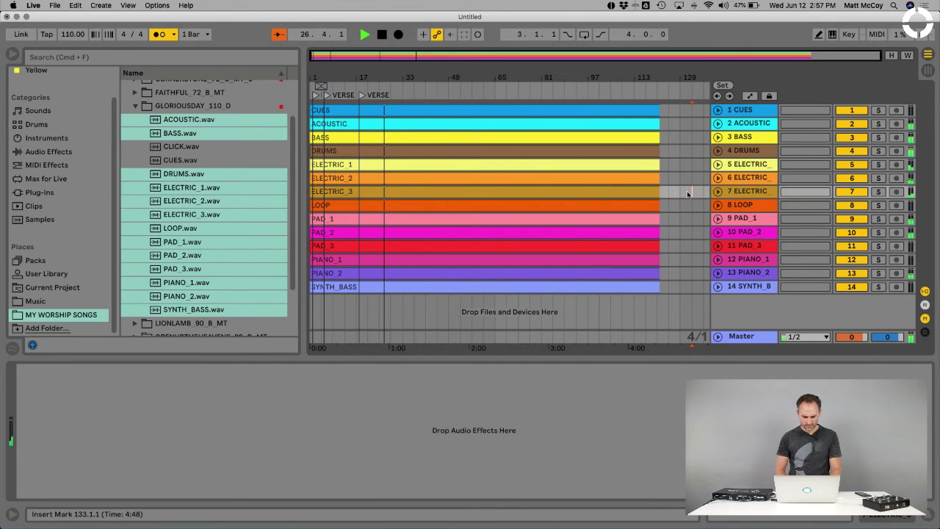
pyautogui.press('space')
pyautogui.moveTo(301, 86)
pyautogui.mouseDown()
pyautogui.moveTo(284, 86)
pyautogui.moveTo(300, 86)
pyautogui.mouseUp()
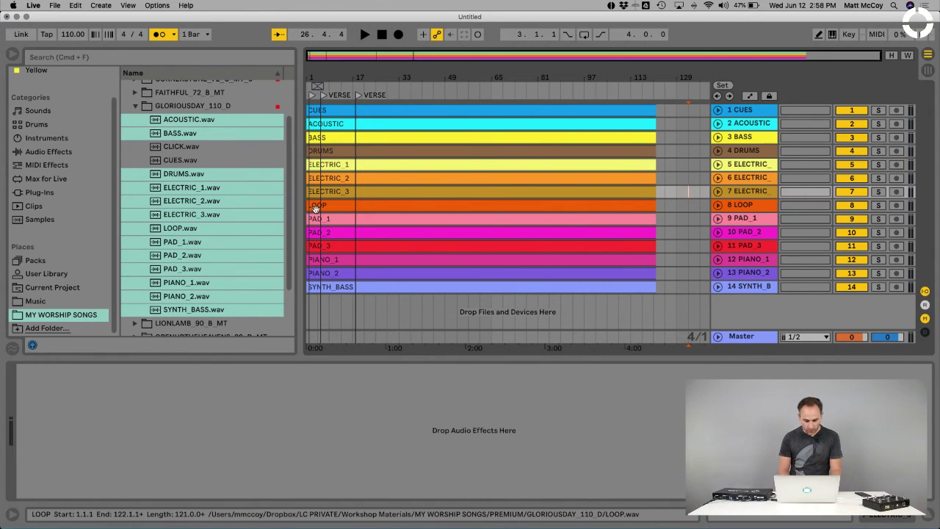
# Insert a new audio track and move it above the CUES track.
pyautogui.click(748, 110)
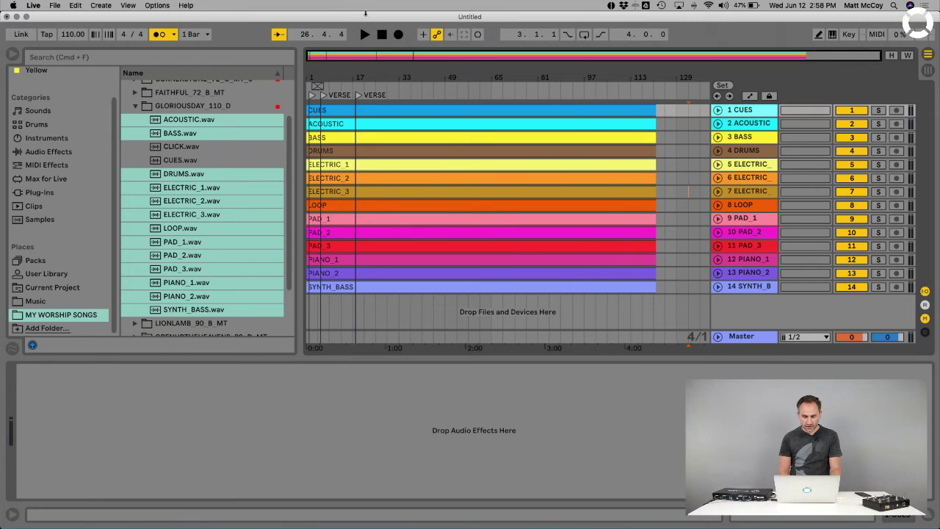
pyautogui.click(99, 5)
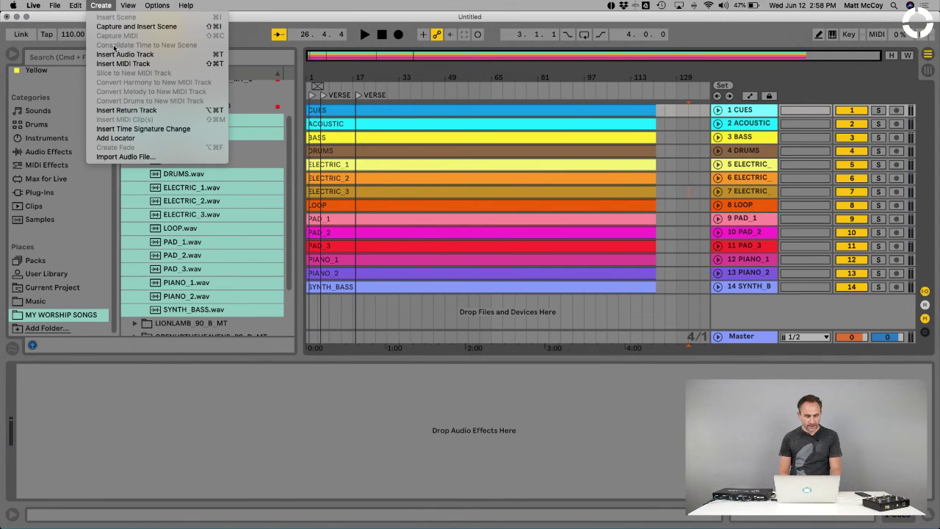
pyautogui.click(121, 54)
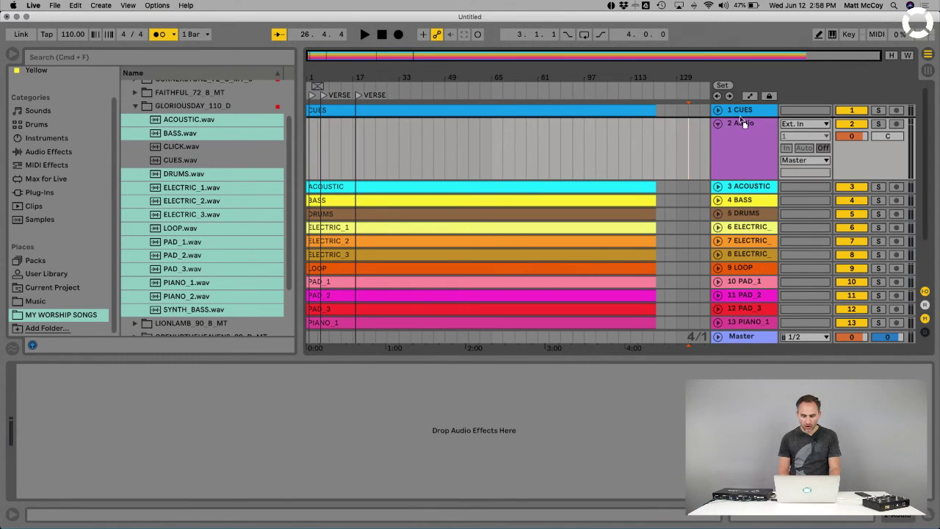
pyautogui.moveTo(742, 125); pyautogui.dragTo(744, 111)
# Rename the new audio track as TEMPO TRACK.
pyautogui.press('cmd+r')
pyautogui.write('TEP')
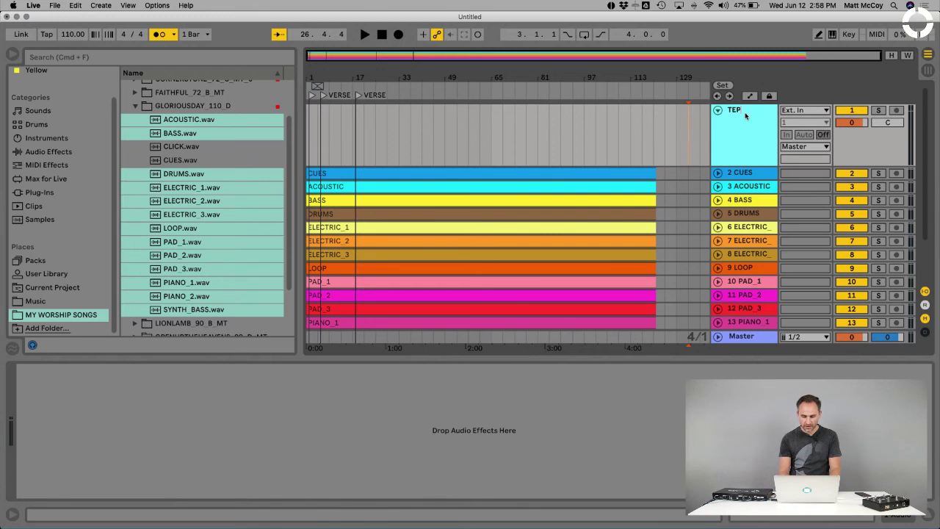
pyautogui.write('PO TRACK')
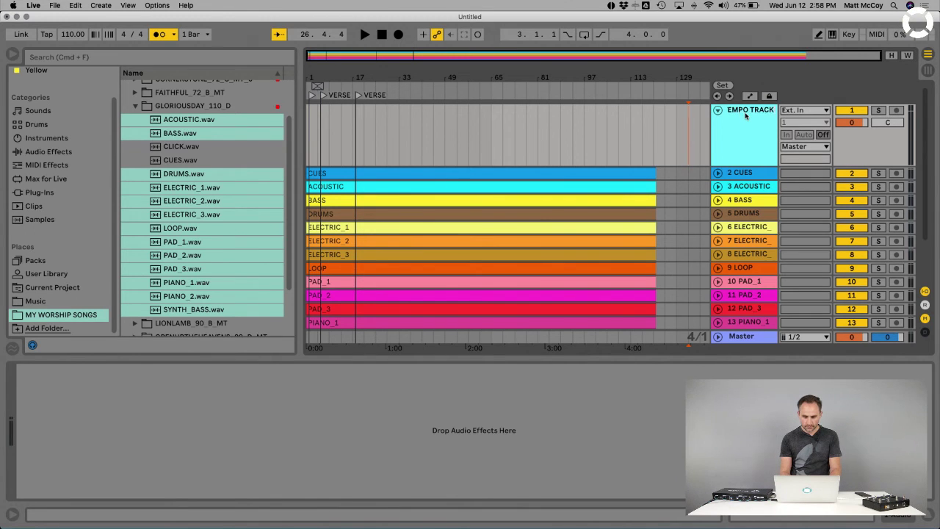
pyautogui.press('Return')
# Place TEMPO TRACK BLANK.alc from the User Library at bar 1 of the tempo track.
pyautogui.moveTo(315, 77)
pyautogui.mouseDown()
pyautogui.moveTo(314, 124)
pyautogui.moveTo(307, 74)
pyautogui.mouseUp()
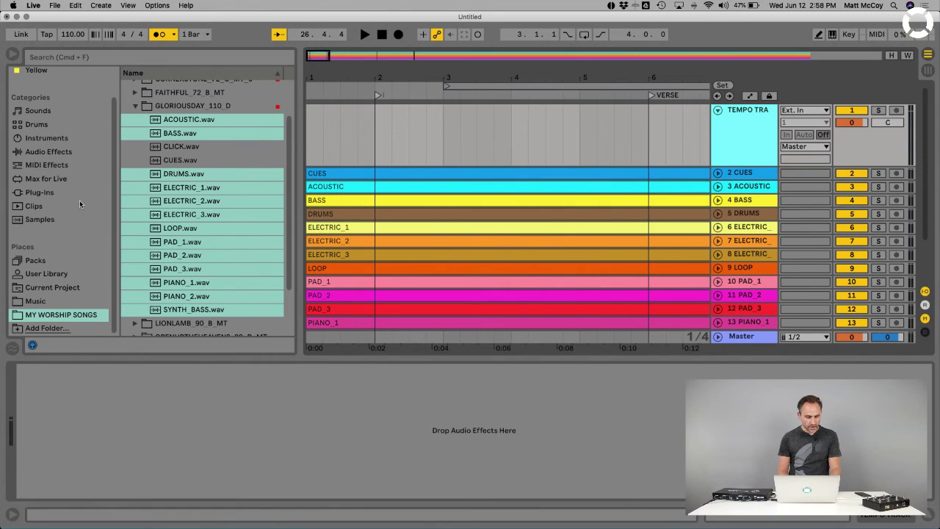
pyautogui.click(45, 272)
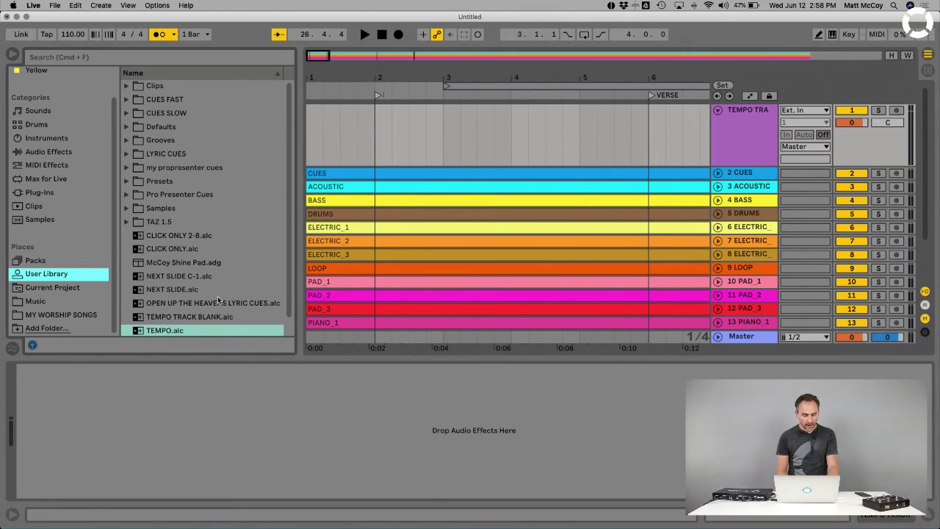
pyautogui.scroll(-1, 218, 300)
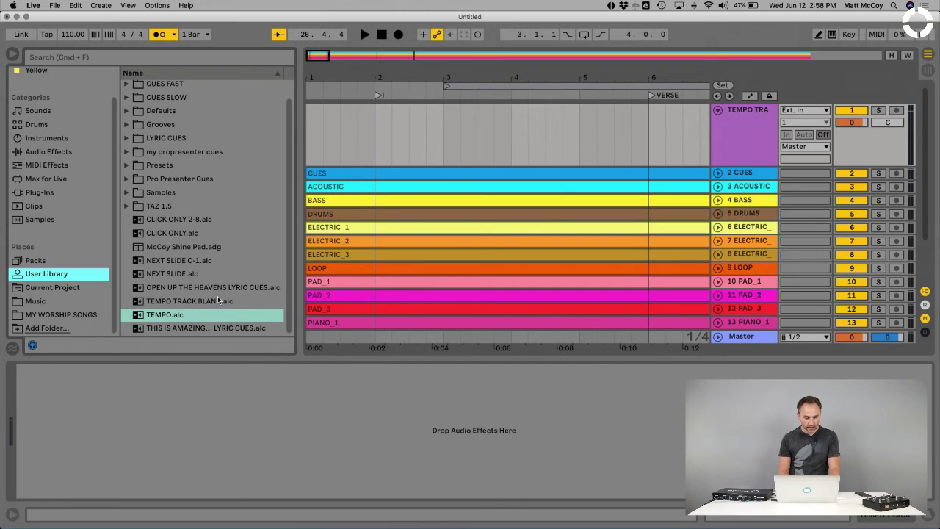
pyautogui.moveTo(190, 301); pyautogui.dragTo(315, 136)
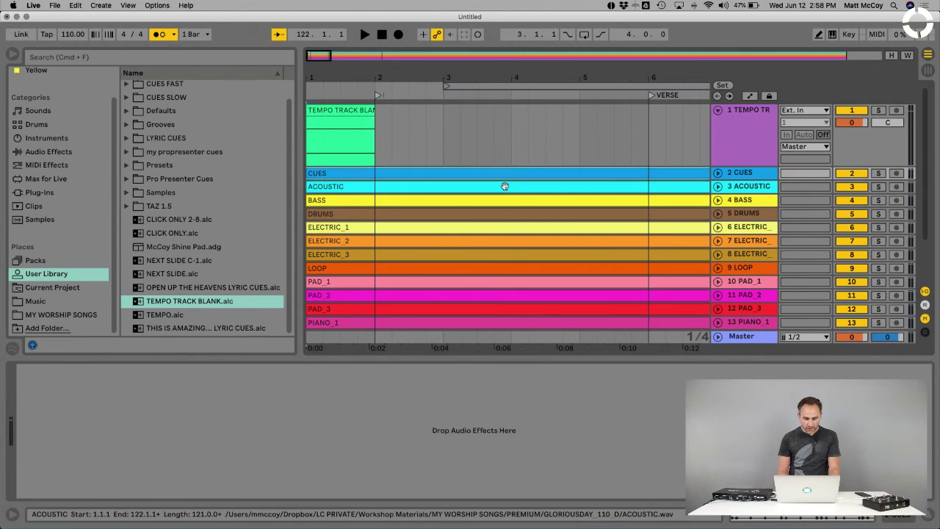
# Select all stem clips from CUES to SYNTH_BASS and turn on Warp for them.
pyautogui.scroll(-3, 504, 184)
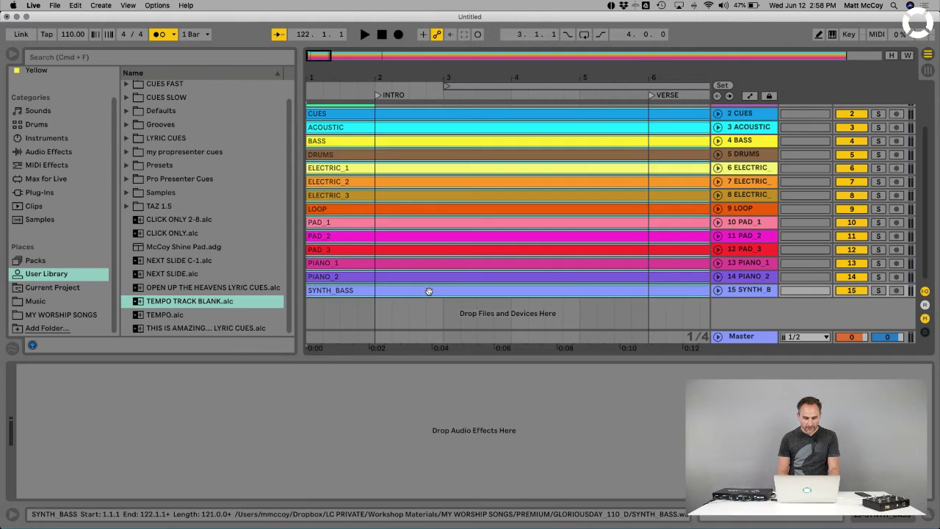
pyautogui.scroll(1, 442, 213)
pyautogui.scroll(-1, 441, 207)
pyautogui.click(415, 117)
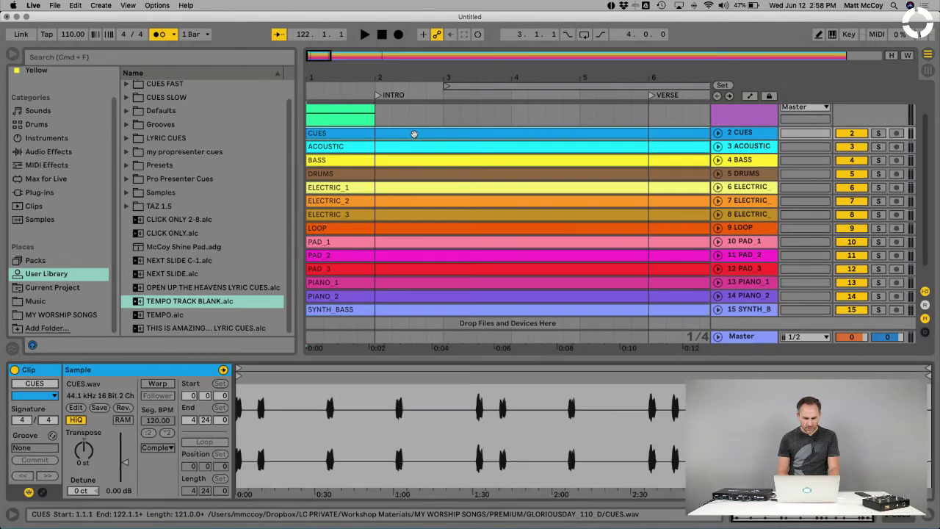
pyautogui.keyDown('shift'); pyautogui.click(421, 290); pyautogui.keyUp('shift')
pyautogui.scroll(1, 421, 290)
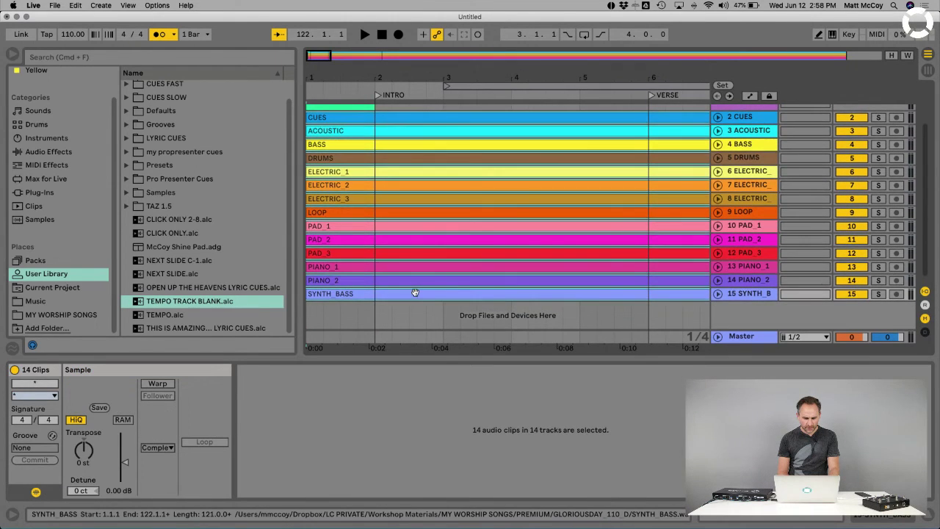
pyautogui.click(164, 384)
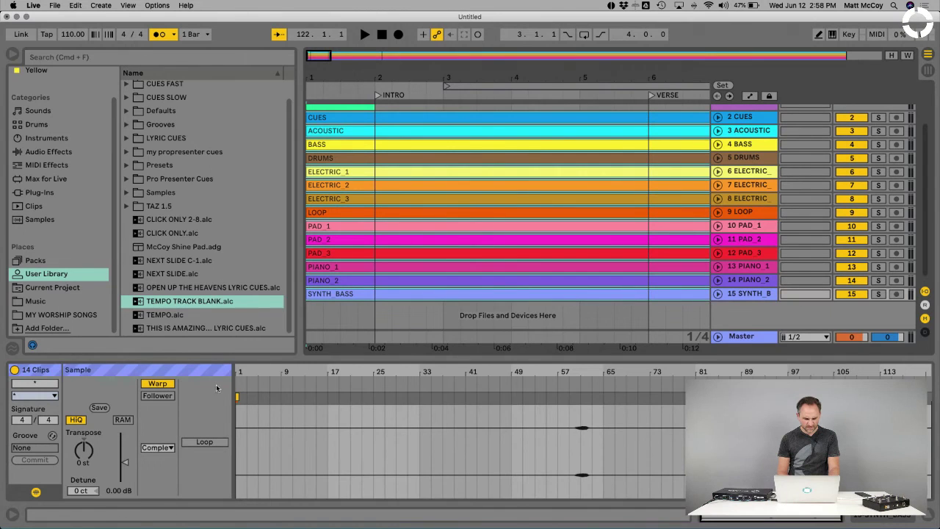
# Make the TEMPO TRACK BLANK clip the tempo leader.
pyautogui.click(402, 110)
pyautogui.scroll(2, 402, 110)
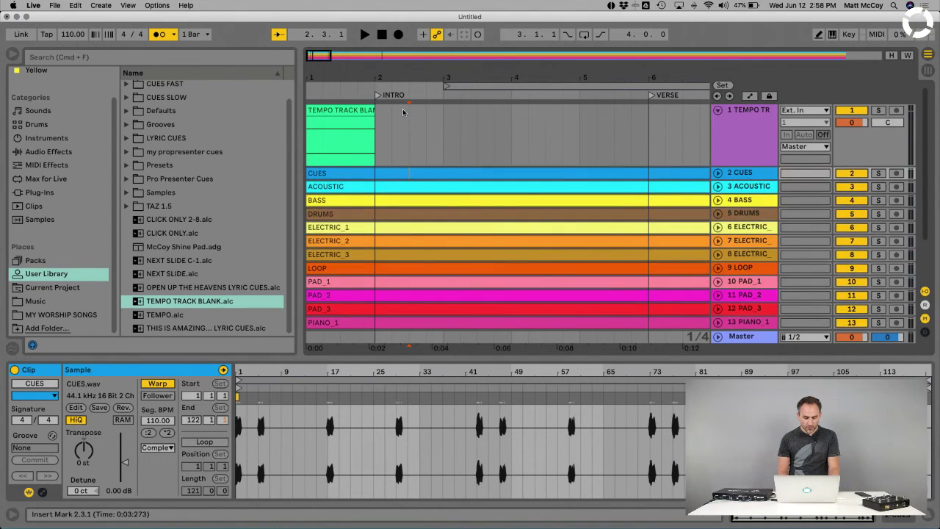
pyautogui.click(333, 112)
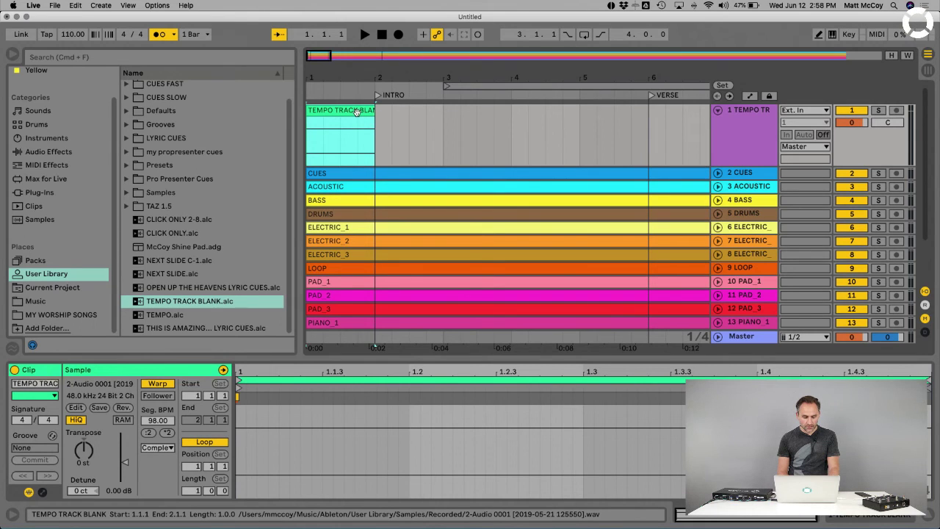
pyautogui.click(163, 396)
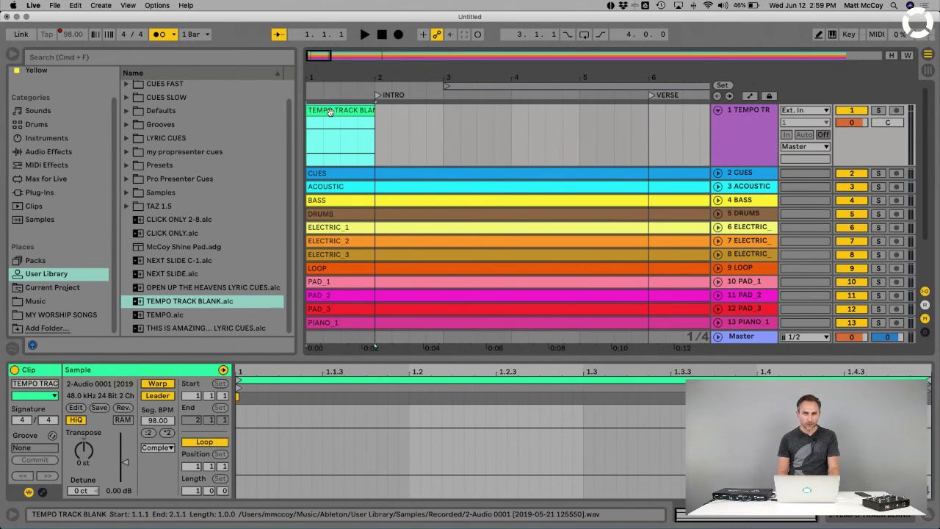
# Extend the TEMPO TRACK BLANK clip to bar 121 so it spans nearly the full length of the stems.
pyautogui.moveTo(403, 84); pyautogui.dragTo(336, 79)
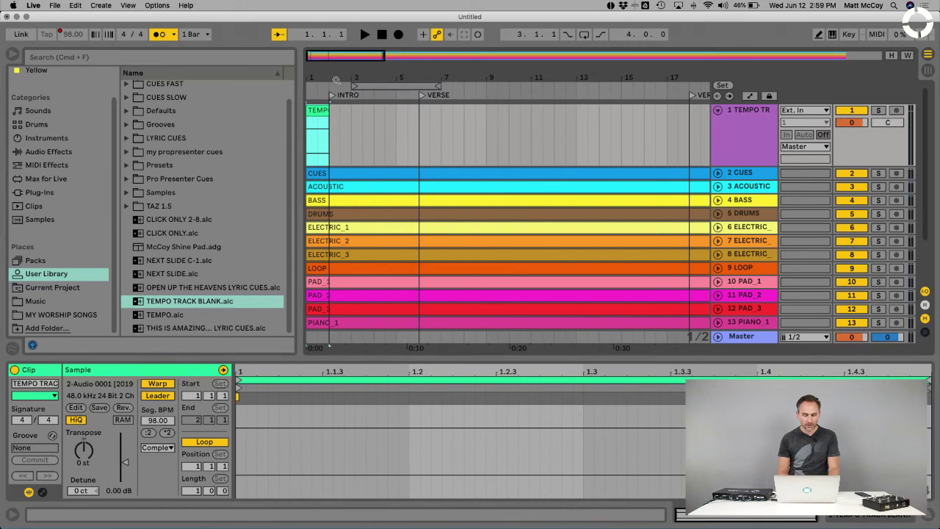
pyautogui.press('super+d')
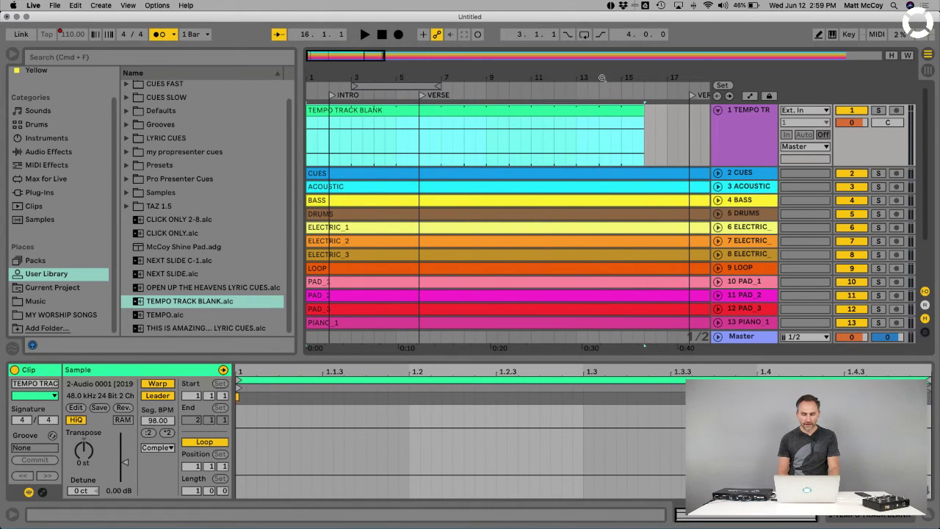
pyautogui.moveTo(602, 77); pyautogui.dragTo(408, 76)
pyautogui.moveTo(431, 110); pyautogui.dragTo(672, 105)
pyautogui.moveTo(455, 79); pyautogui.dragTo(411, 77)
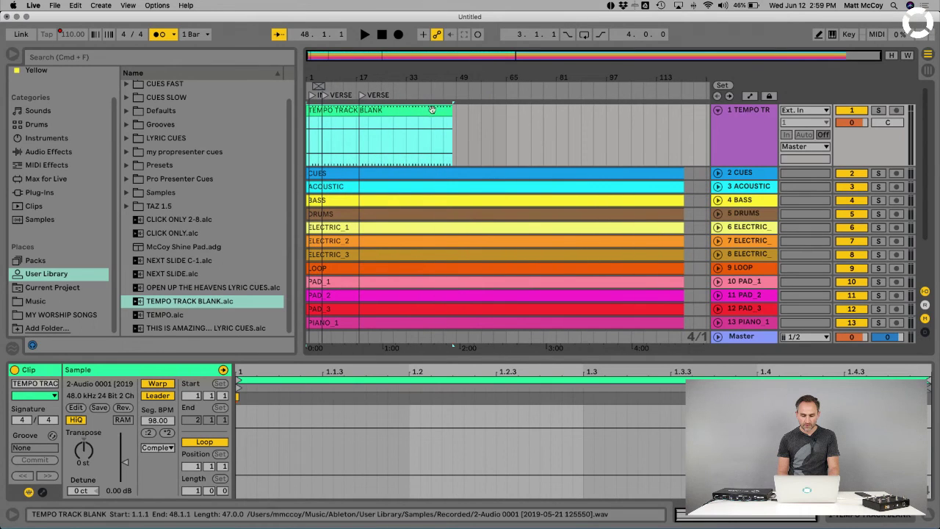
pyautogui.moveTo(450, 111); pyautogui.dragTo(681, 112)
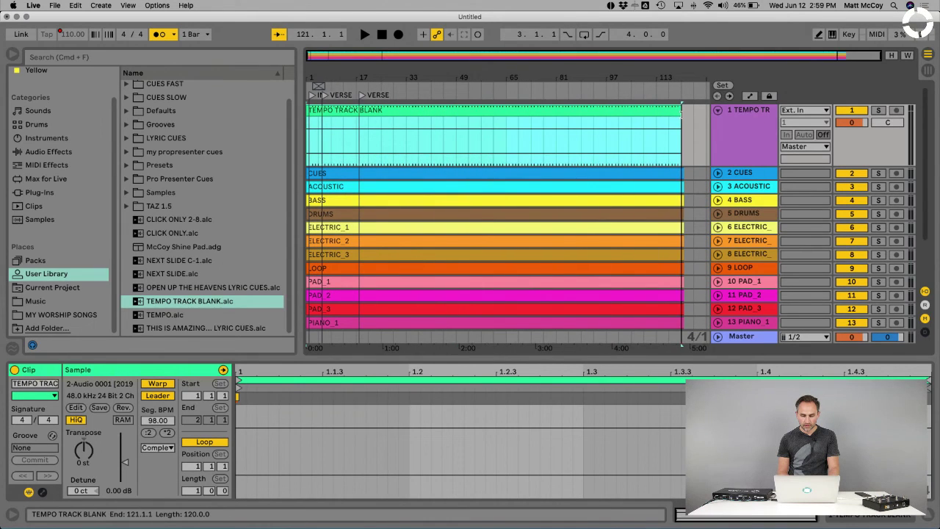
# Set the segment tempo of the extended TEMPO TRACK BLANK clip to 130 BPM.
pyautogui.click(443, 139)
pyautogui.moveTo(309, 78); pyautogui.dragTo(309, 118)
pyautogui.click(379, 110)
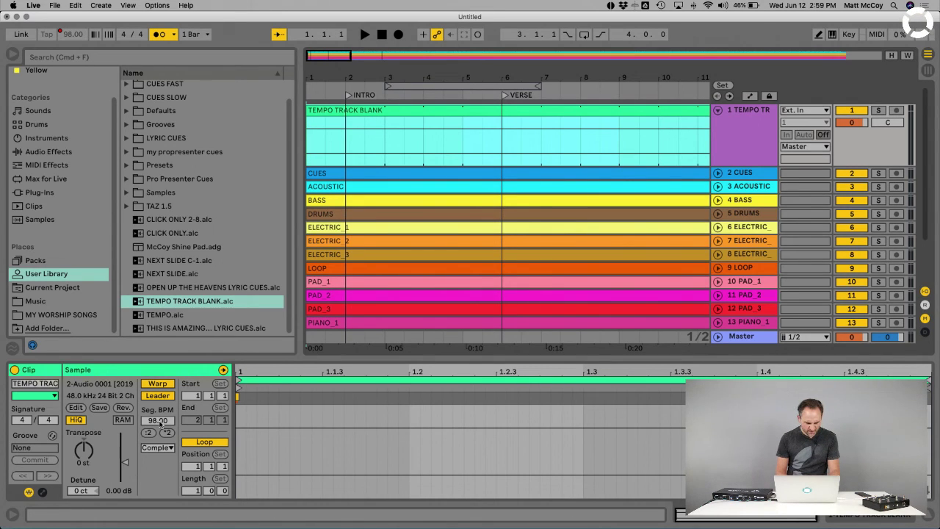
pyautogui.click(160, 423)
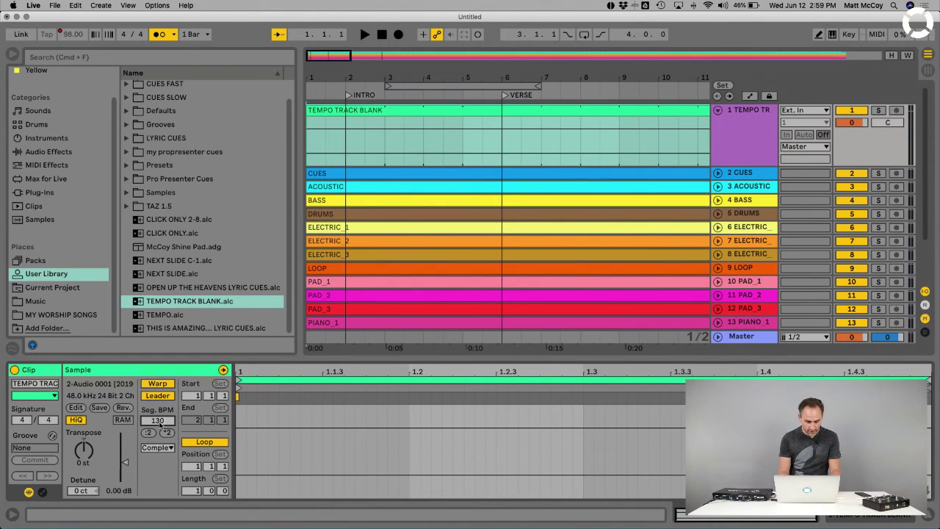
pyautogui.write('130')
pyautogui.press('Return')
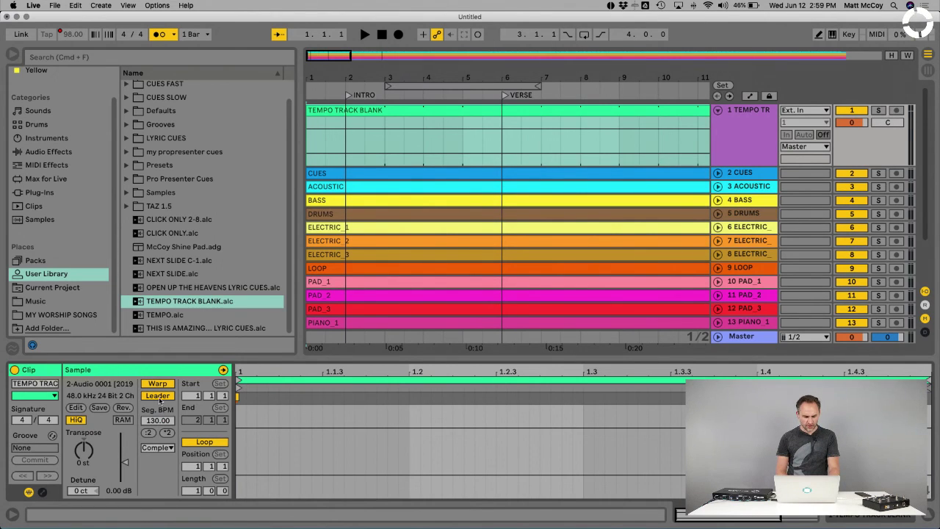
# Play the arrangement from bar 1 and reduce the tempo track's height to fit all stem tracks in view.
pyautogui.click(391, 136)
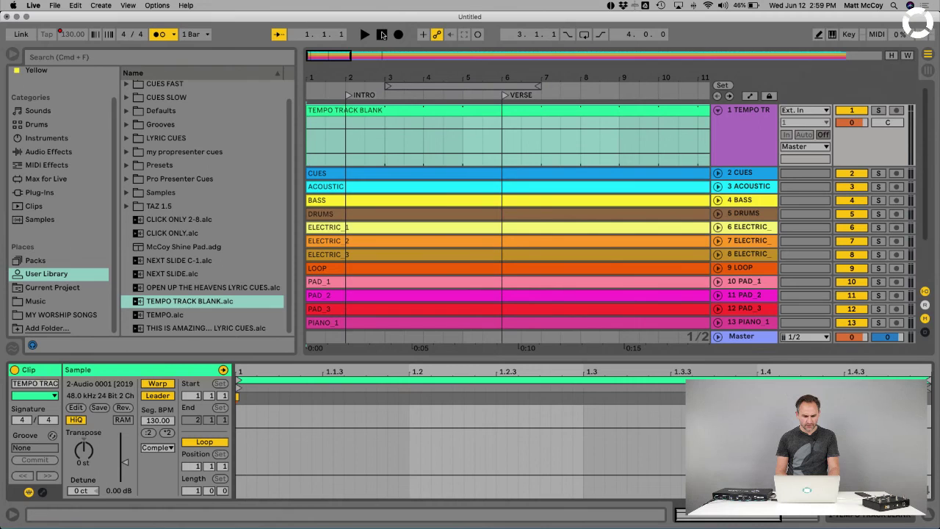
pyautogui.press('space')
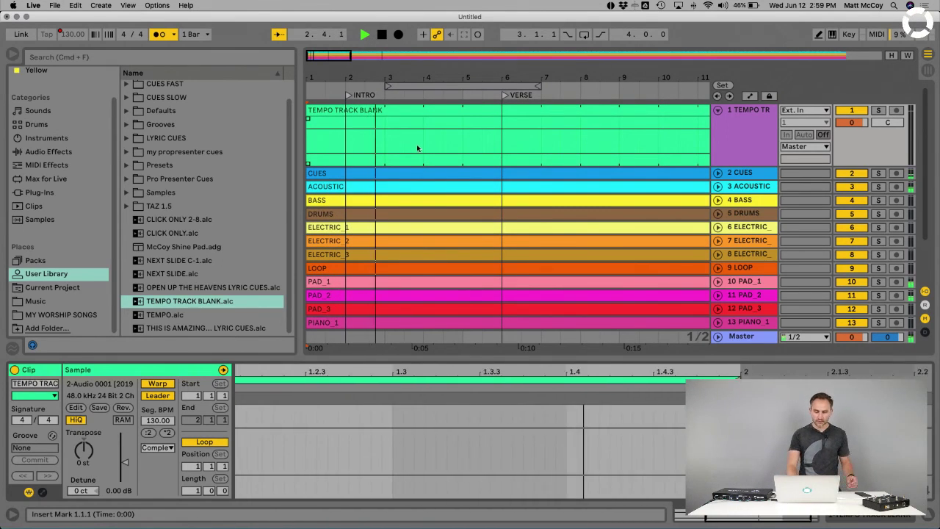
pyautogui.click(751, 166)
pyautogui.press('z')
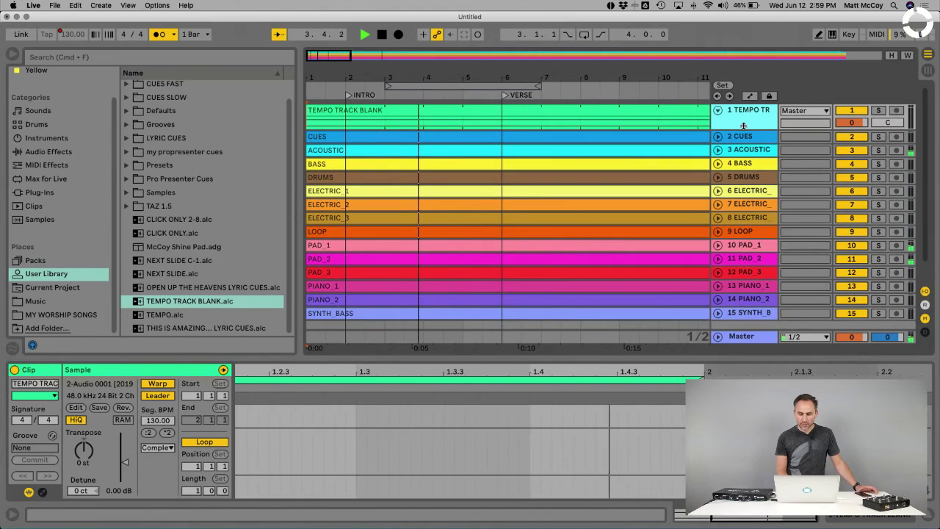